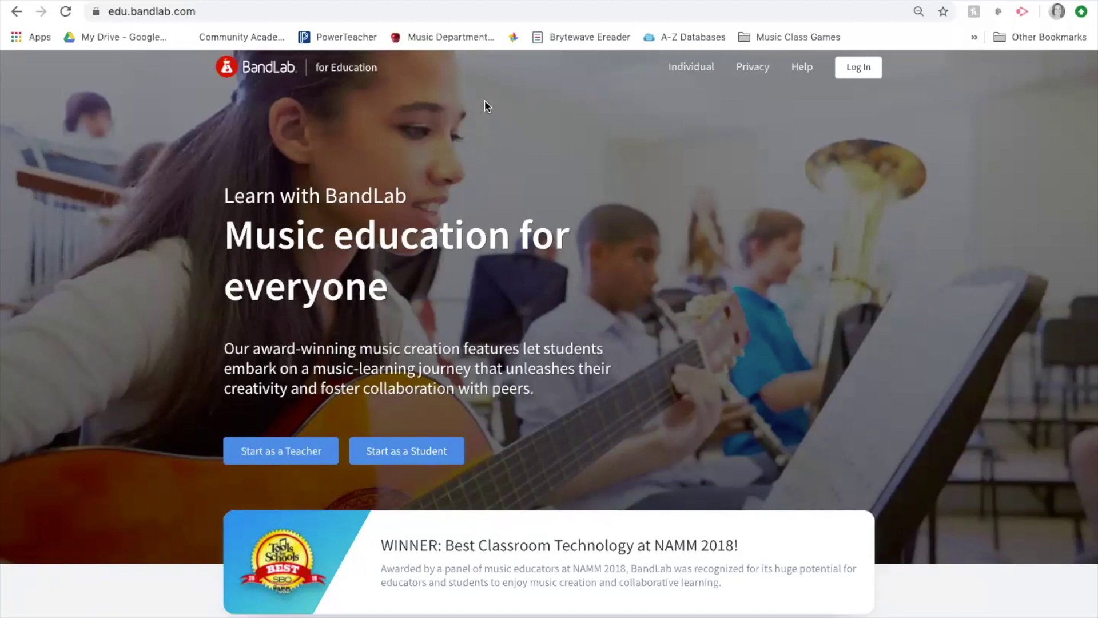
mouse_move(172, 2)
mouse_down()
mouse_move(67, 14)
mouse_move(215, 48)
mouse_up()
mouse_move(817, 34)
mouse_down()
mouse_move(862, 98)
mouse_move(908, 119)
mouse_move(913, 144)
mouse_up()
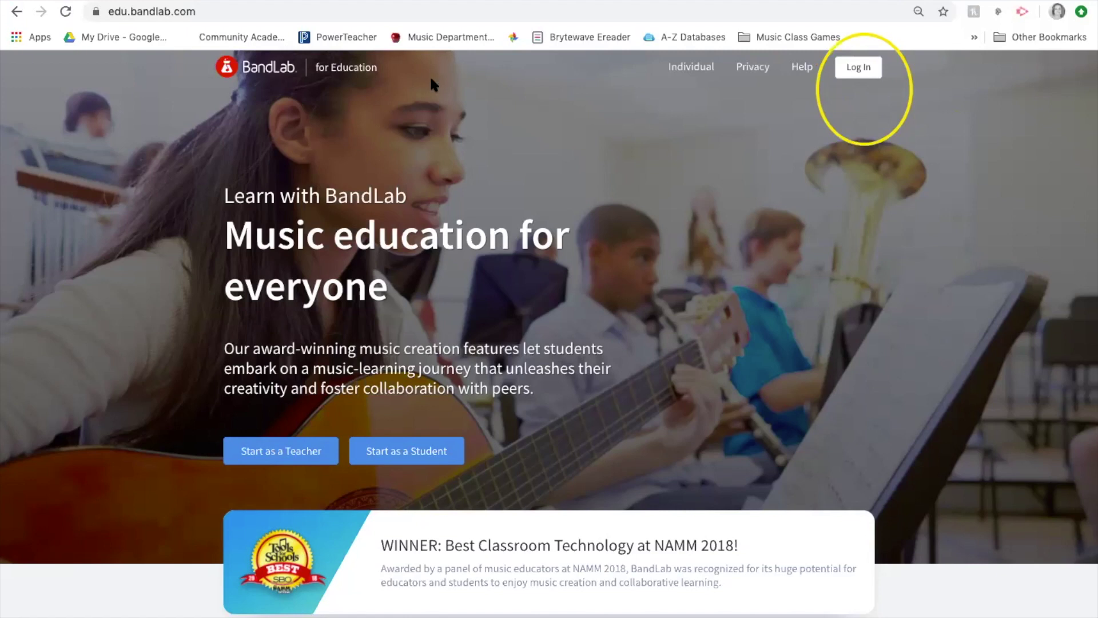
drag(355, 409, 488, 499)
drag(477, 389, 345, 488)
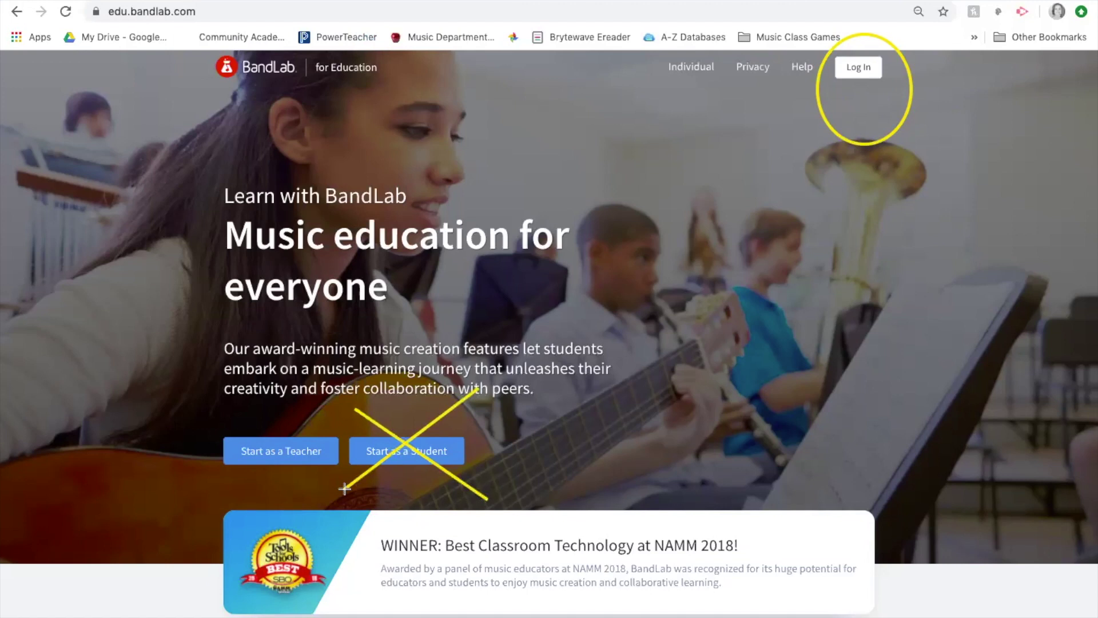
right_click(739, 76)
click(758, 92)
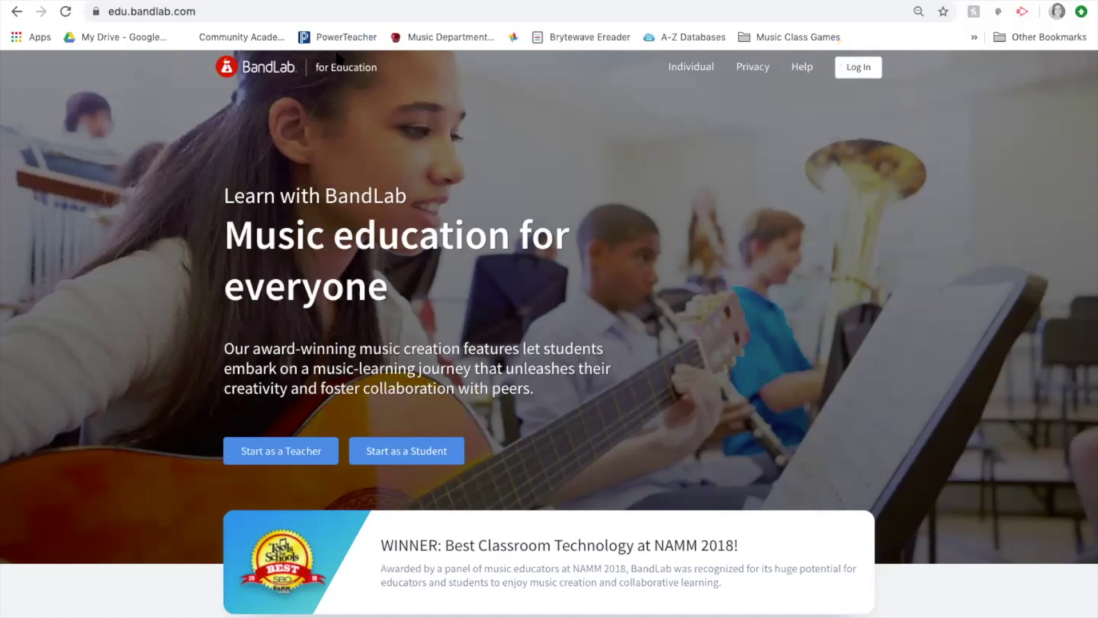
Log in to BandLab for Education with the Google account and open the 8th Grade class.
click(873, 68)
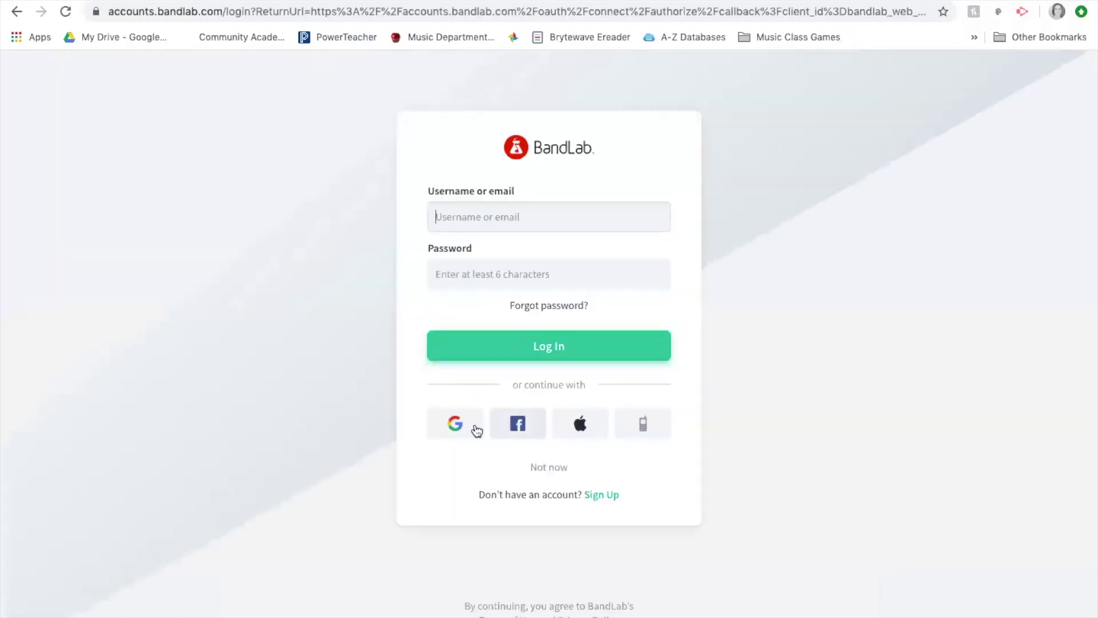
click(453, 426)
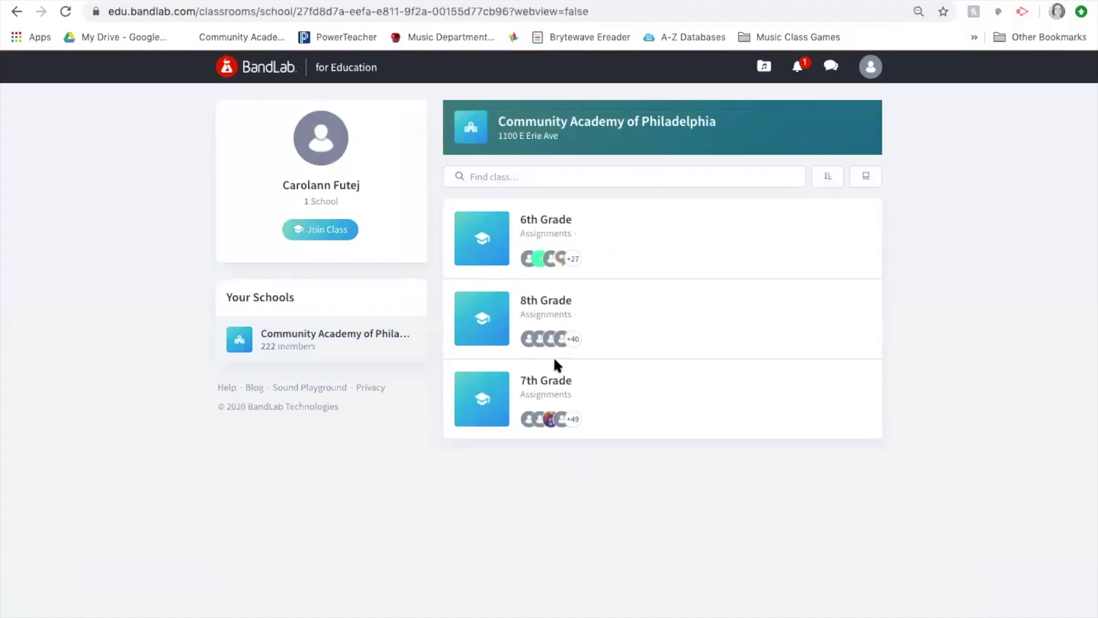
click(545, 302)
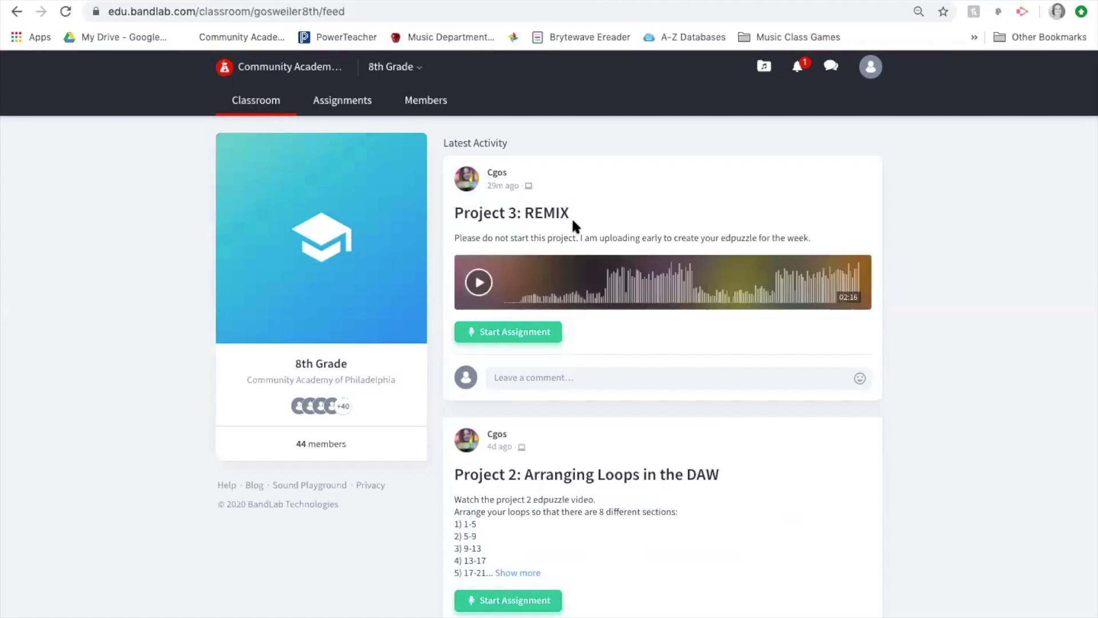
Start the Project 3: REMIX assignment, using the Teacher's Assignment as the starting point.
scroll(613, 378, down, 1)
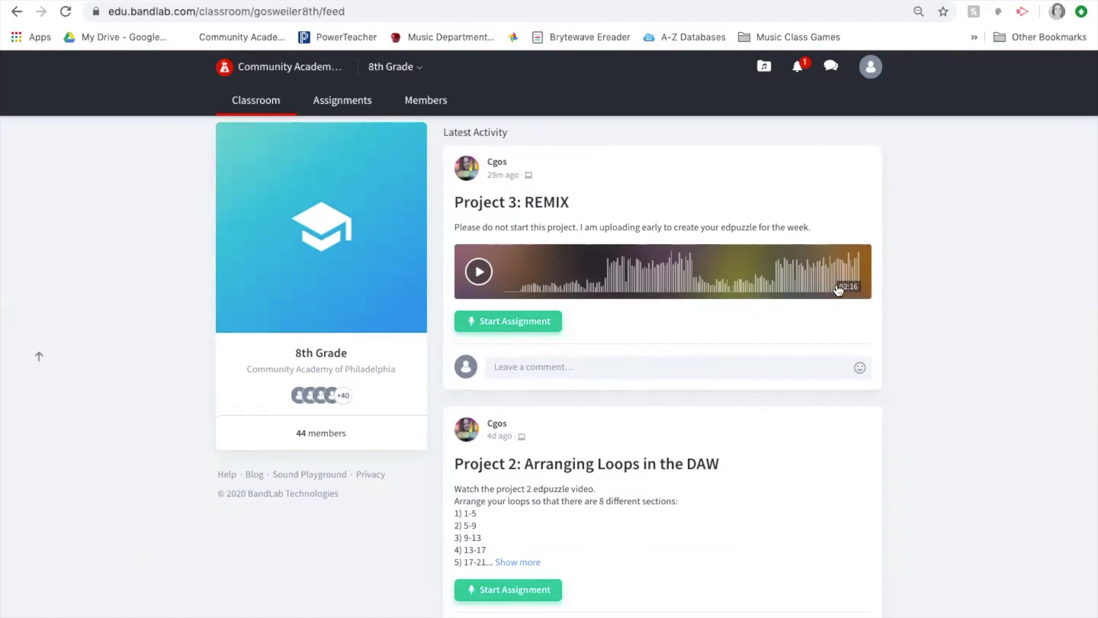
click(525, 334)
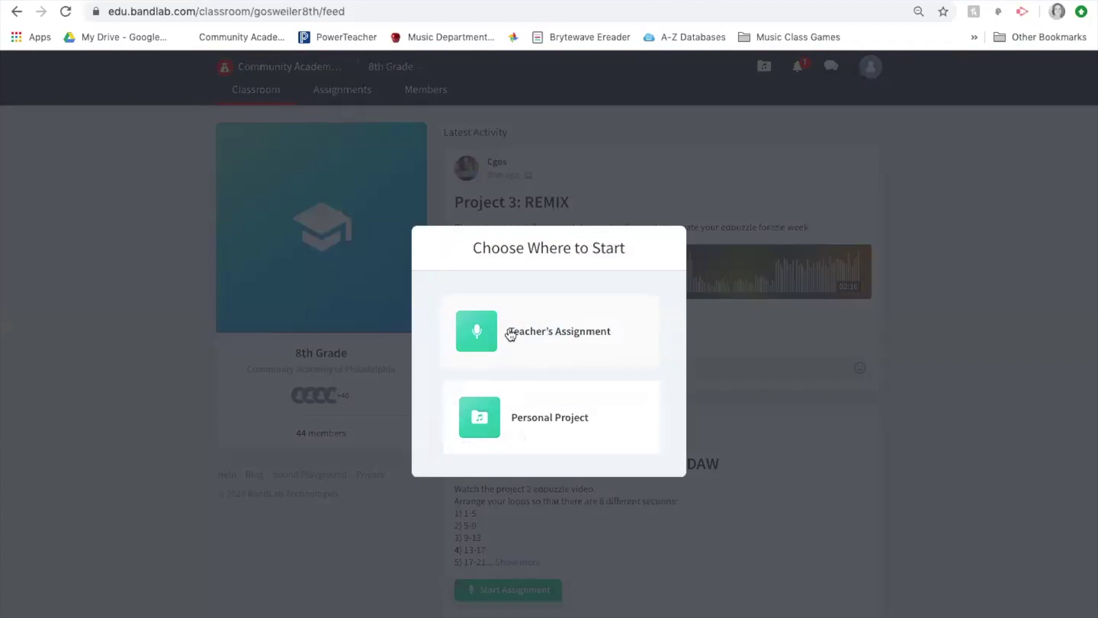
click(477, 337)
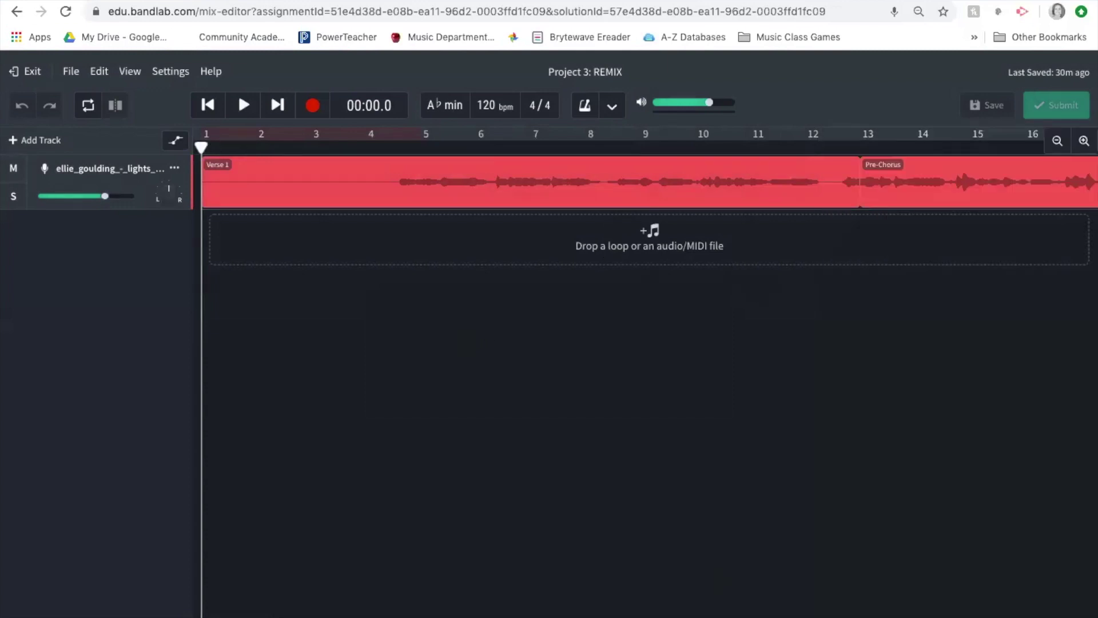
Review the whole vocal track through to its end and return to the beginning.
scroll(504, 171, right, 4)
scroll(505, 171, right, 19)
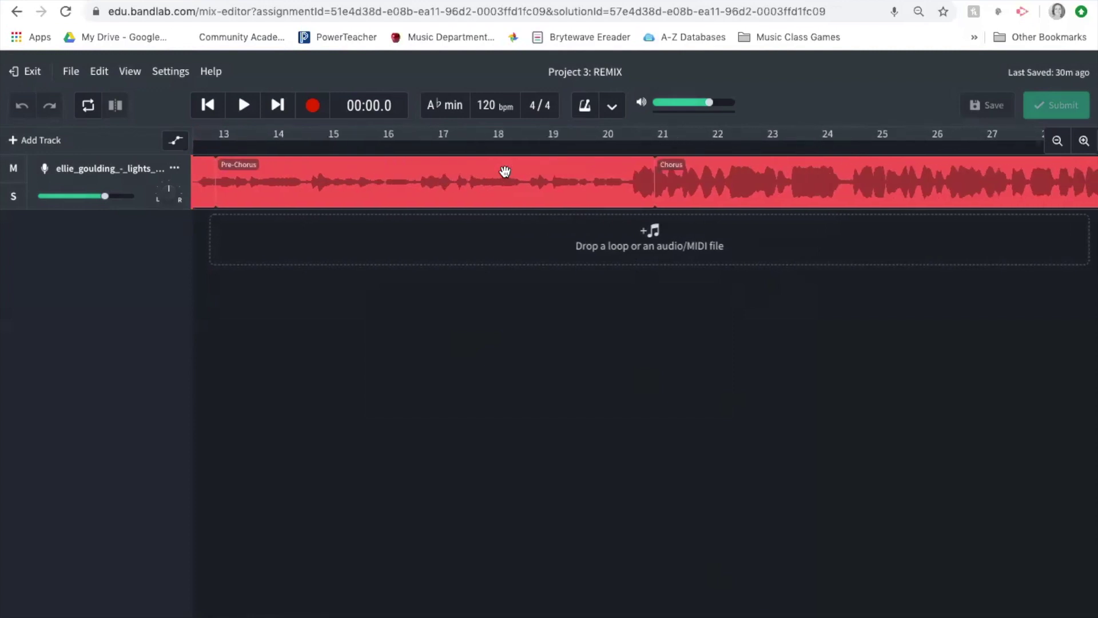
scroll(504, 171, right, 13)
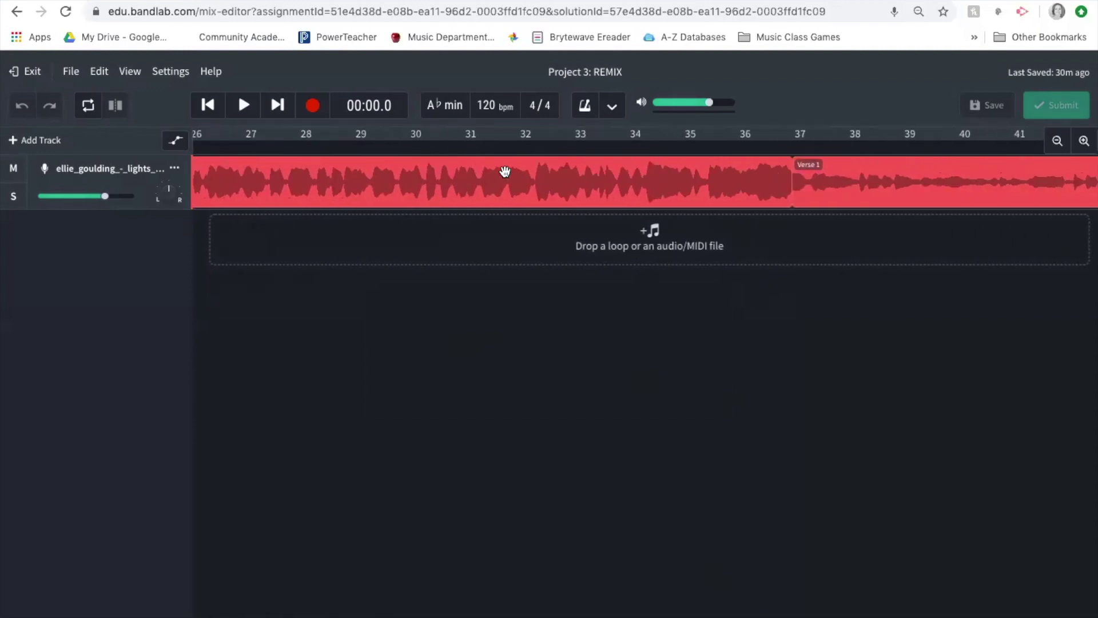
scroll(505, 172, right, 20)
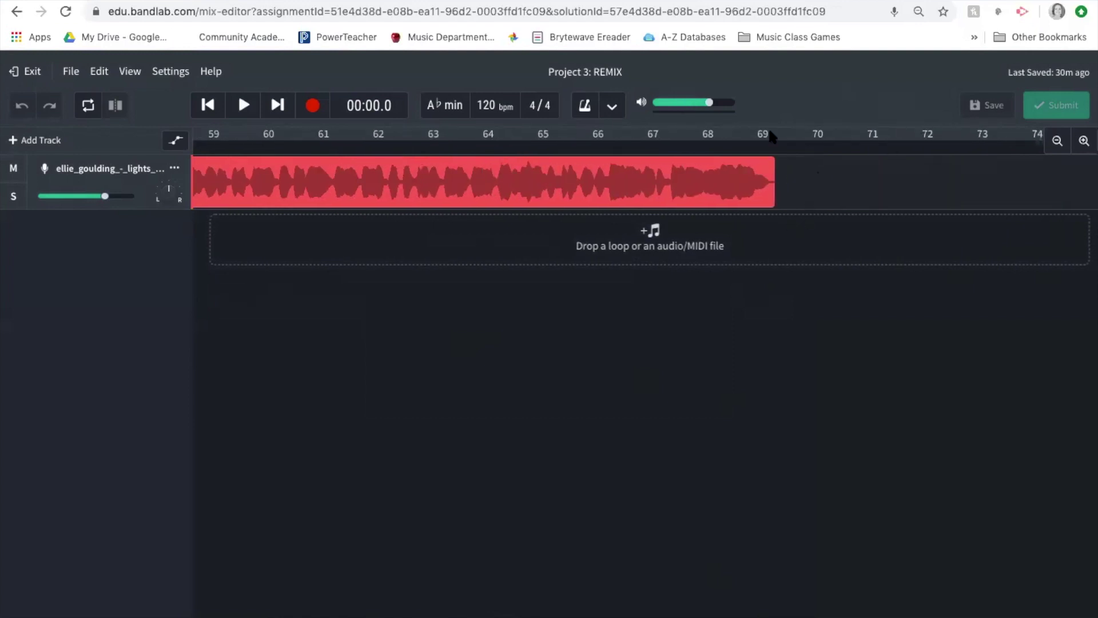
scroll(561, 377, left, 3)
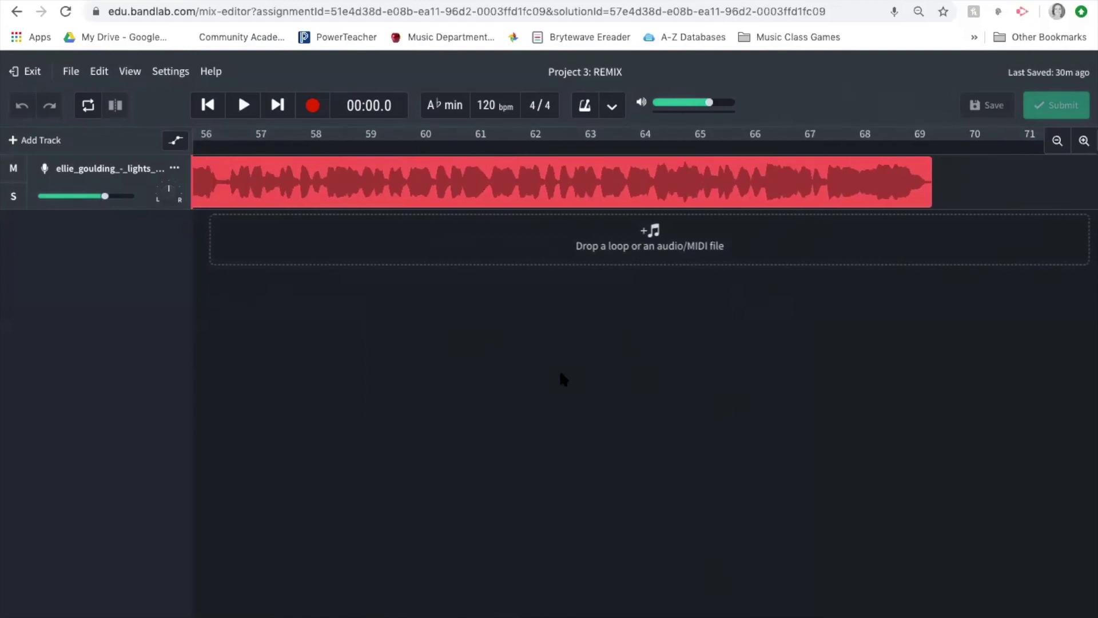
scroll(559, 370, left, 20)
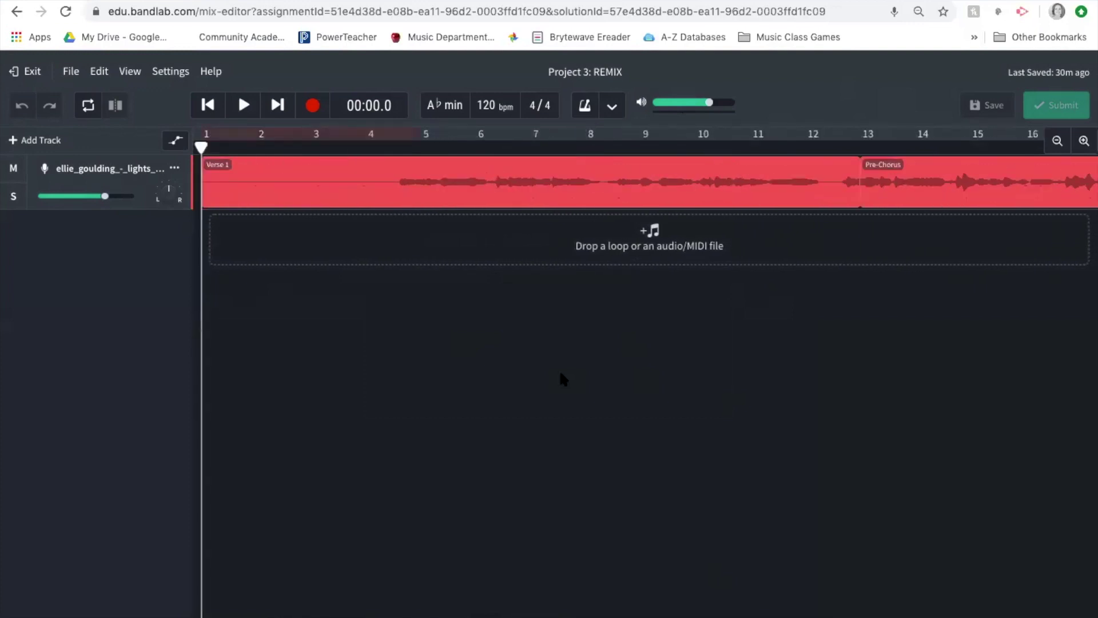
Select the first Verse 1, Pre-Chorus and Chorus regions to examine how the vocal track is divided.
click(845, 177)
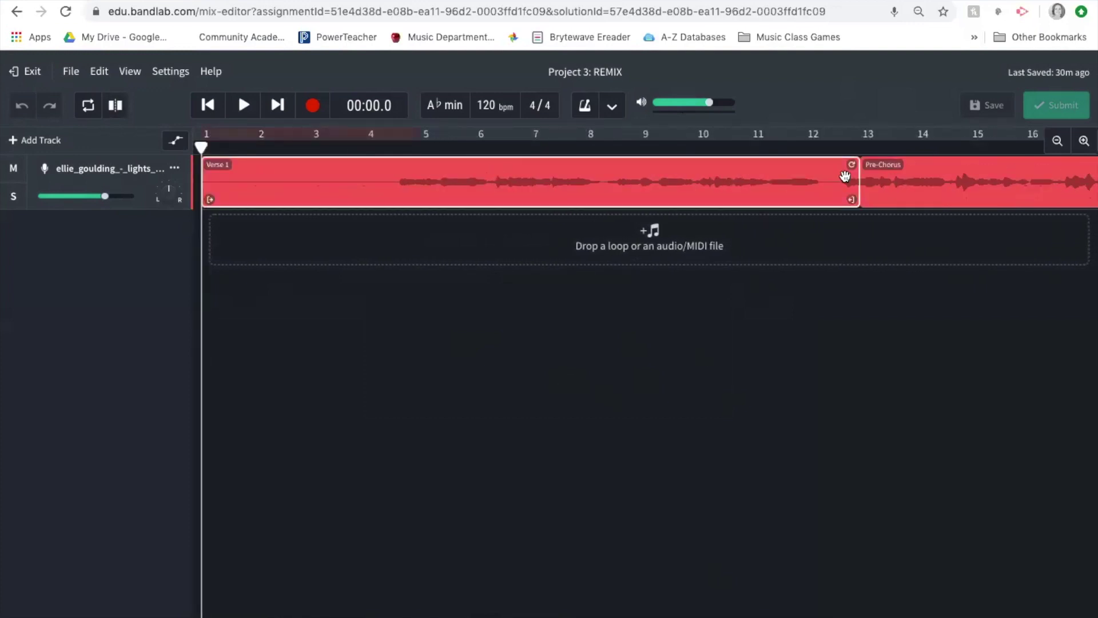
click(932, 193)
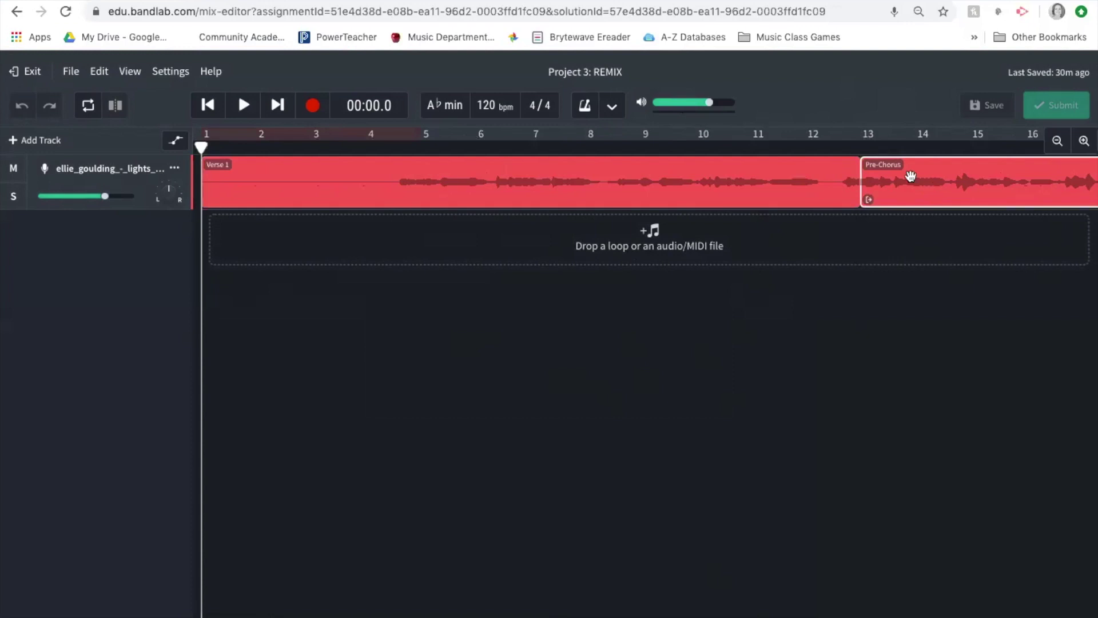
click(768, 188)
click(1004, 181)
scroll(988, 186, right, 10)
click(829, 206)
Rename the vocal region that starts near bar 37, after the first chorus, as Verse 2.
scroll(829, 206, right, 10)
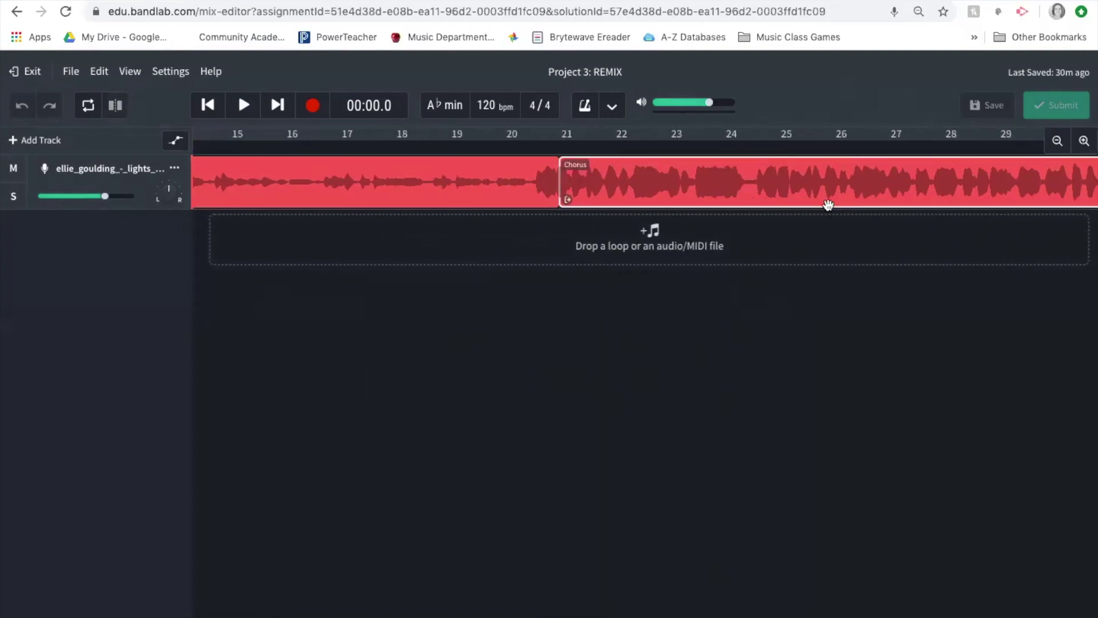
double_click(880, 164)
text(2)
key(Return)
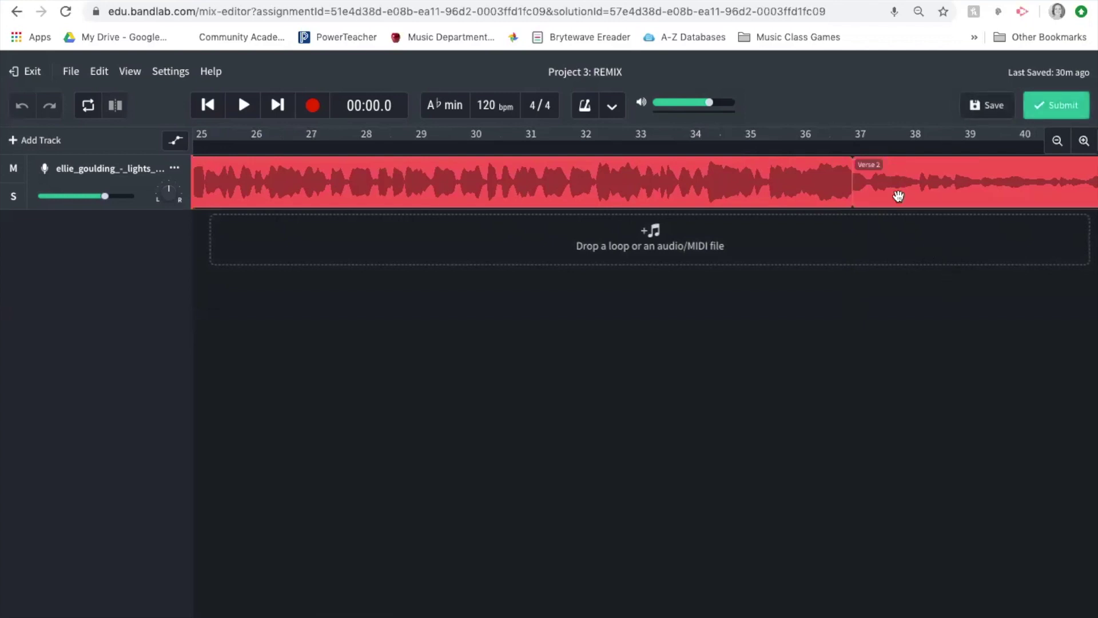
Examine the Pre Chorus and Chorus regions that follow Verse 2, and return to the start of the track.
scroll(897, 189, right, 10)
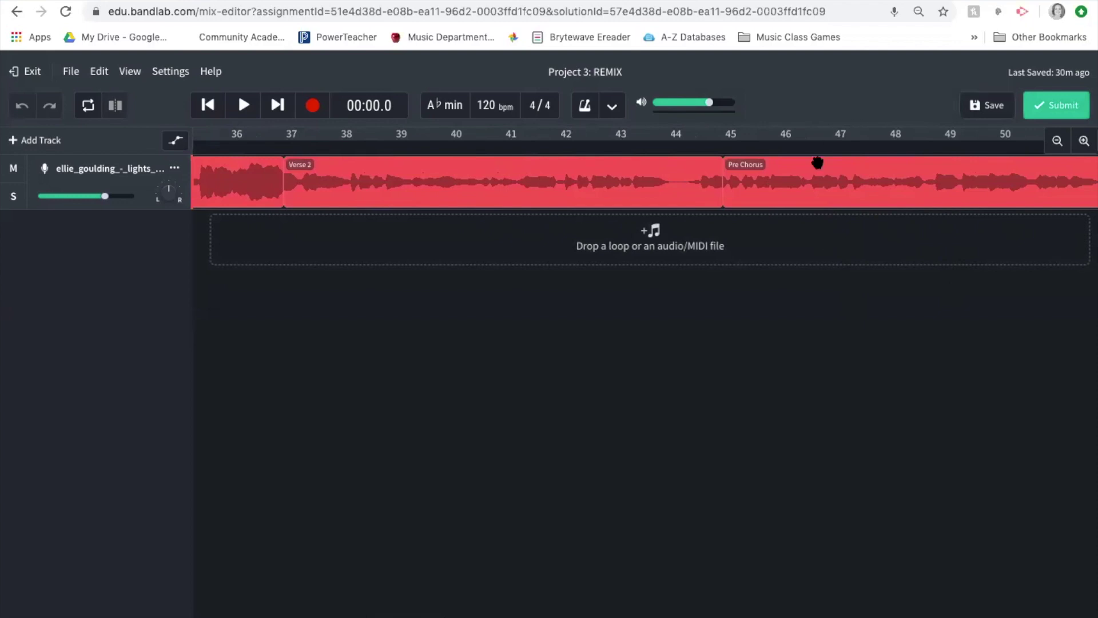
scroll(816, 162, right, 20)
scroll(818, 166, left, 15)
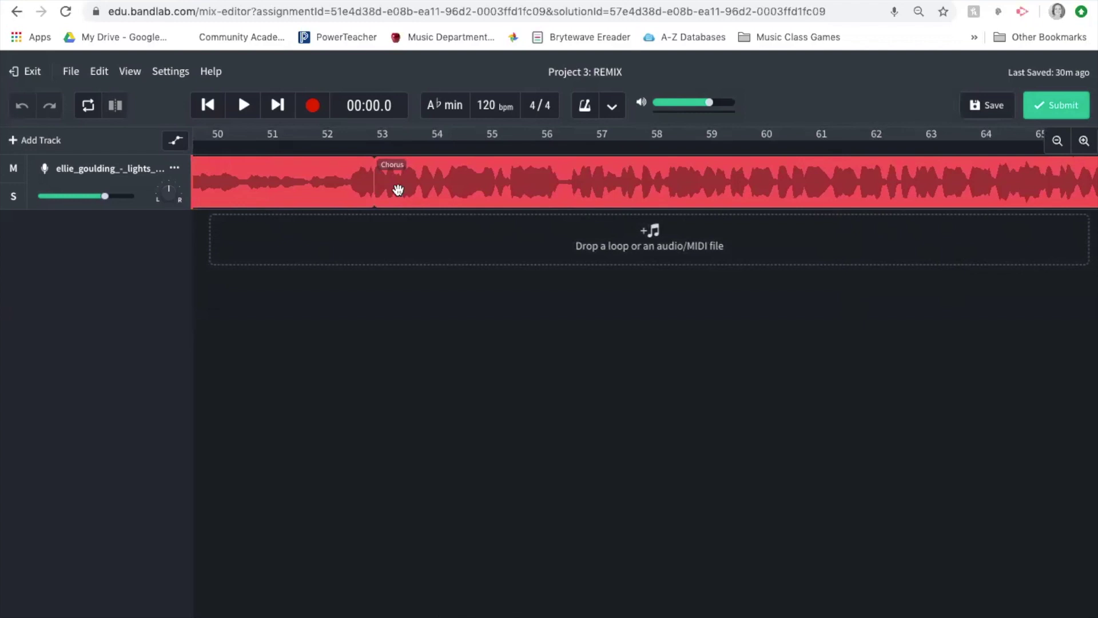
scroll(373, 229, left, 20)
scroll(374, 231, left, 15)
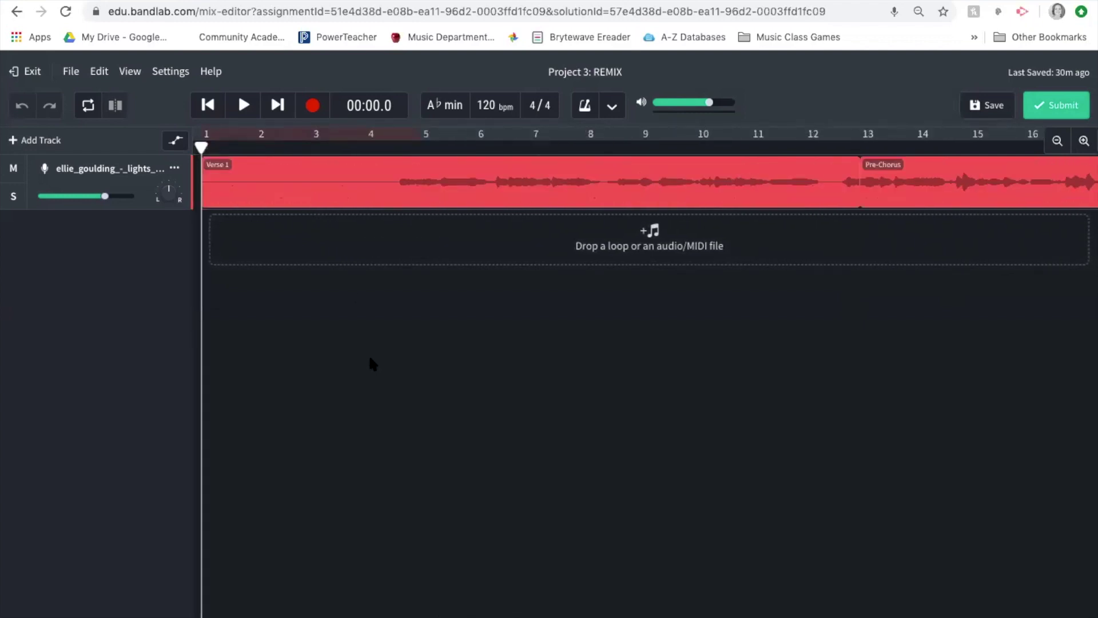
Switch to Preview to study the Energy Level: Remix chart in full screen, and return to the BandLab project in Chrome.
key(ctrl+Up)
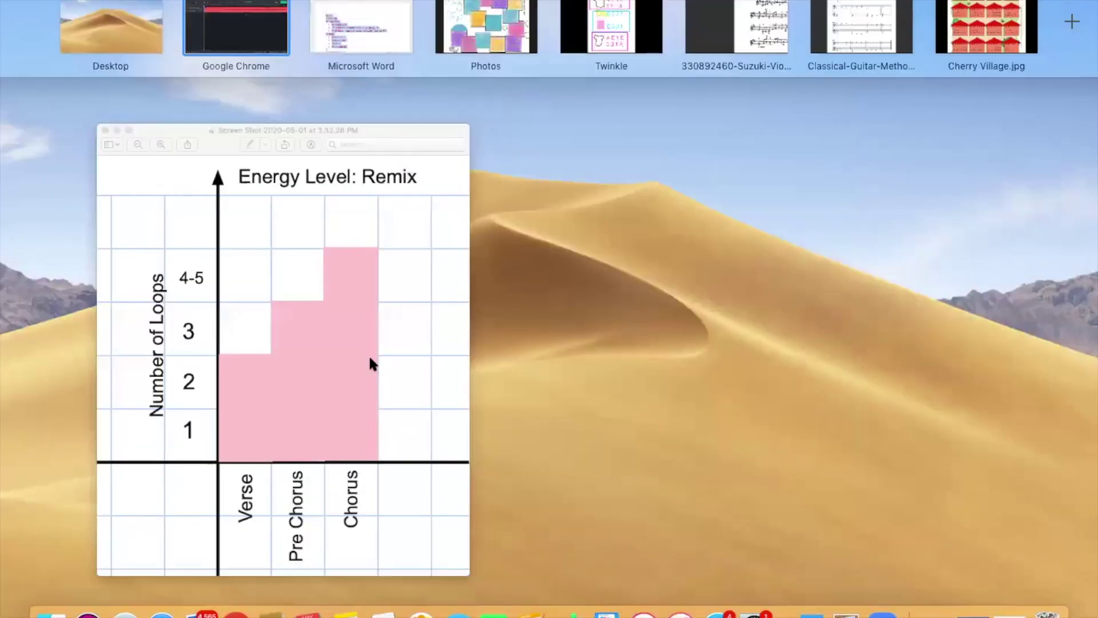
click(396, 461)
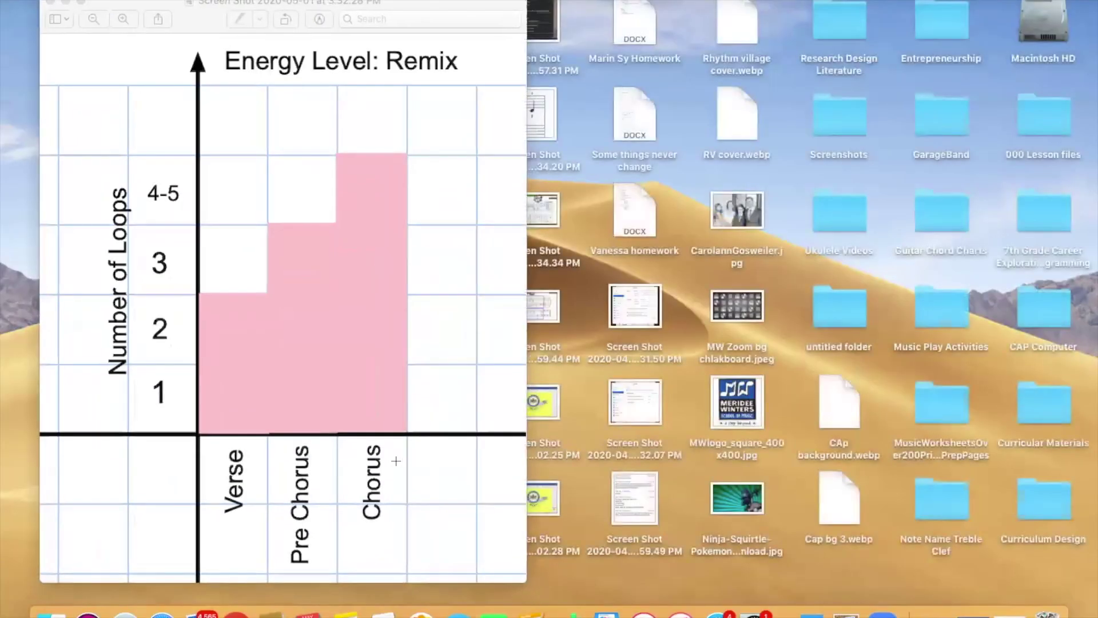
click(81, 2)
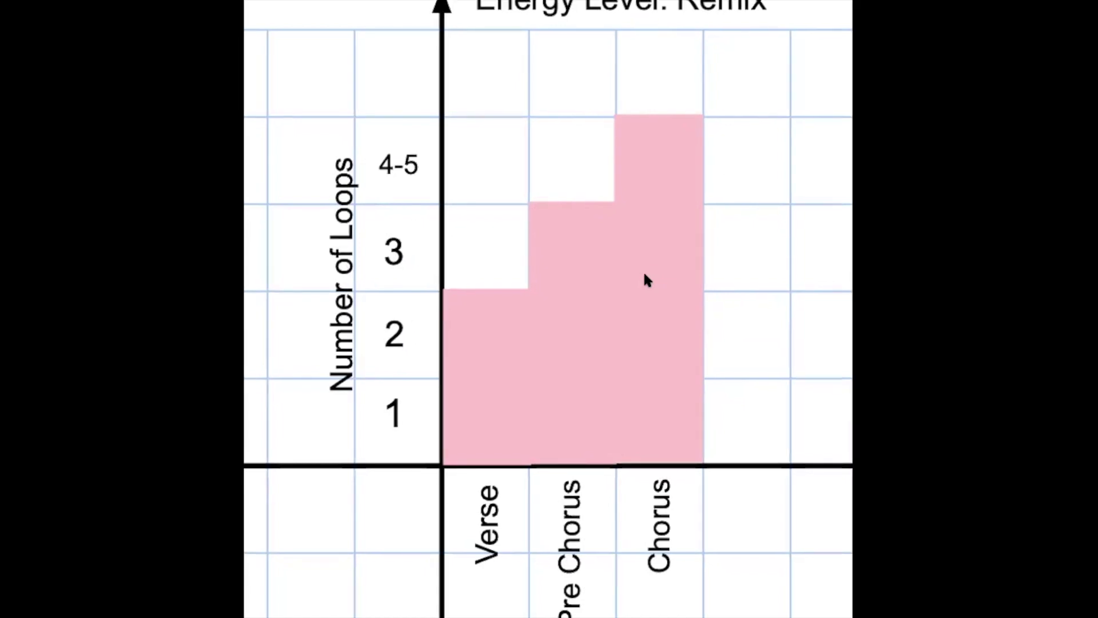
key(ctrl+Up)
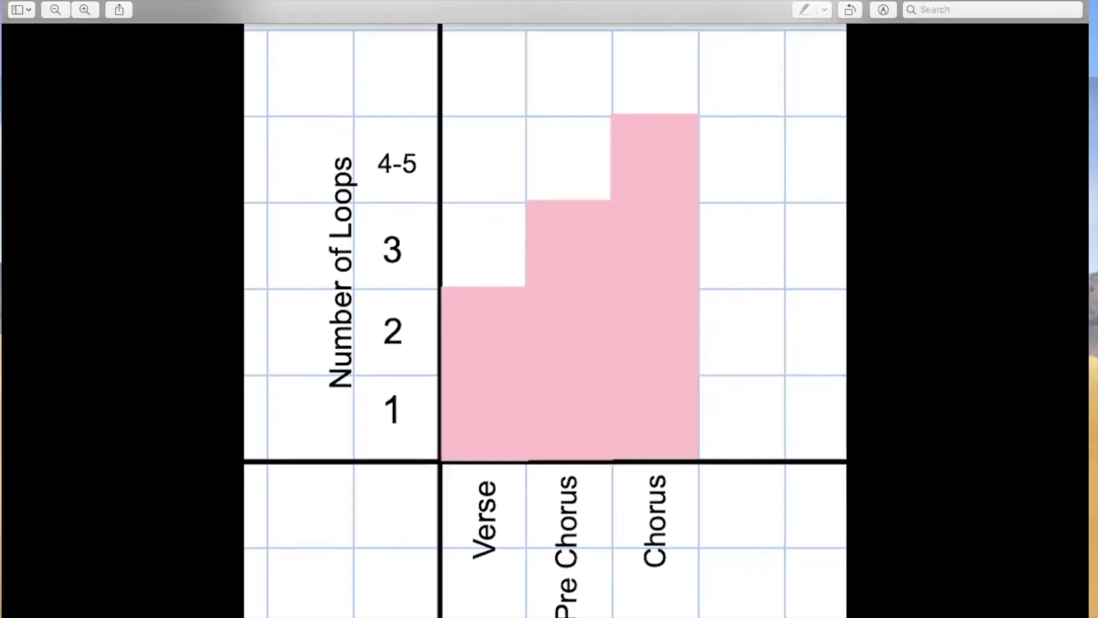
click(324, 27)
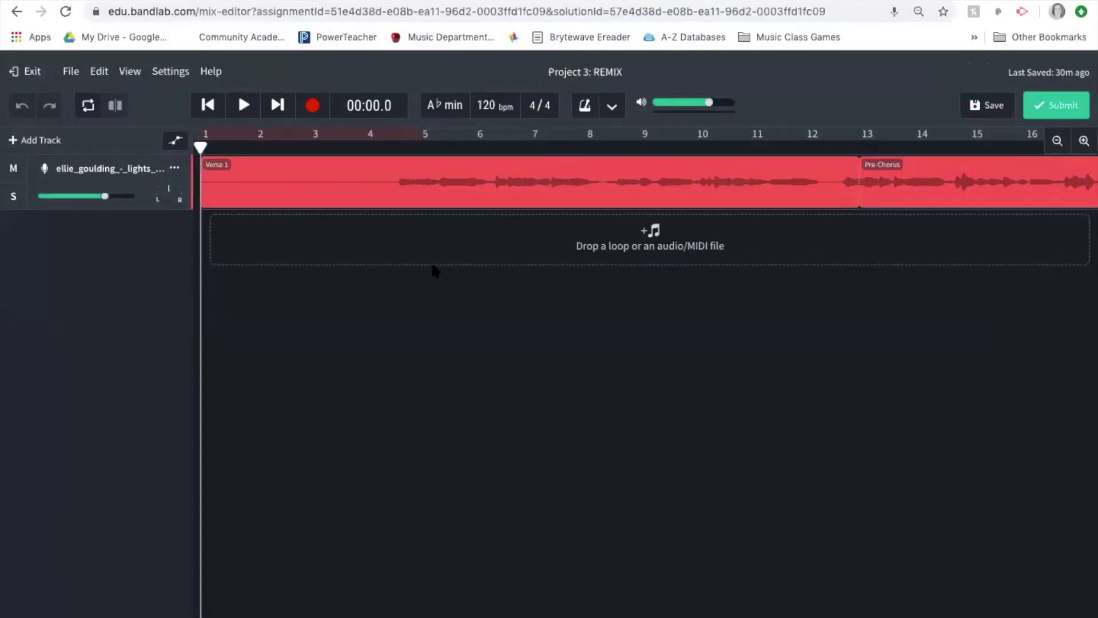
Open the loop library and preview the New Orleans Bounce loop pack.
key(l)
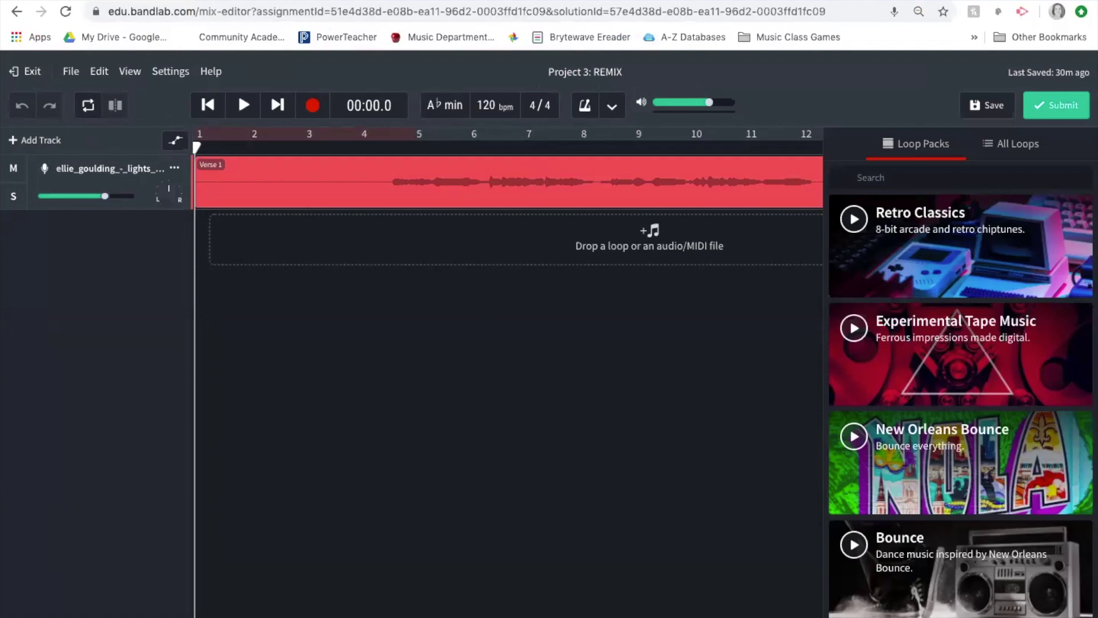
scroll(972, 490, down, 5)
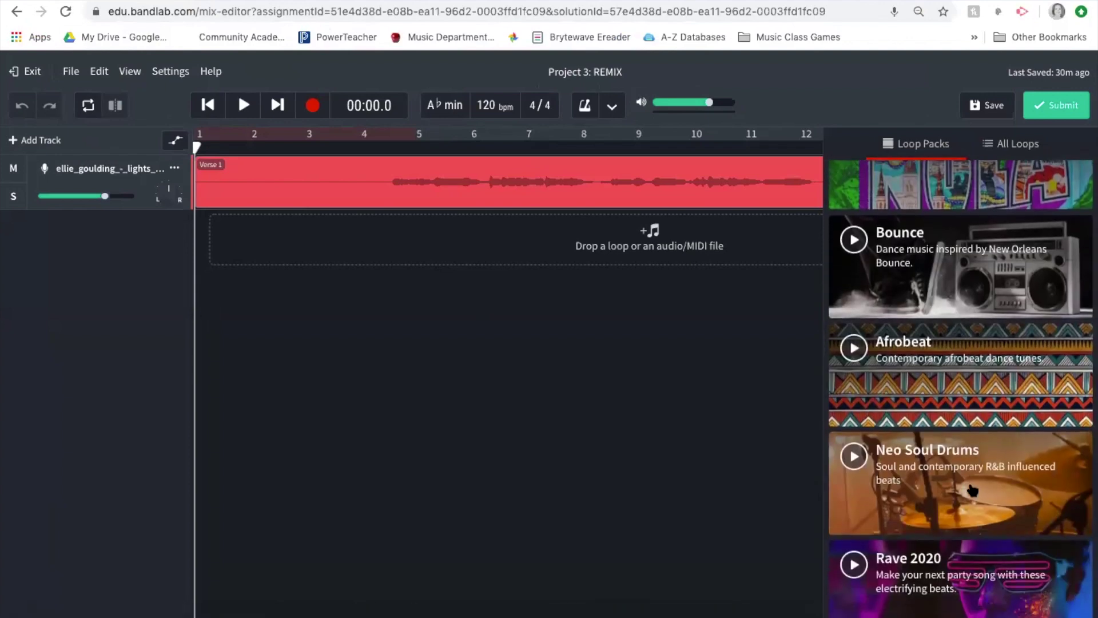
scroll(972, 490, up, 3)
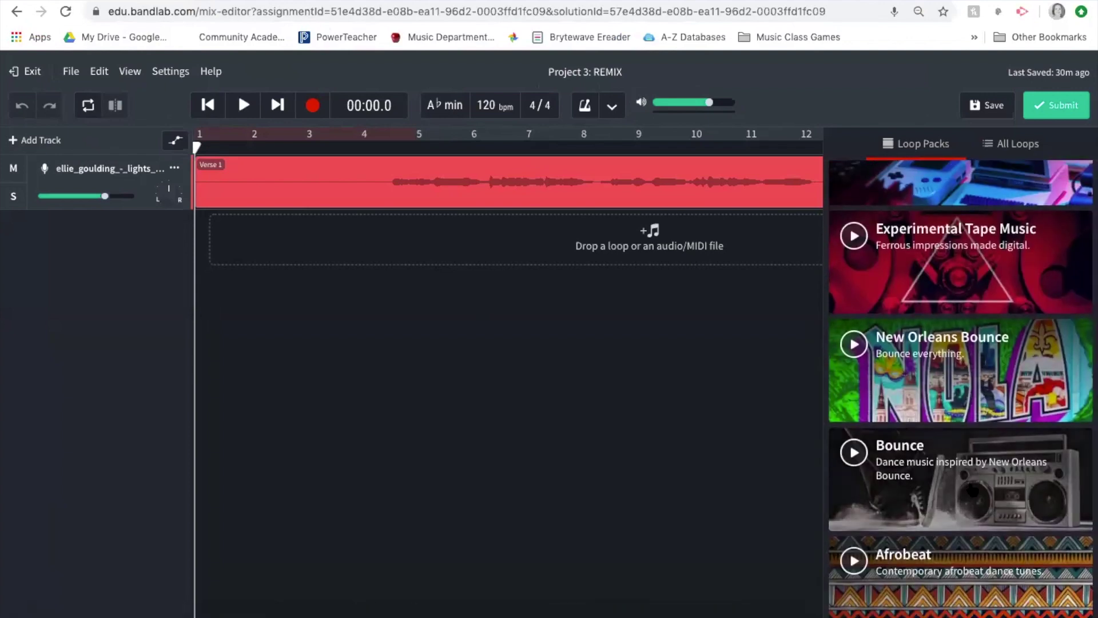
click(854, 337)
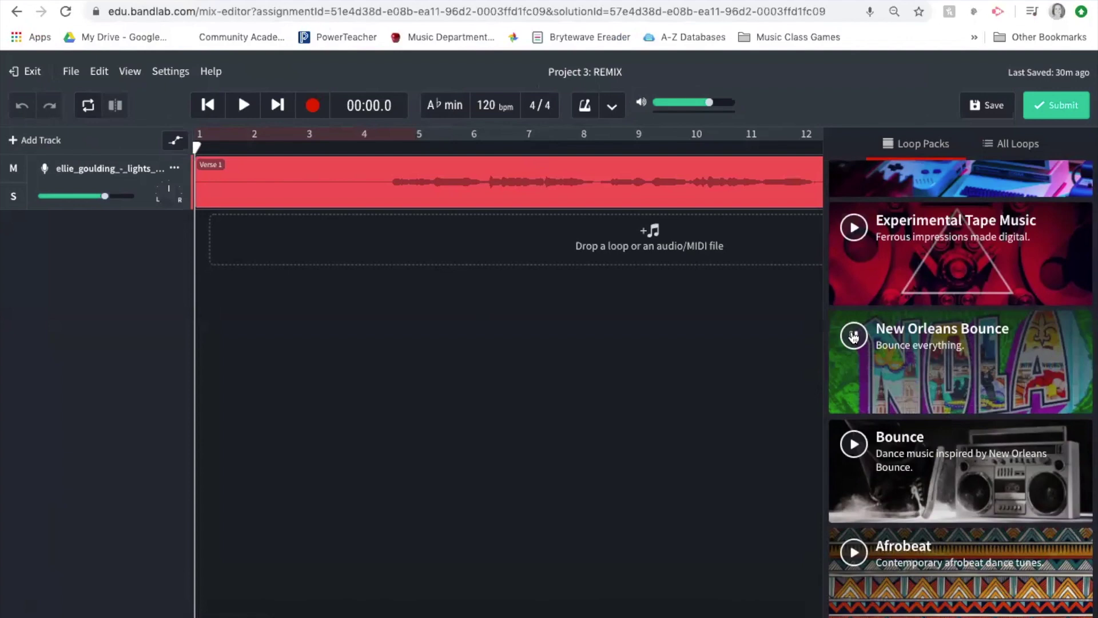
Browse the loop packs beyond New Orleans Bounce and preview the Witch House pack.
scroll(875, 401, down, 7)
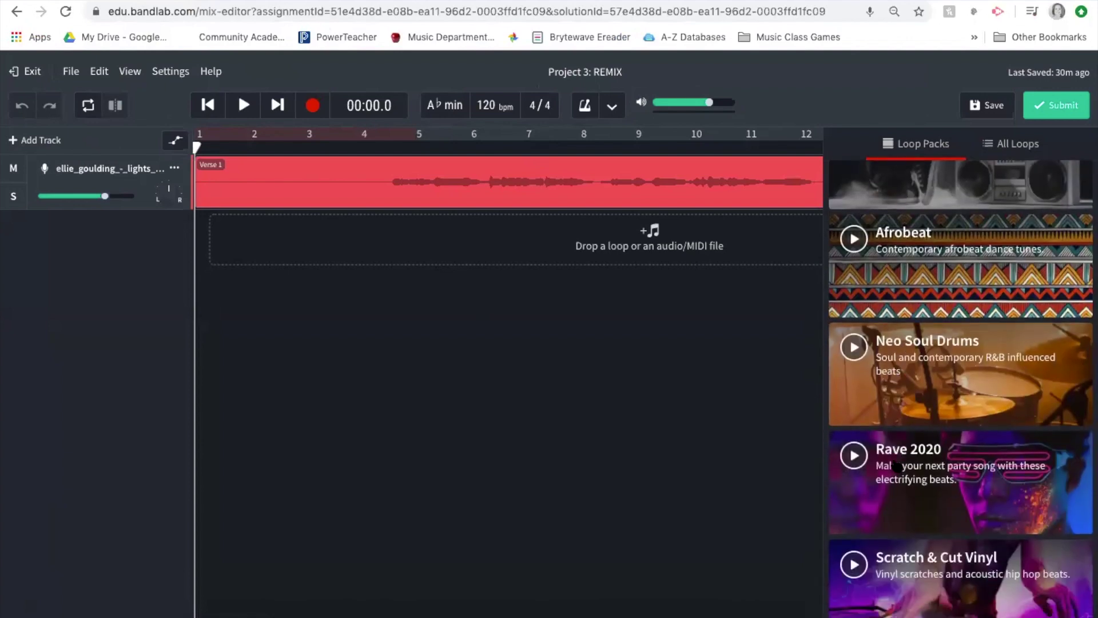
scroll(896, 466, down, 2)
scroll(896, 467, down, 5)
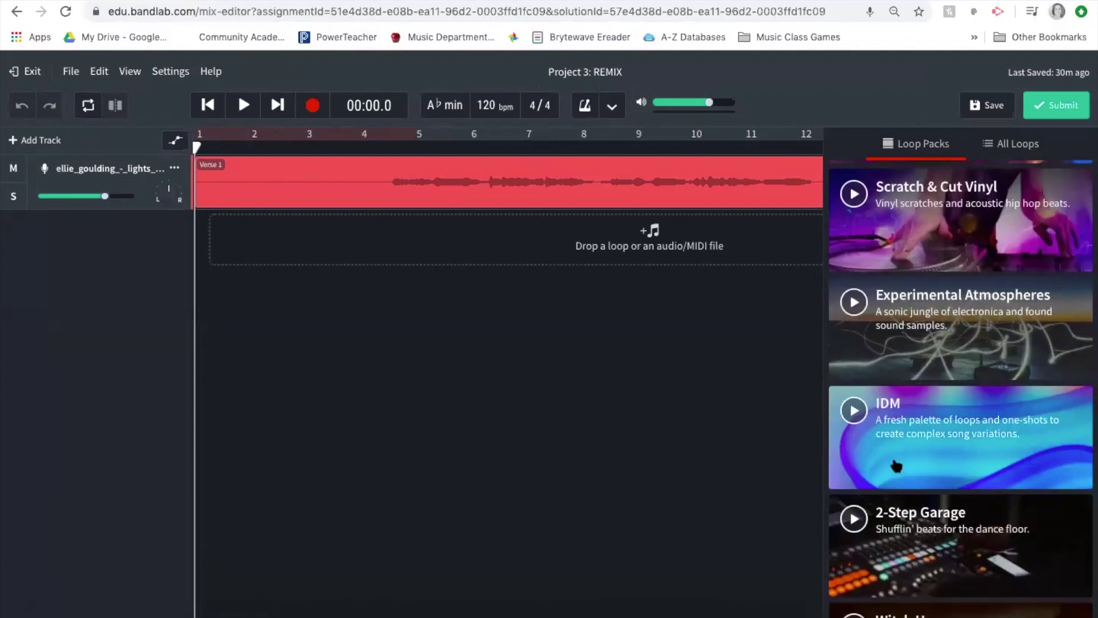
scroll(896, 466, up, 5)
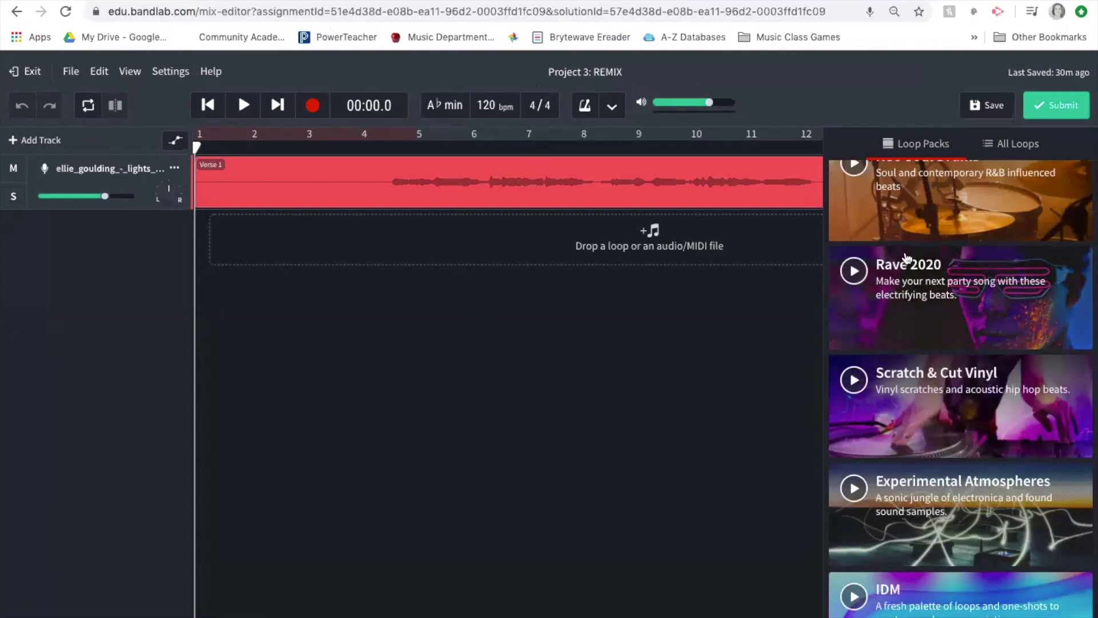
scroll(932, 323, down, 1)
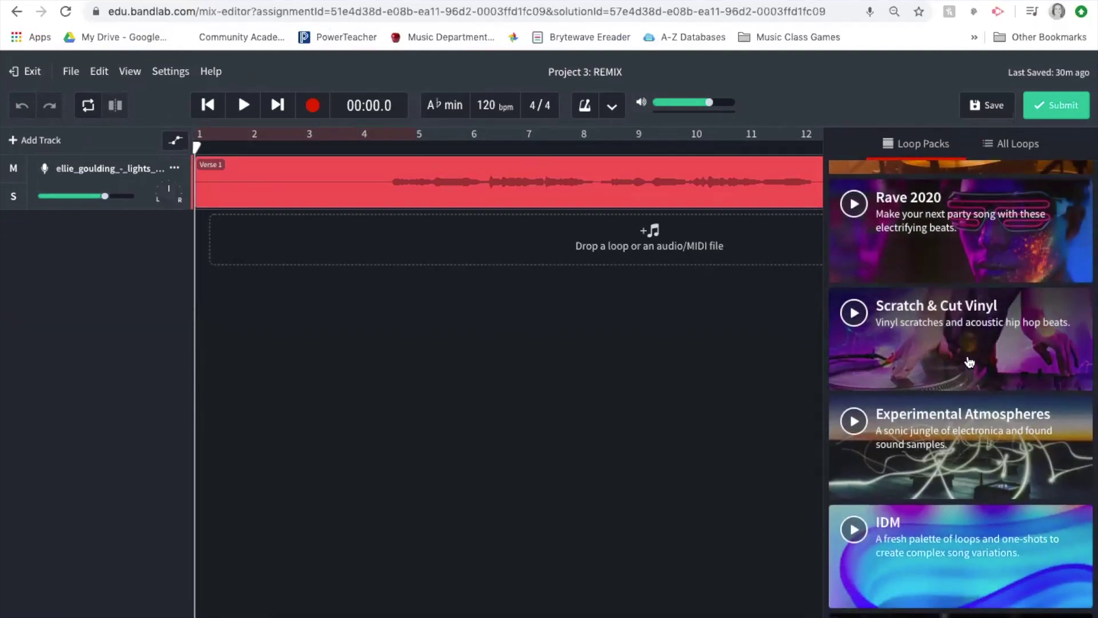
scroll(970, 362, down, 6)
scroll(938, 510, down, 3)
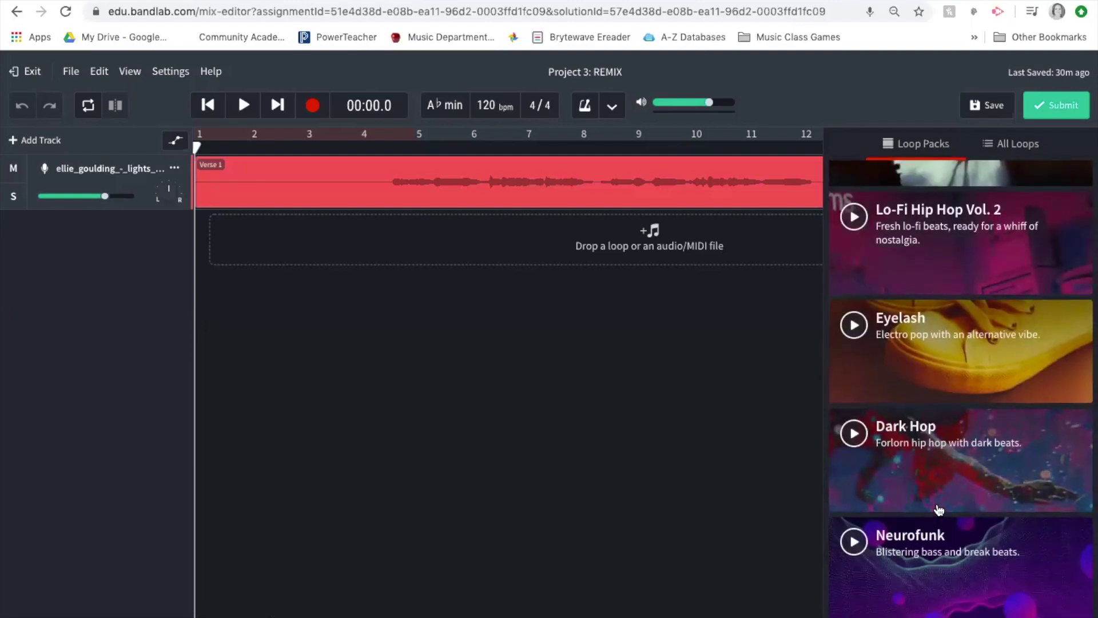
click(853, 238)
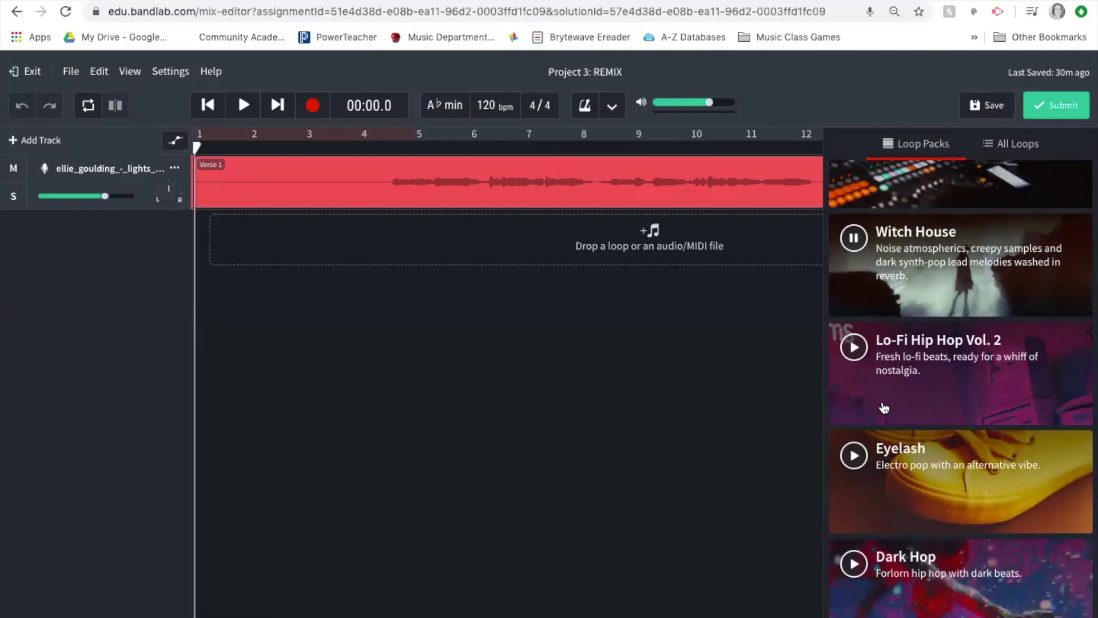
Compare more loop packs between Lo-Fi Hip Hop Vol. 2 and Gameboy Power Pack, and preview Grime Vol. 2.
scroll(884, 407, down, 8)
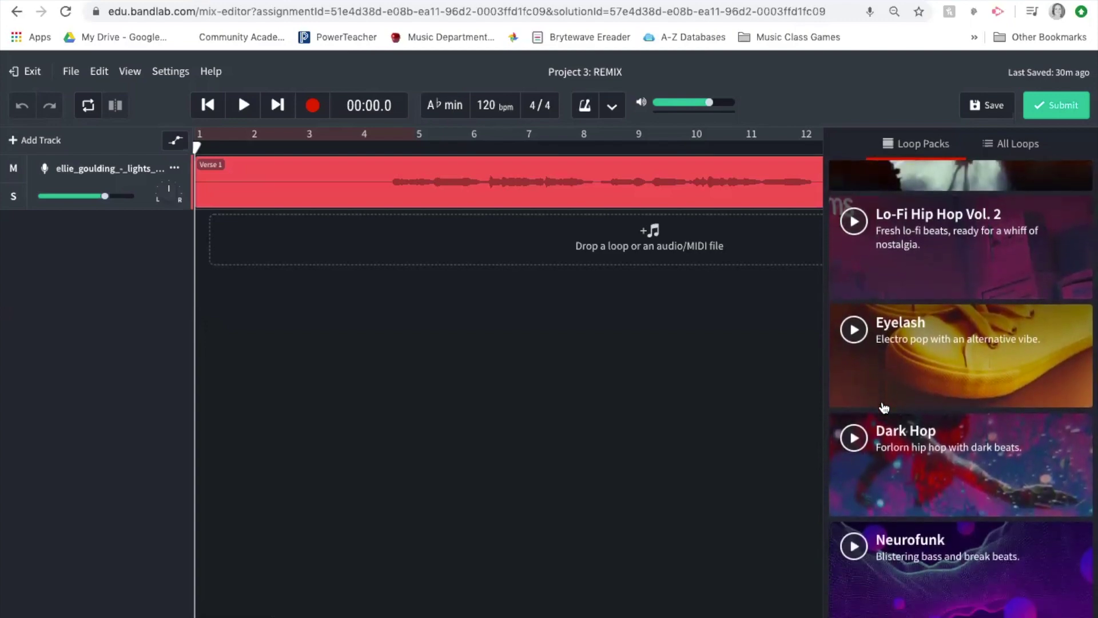
scroll(884, 407, down, 5)
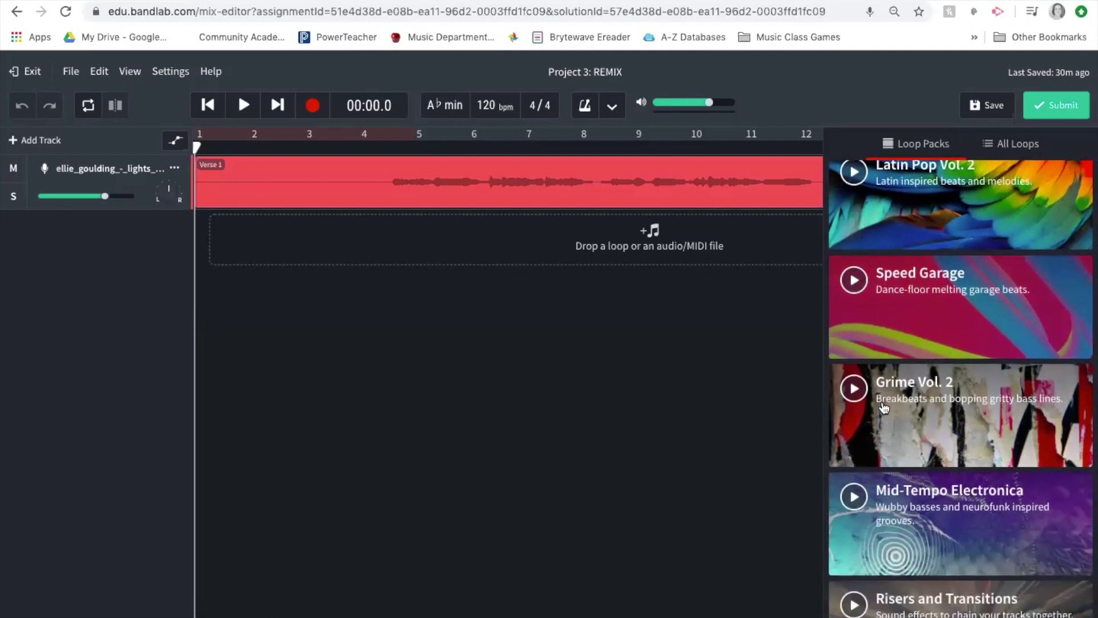
scroll(883, 407, down, 2)
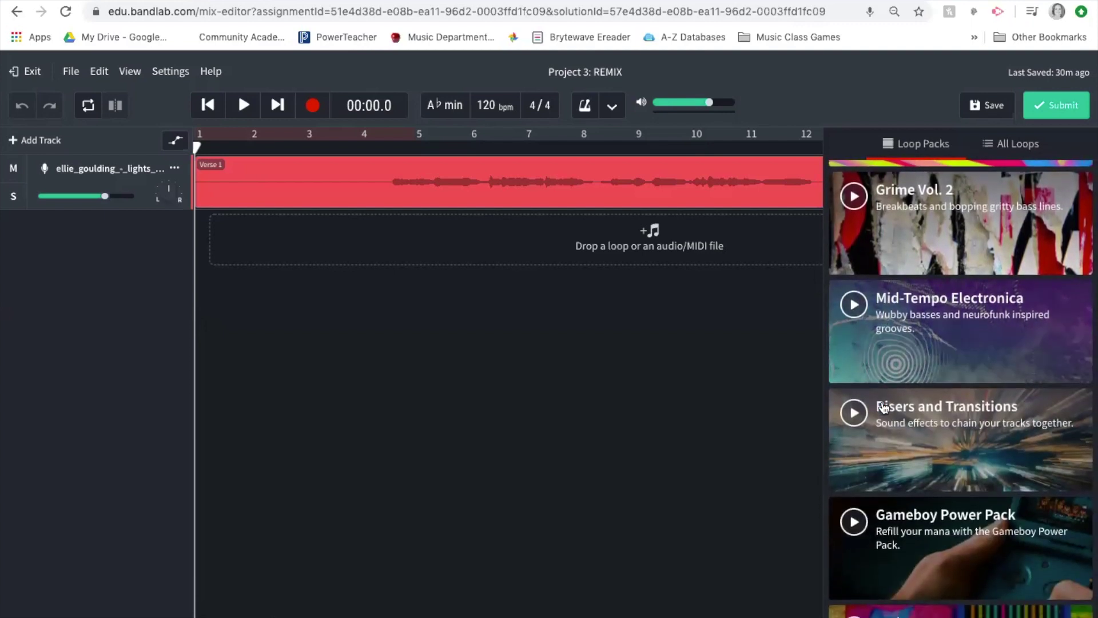
scroll(868, 254, up, 8)
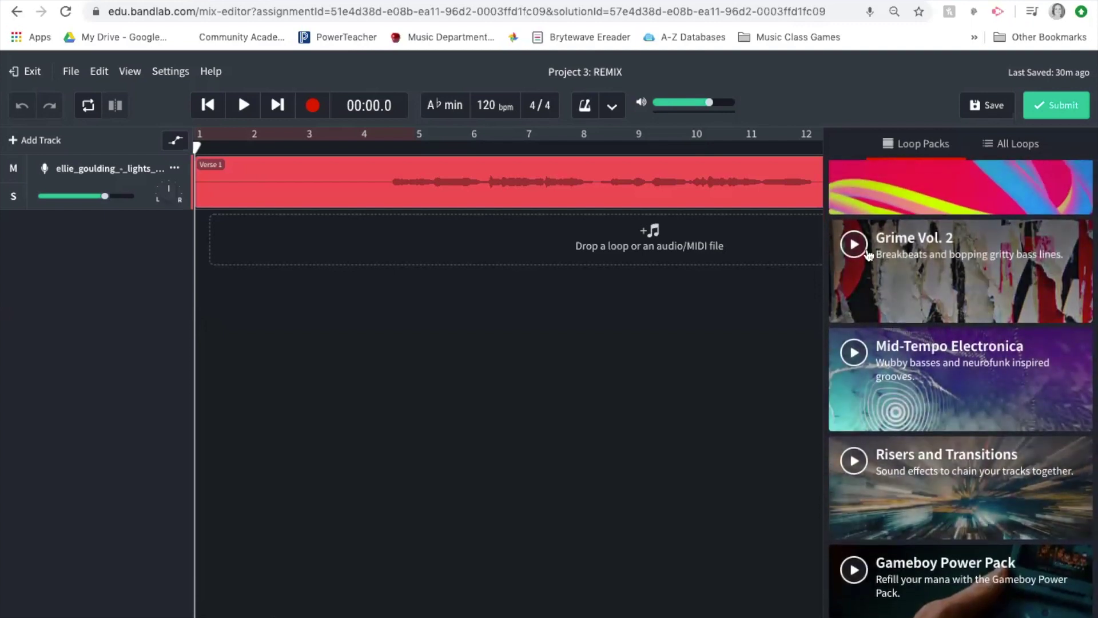
scroll(866, 286, up, 8)
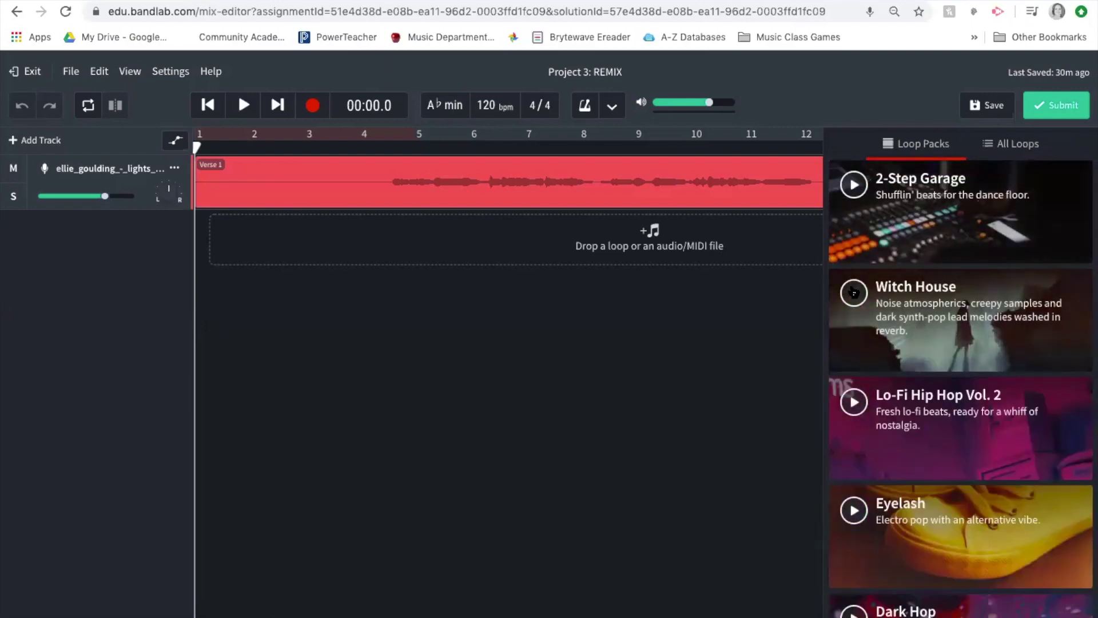
scroll(861, 348, down, 15)
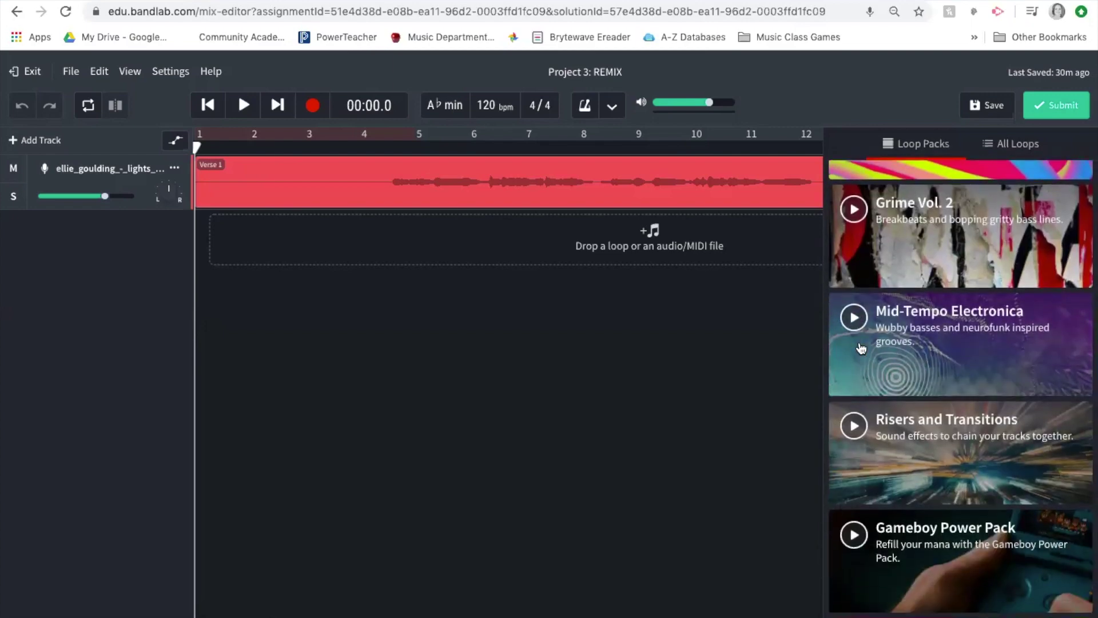
scroll(861, 344, up, 2)
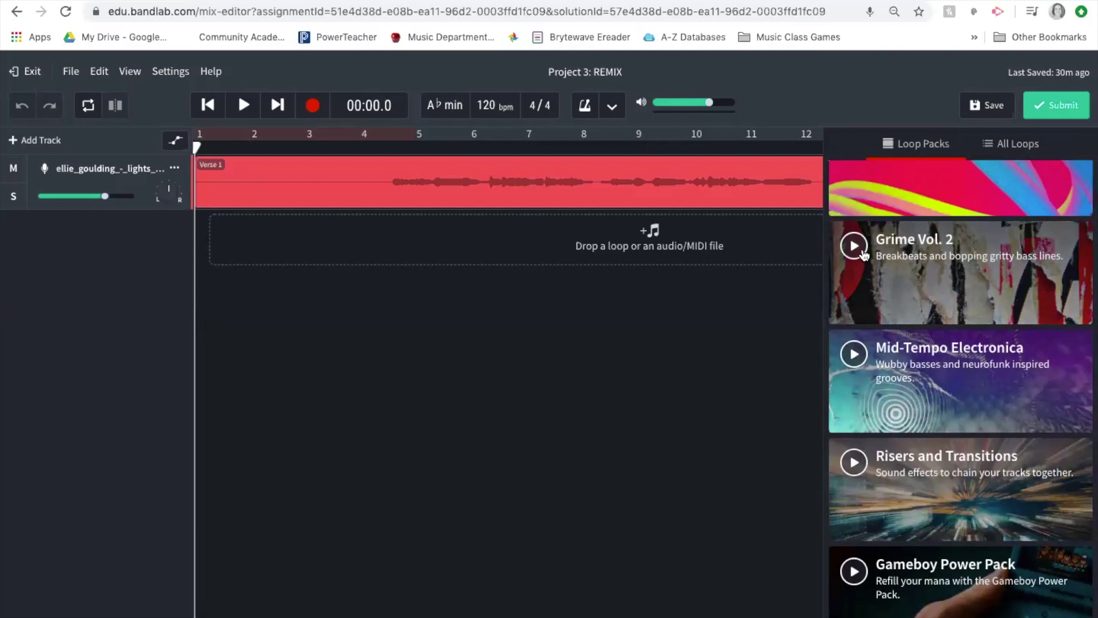
click(853, 246)
Go back to the New Orleans Bounce pack and open its list of loops.
scroll(855, 247, down, 15)
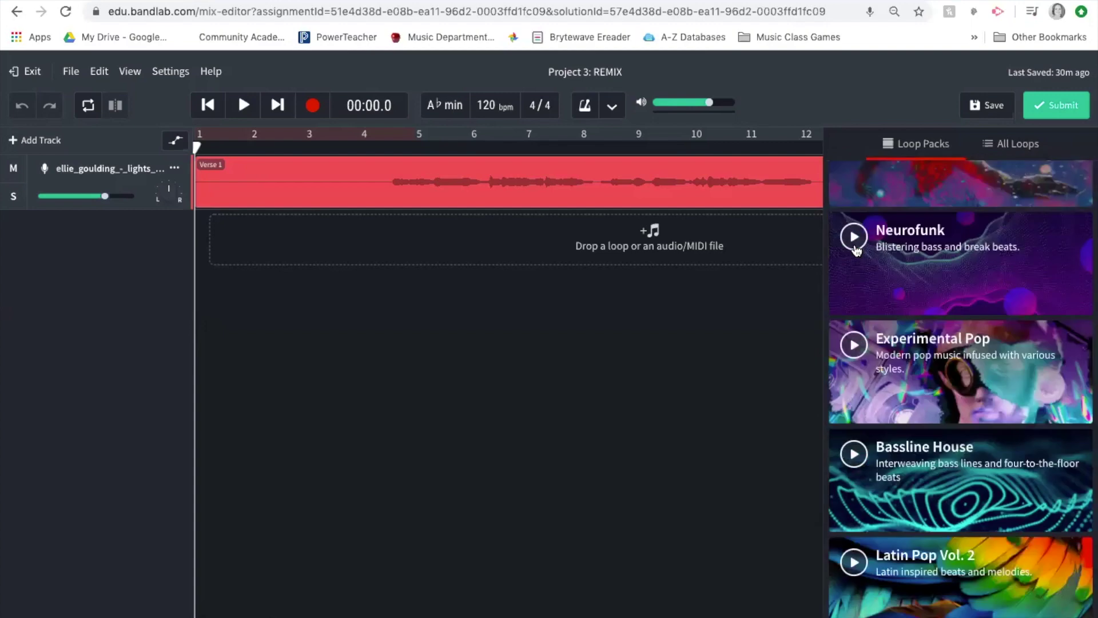
scroll(854, 247, down, 10)
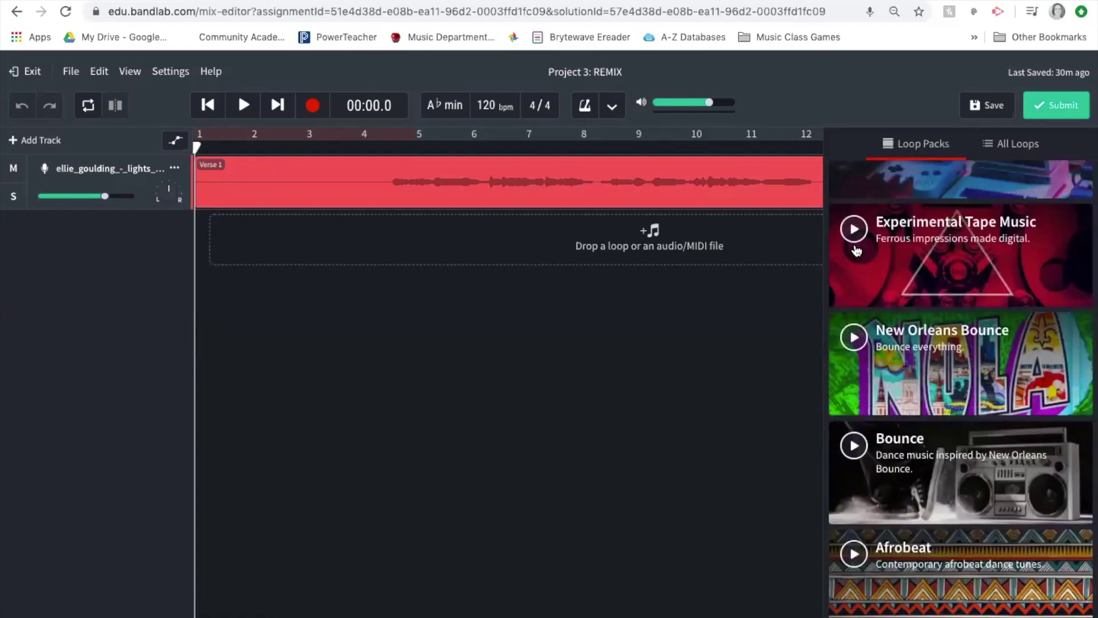
scroll(924, 311, down, 1)
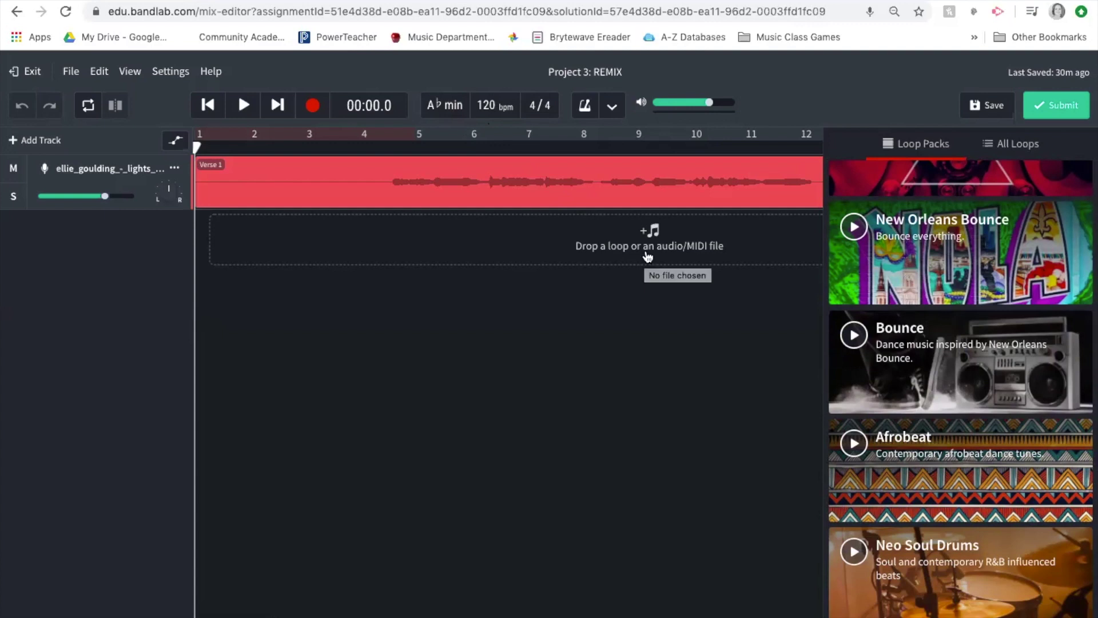
click(964, 243)
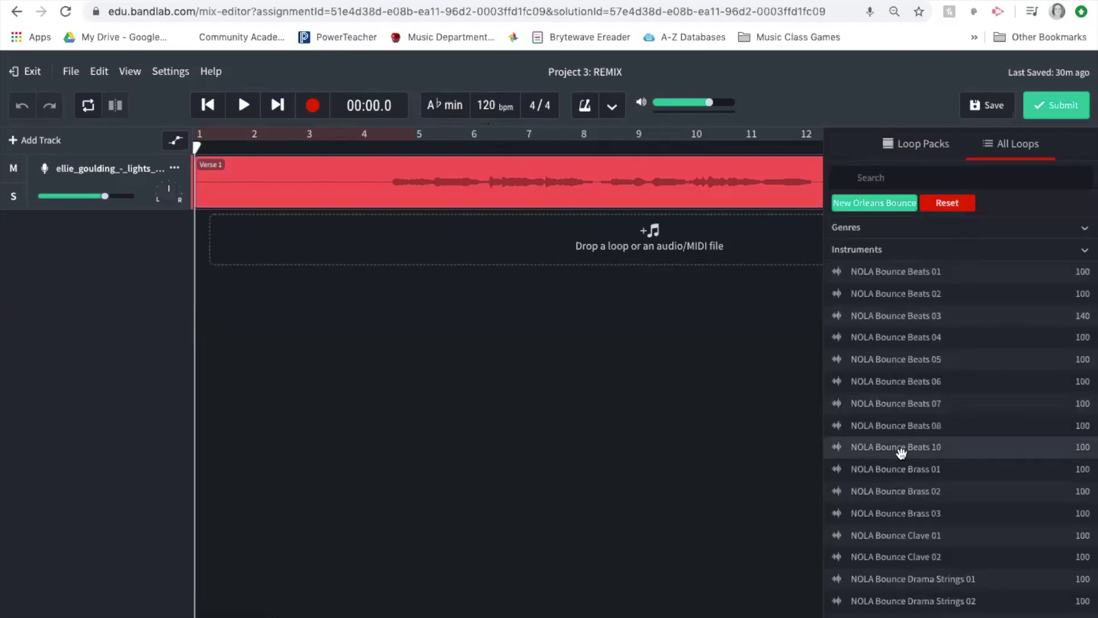
Switch to Preview to check the number of loops per section in the Energy Level: Remix chart, and return to the BandLab project in Chrome.
key(ctrl+Up)
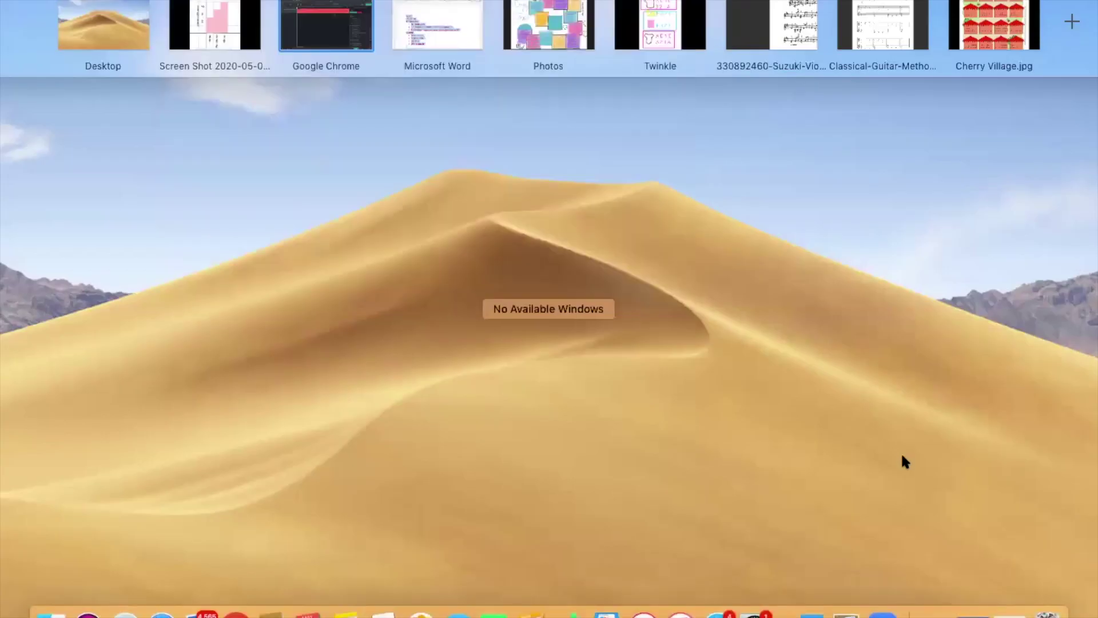
click(218, 9)
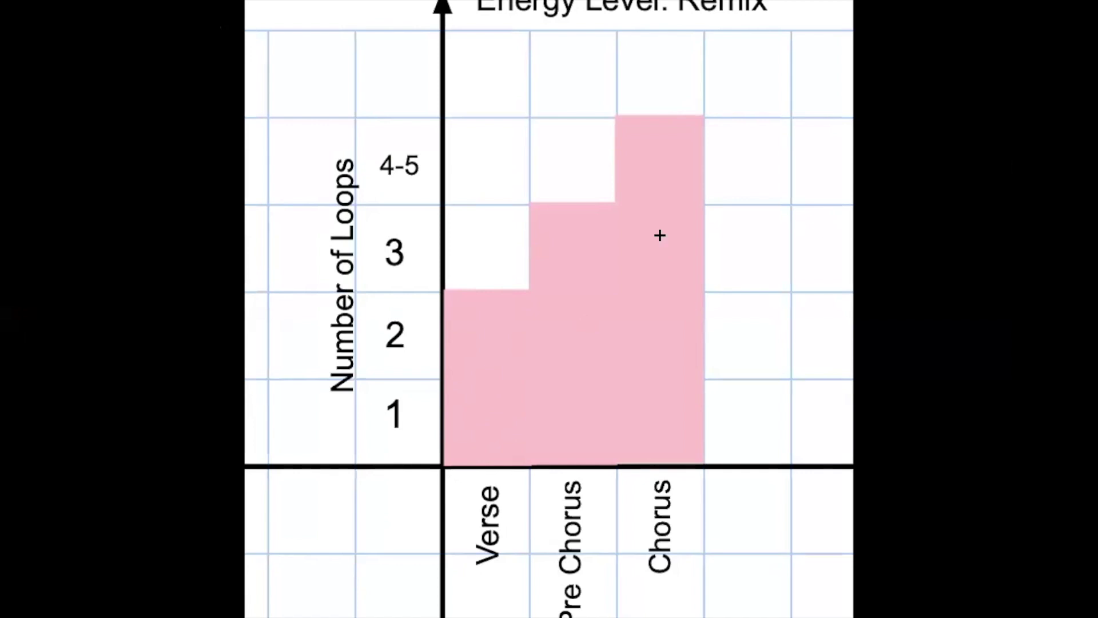
key(ctrl+Up)
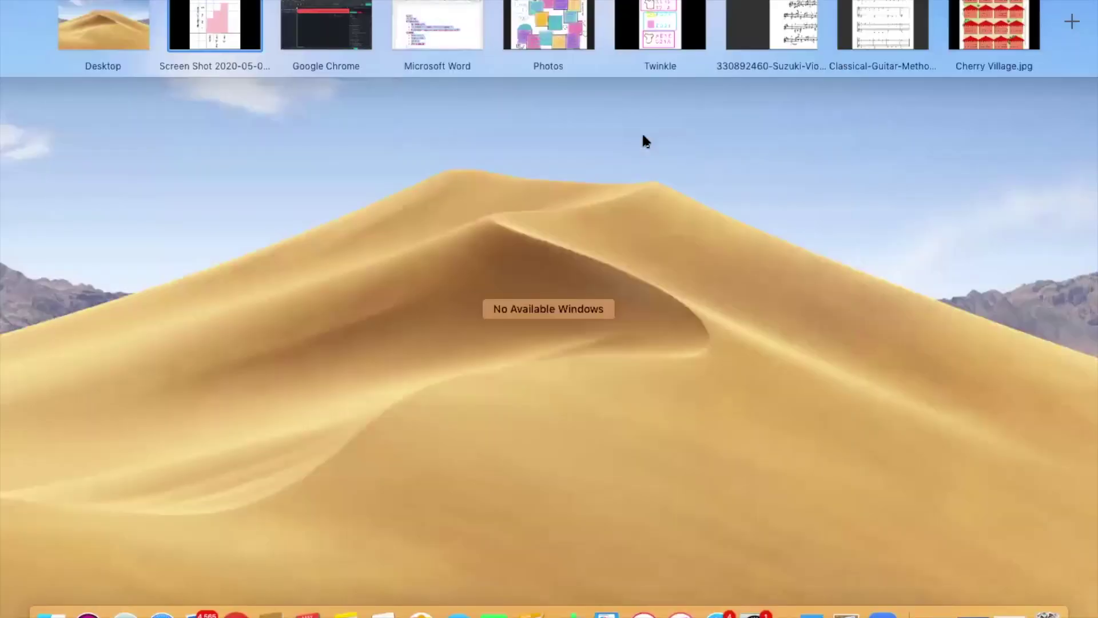
click(305, 24)
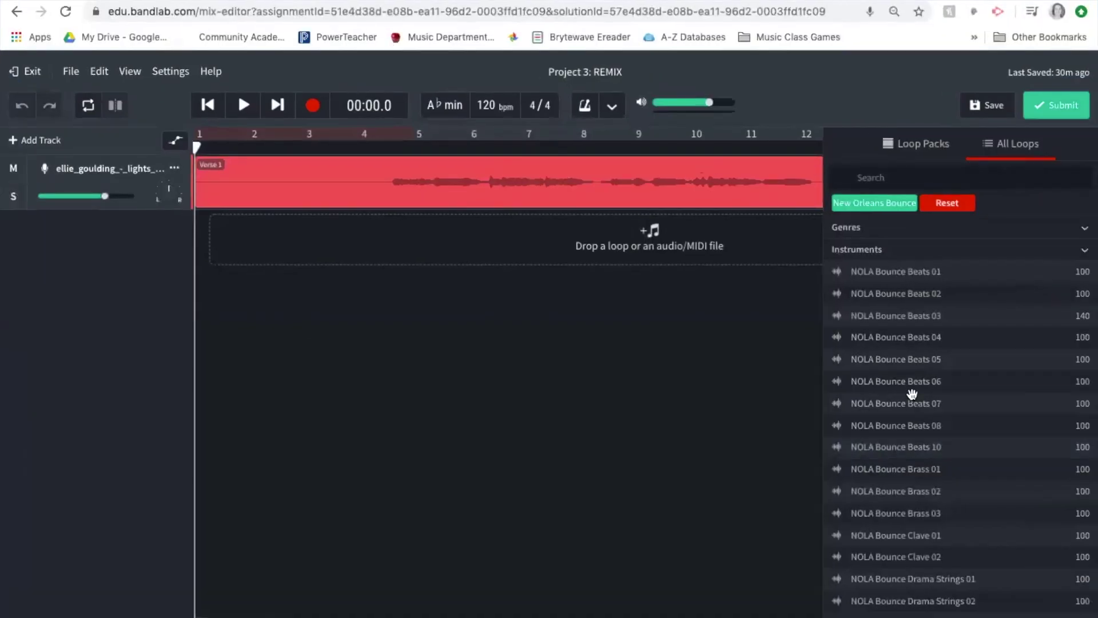
Look through the New Orleans Bounce loops down to the kicks and preview NOLA Bounce Kick 01 and Kick 04.
scroll(998, 304, down, 4)
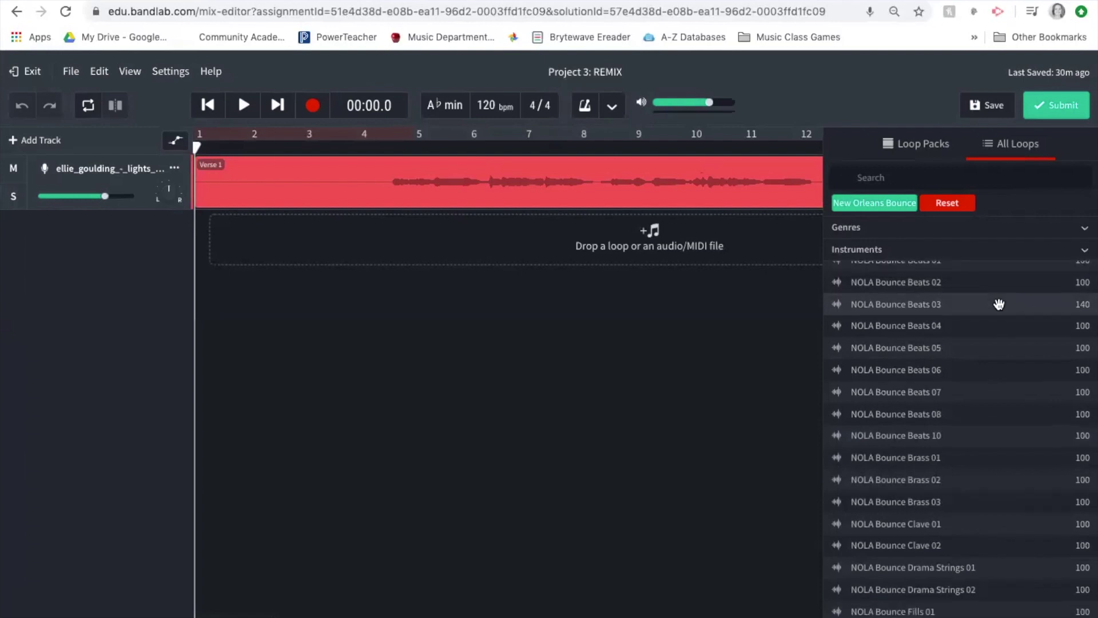
scroll(998, 304, up, 3)
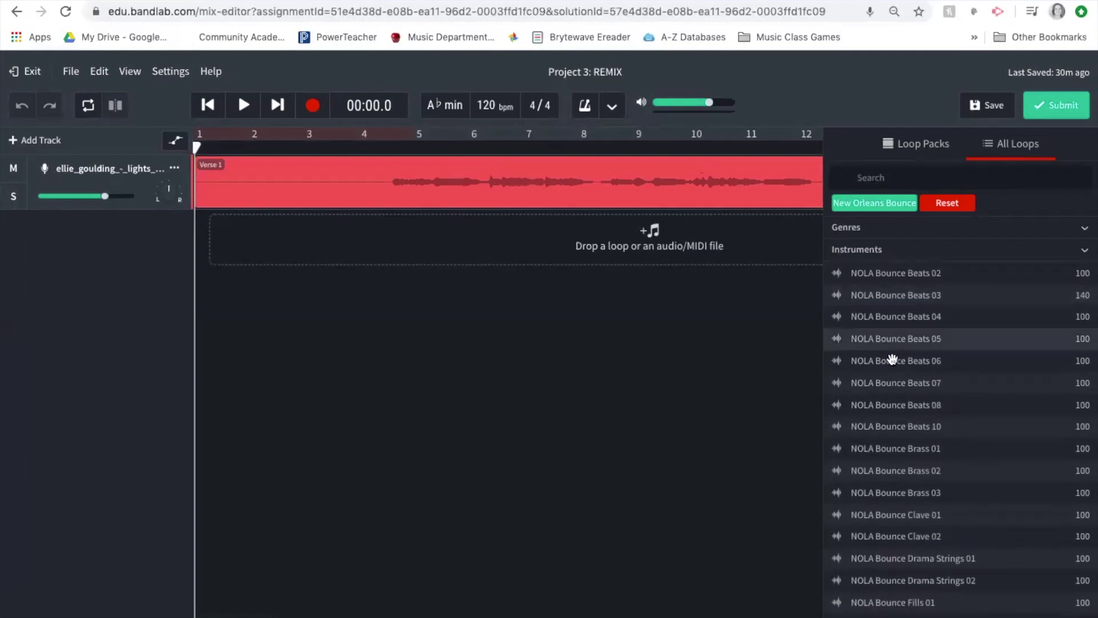
scroll(914, 372, down, 9)
scroll(918, 375, down, 10)
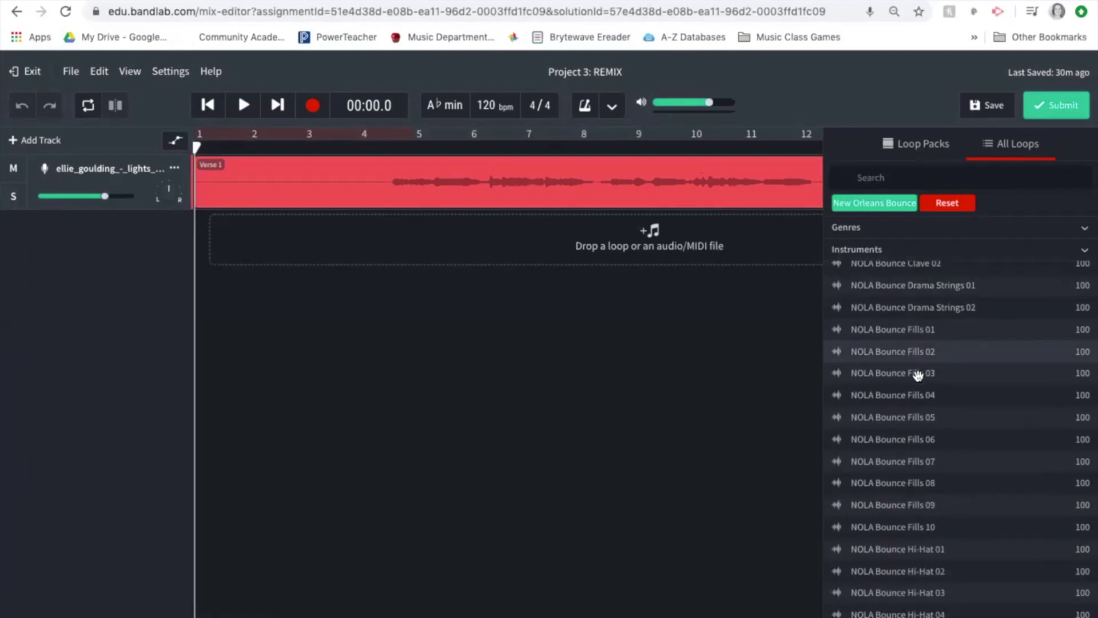
scroll(918, 375, down, 3)
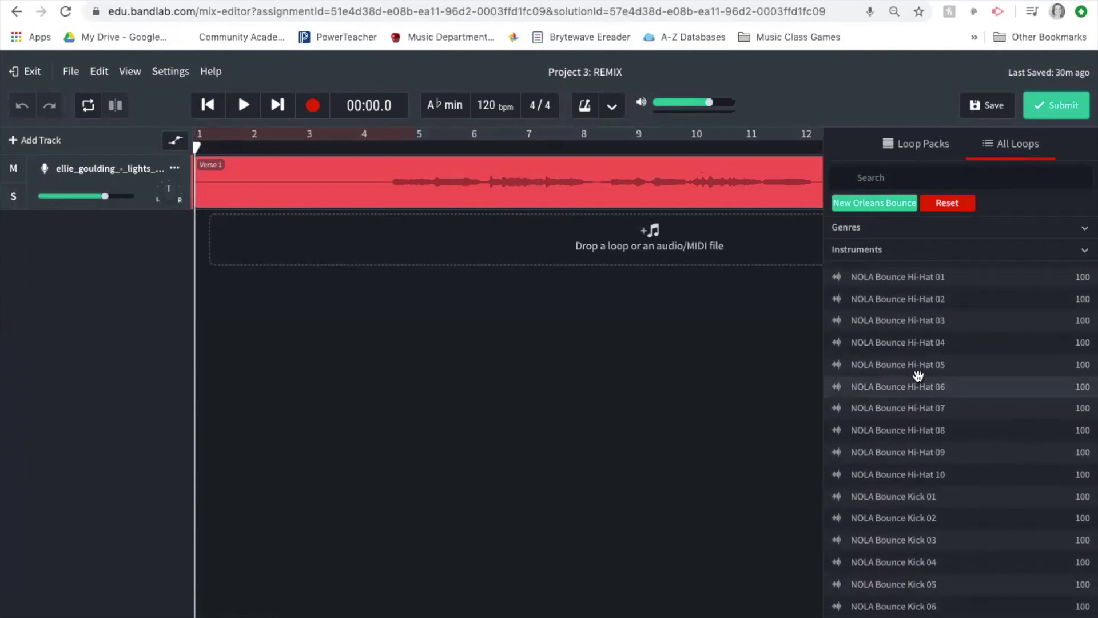
scroll(917, 375, down, 6)
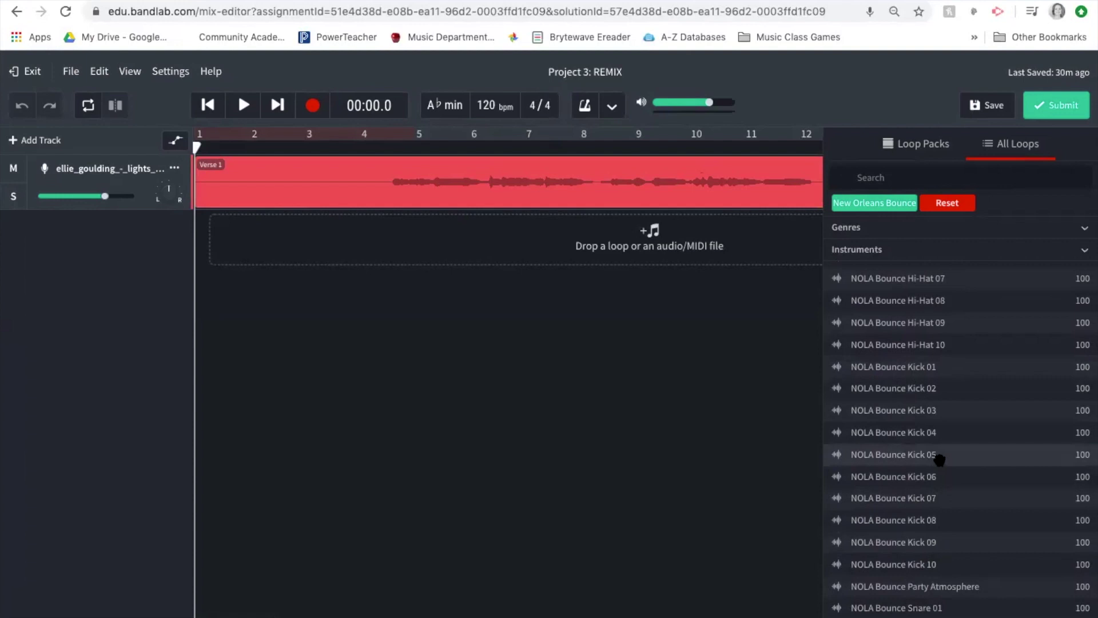
click(915, 367)
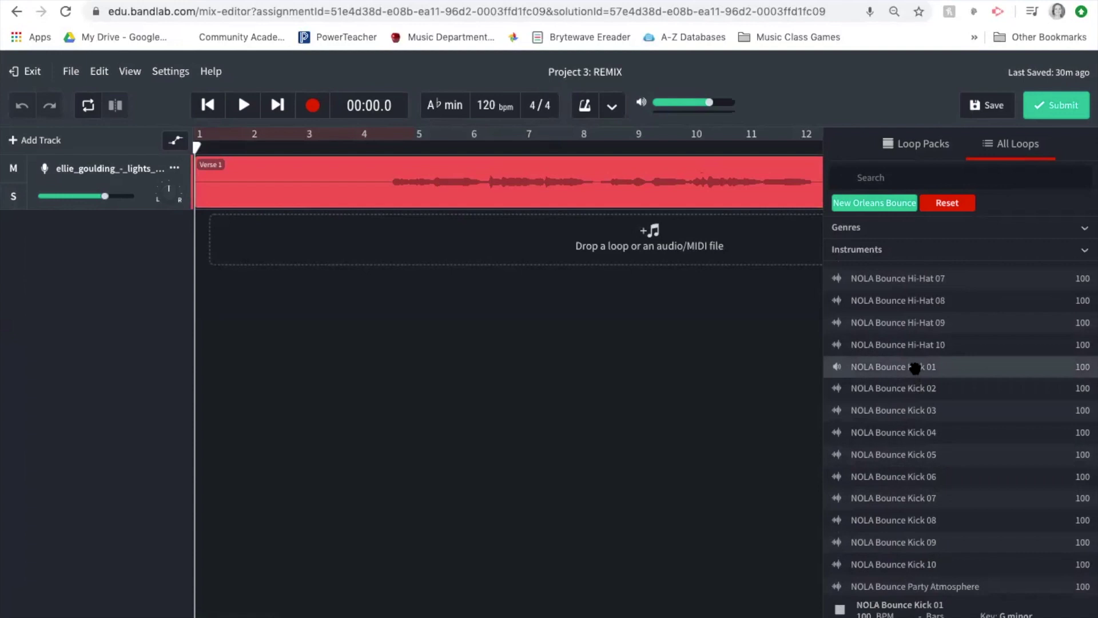
click(913, 368)
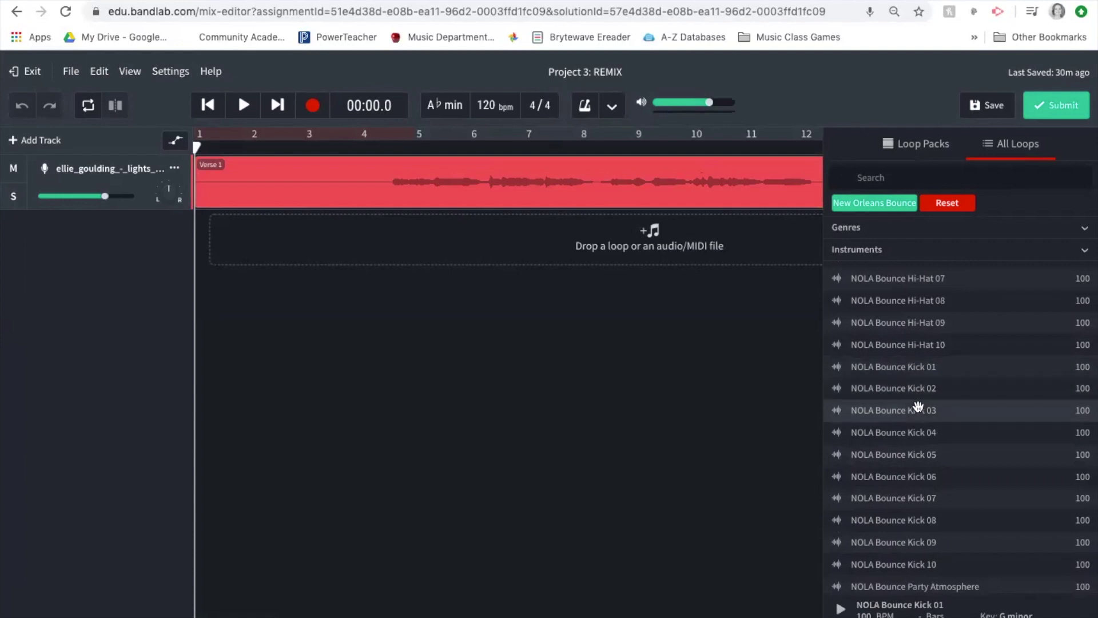
click(902, 434)
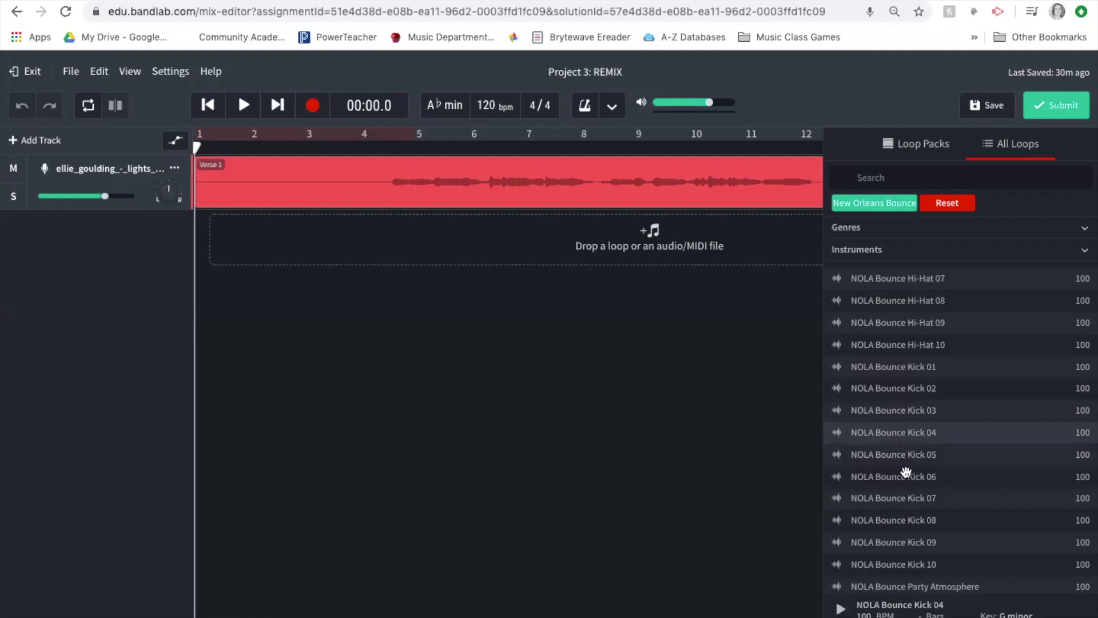
Preview NOLA Bounce Kick 07 and add it on a new track below the vocals, aligned with the start of Verse 1.
click(906, 499)
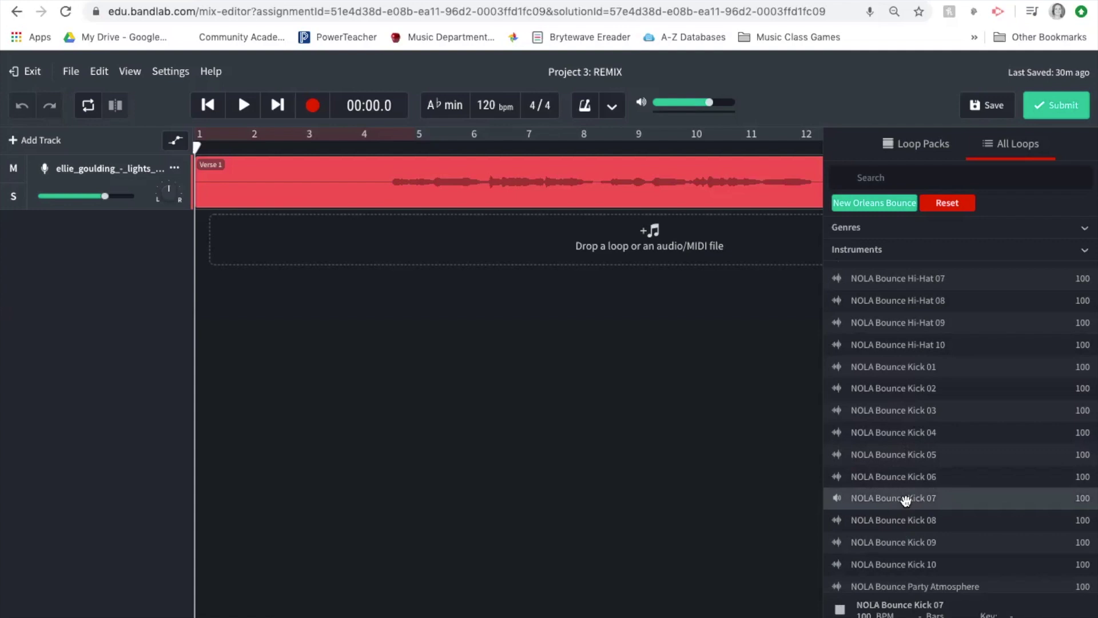
drag(906, 499, 210, 233)
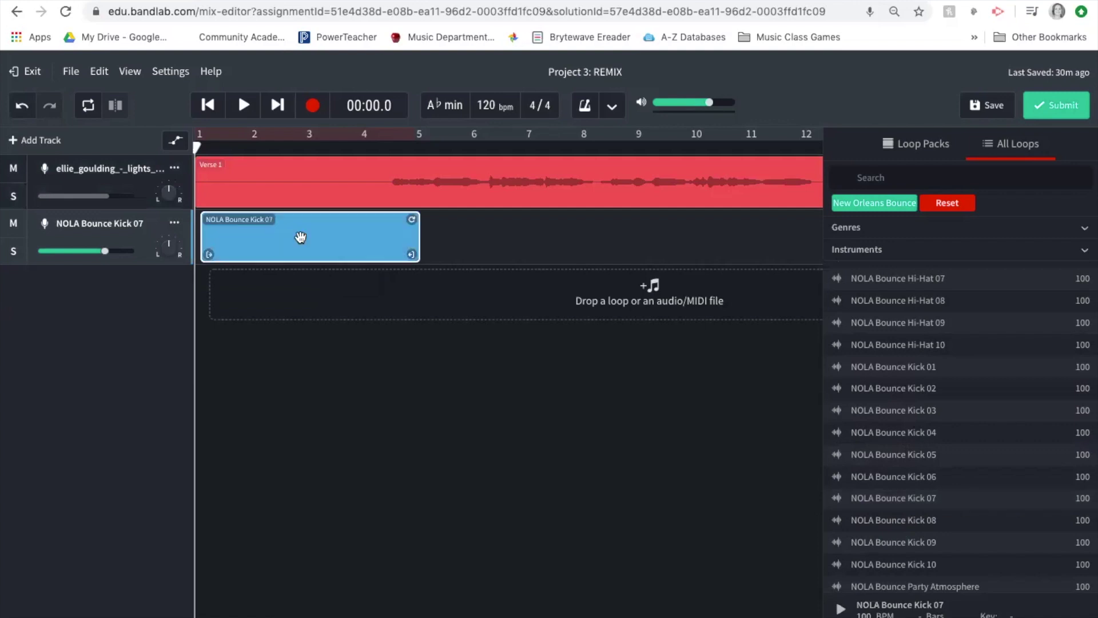
drag(301, 238, 284, 238)
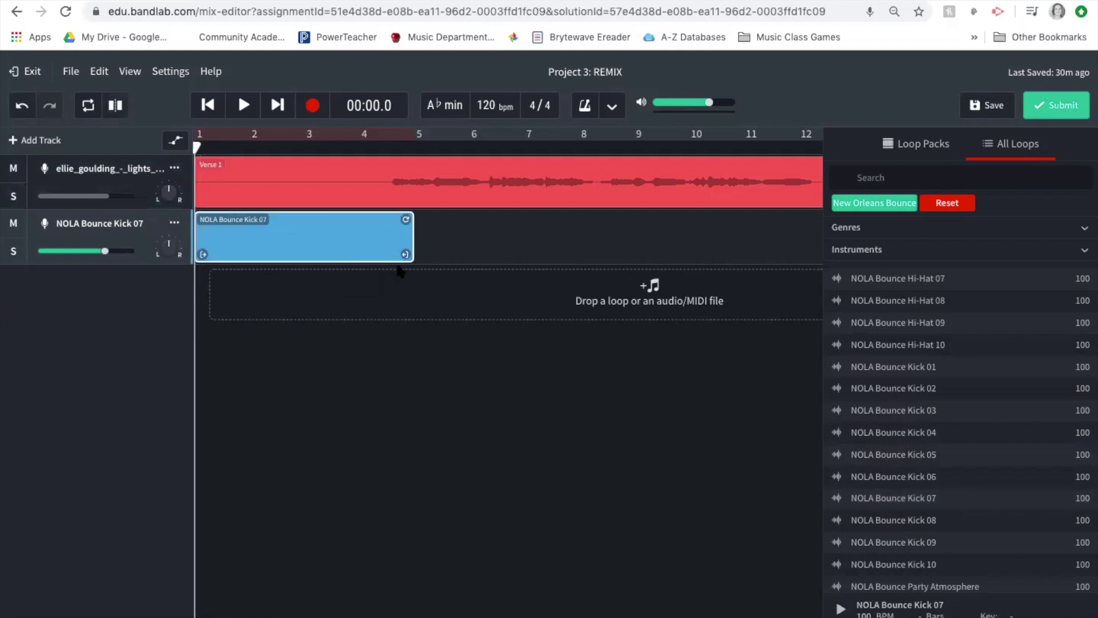
Switch to Preview to check the loop counts in the Energy Level: Remix chart, and return to the BandLab project in Chrome.
key(ctrl+Up)
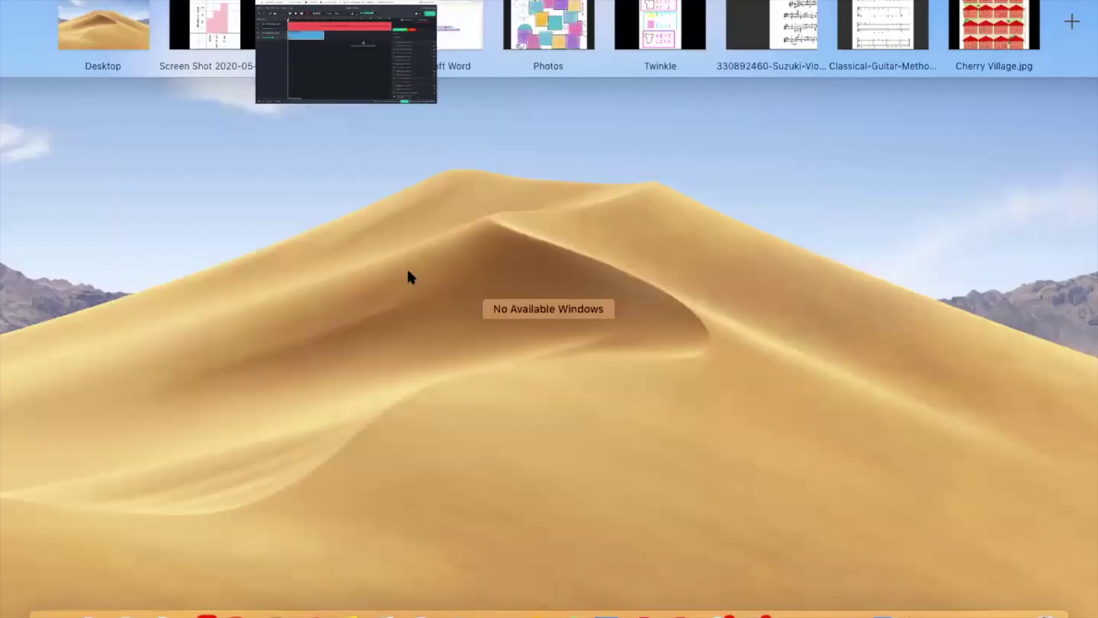
click(213, 8)
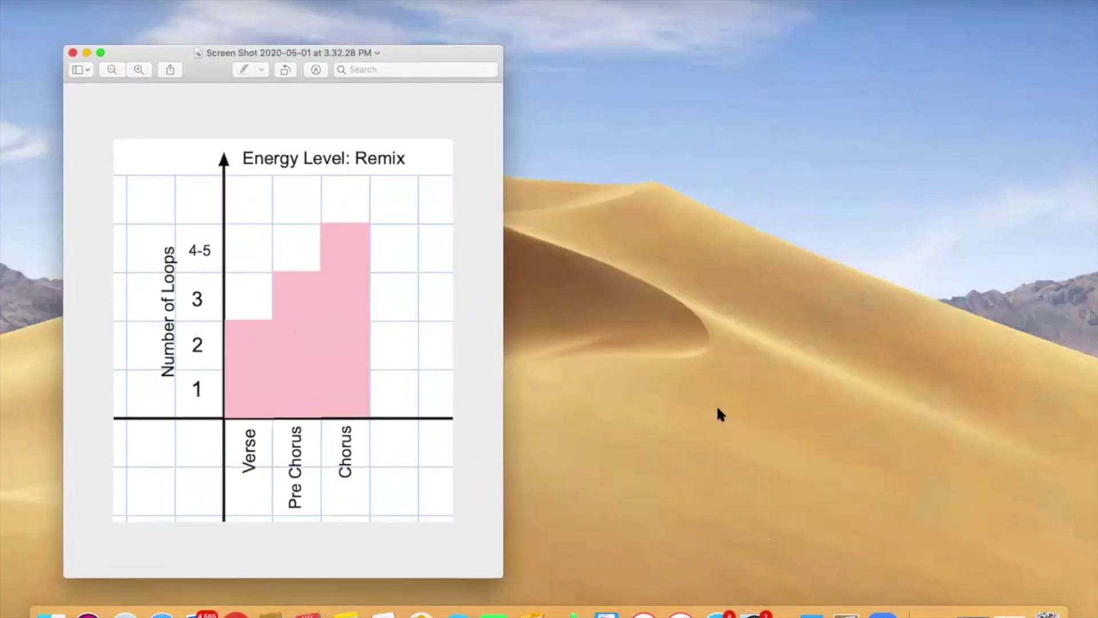
key(ctrl+Up)
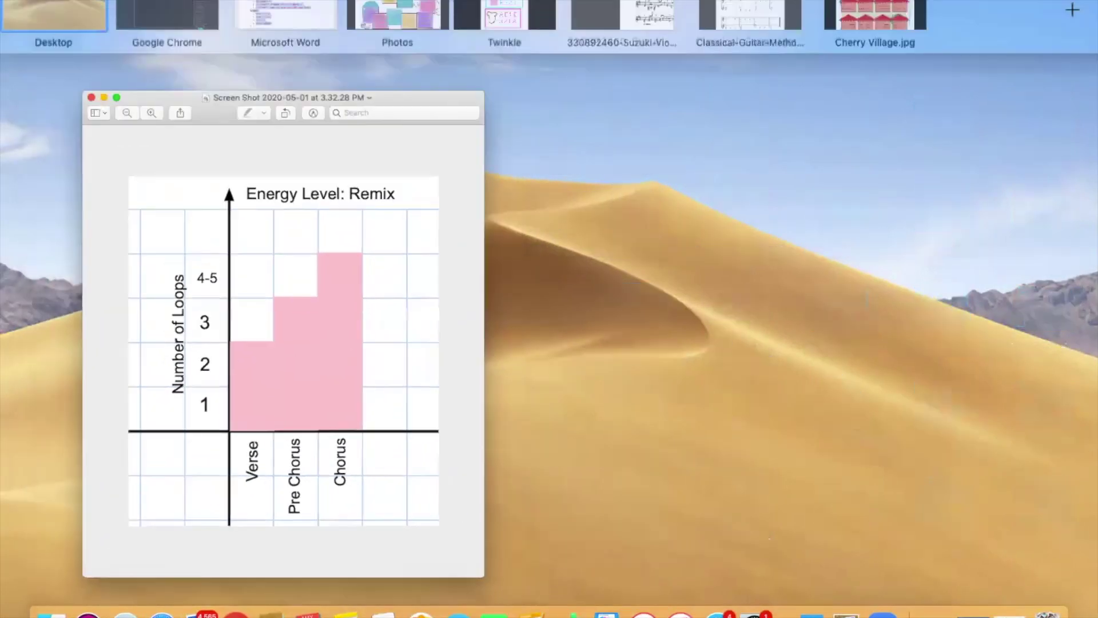
click(104, 16)
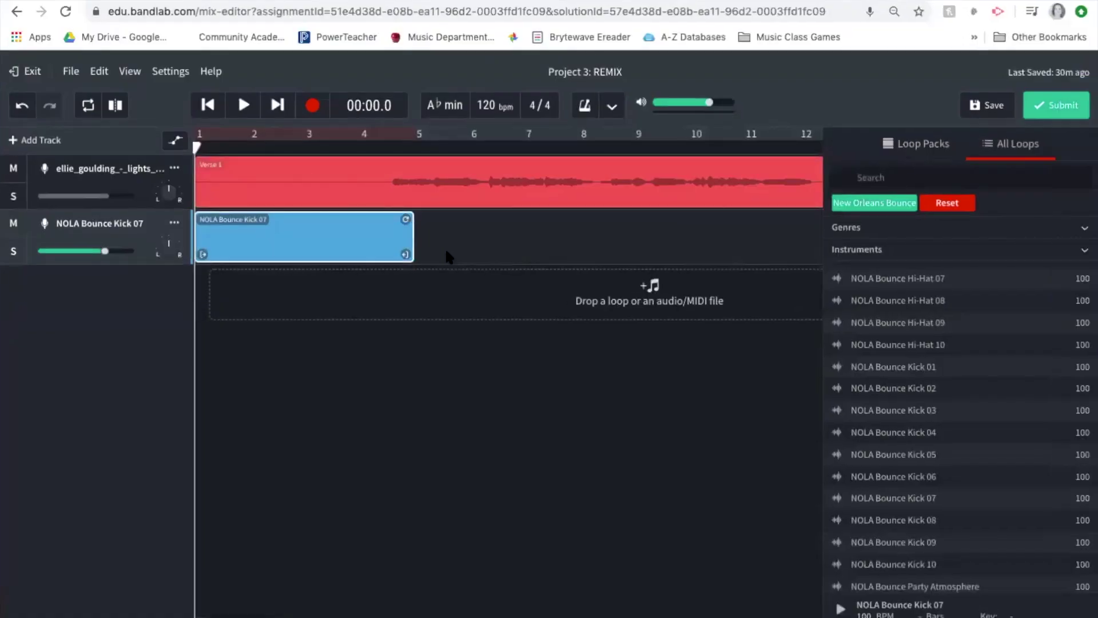
Extend the NOLA Bounce Kick 07 loop so it repeats through Verse 1 and the Pre-Chorus up to the start of the Chorus.
drag(524, 220, 795, 277)
click(890, 605)
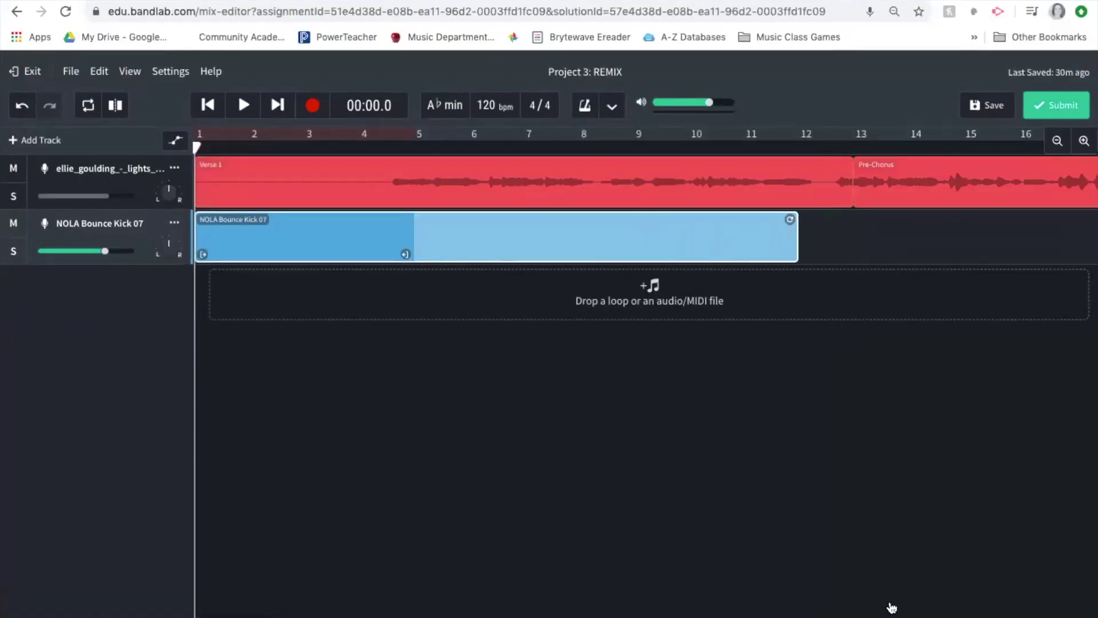
drag(1085, 239, 833, 215)
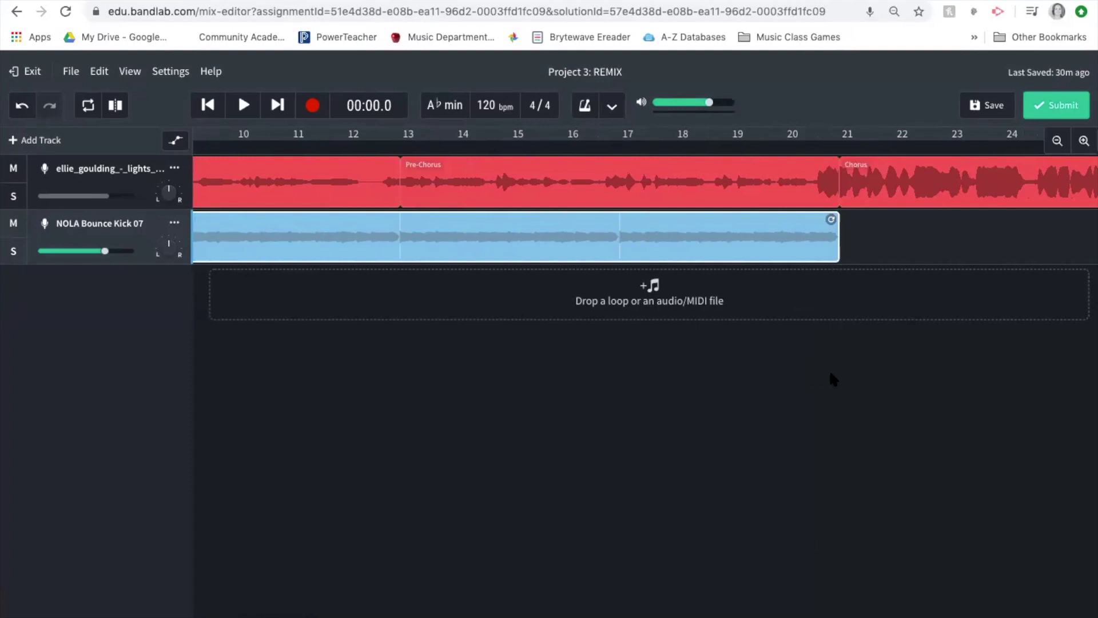
Play Verse 1 with the kick loop from the beginning, and place the playhead at the start of the Pre-Chorus.
scroll(834, 381, left, 10)
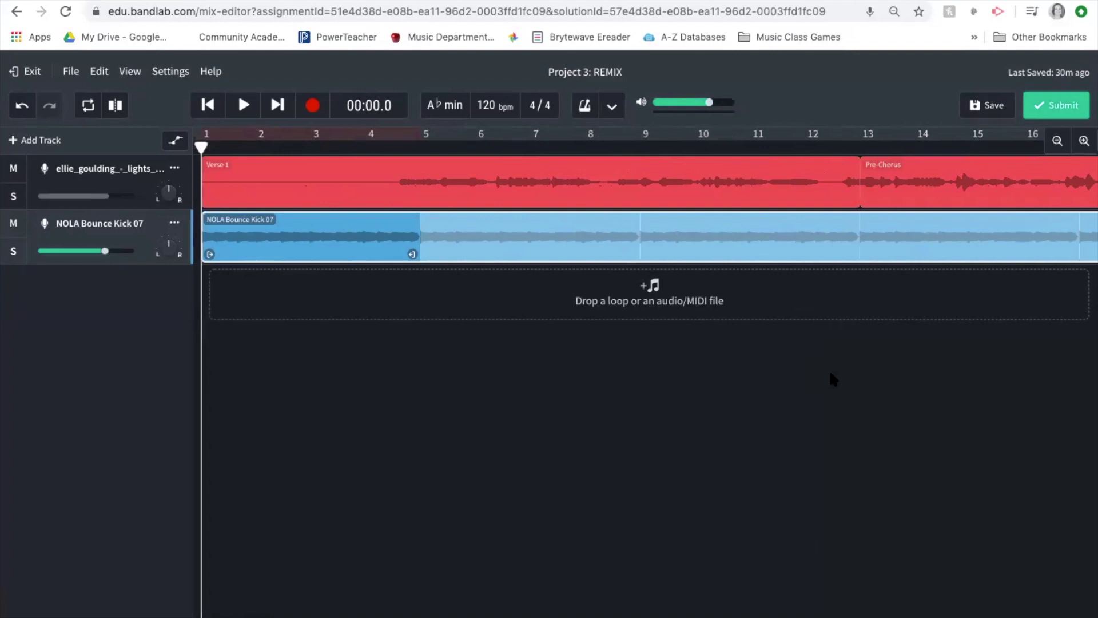
key(space)
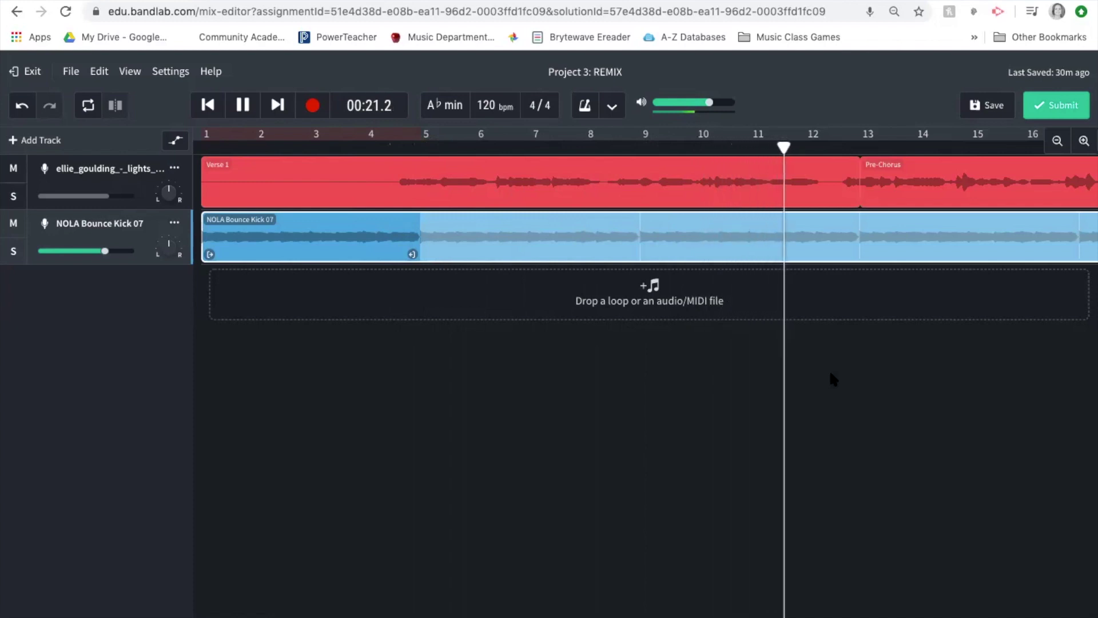
key(space)
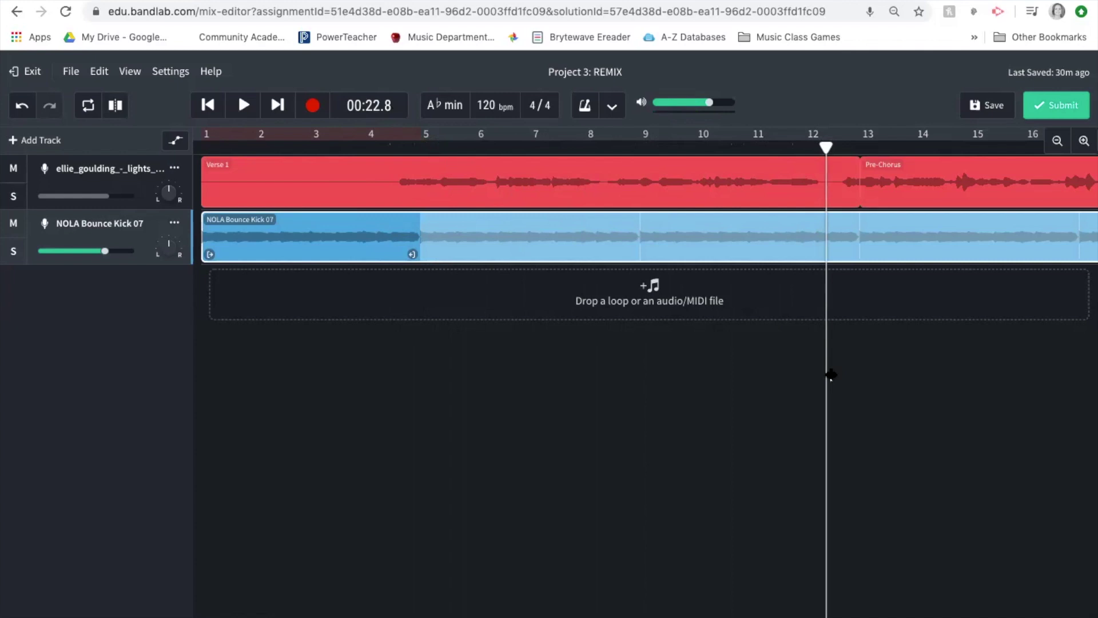
scroll(841, 369, right, 2)
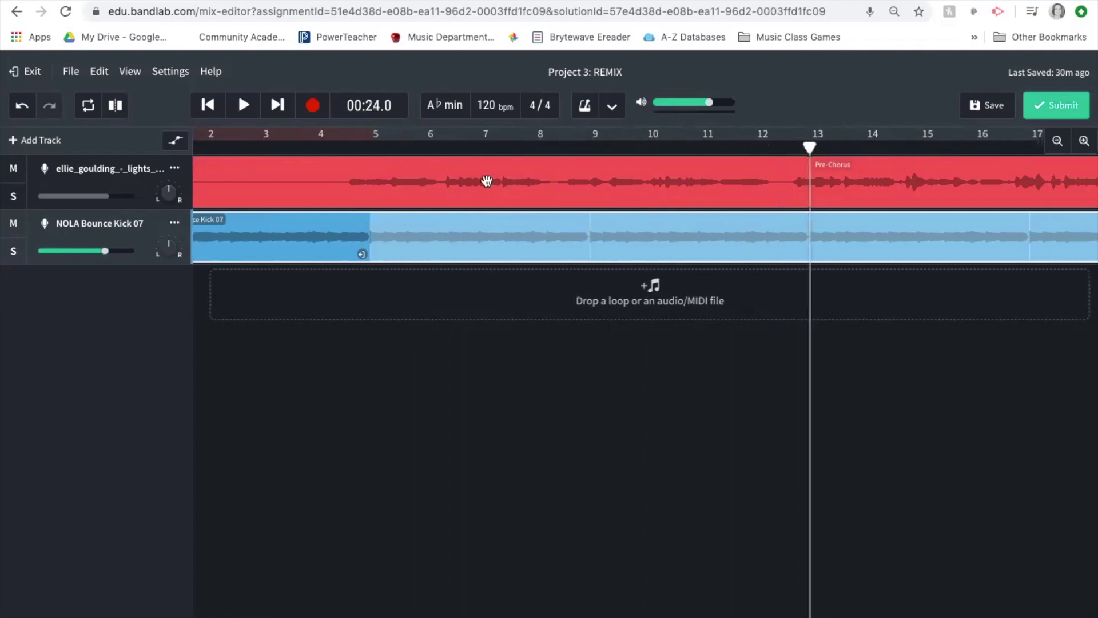
Switch to Preview, enlarge the Energy Level: Remix chart to check the Pre Chorus and Chorus loop counts, and return to BandLab in Chrome.
key(ctrl+Up)
click(348, 291)
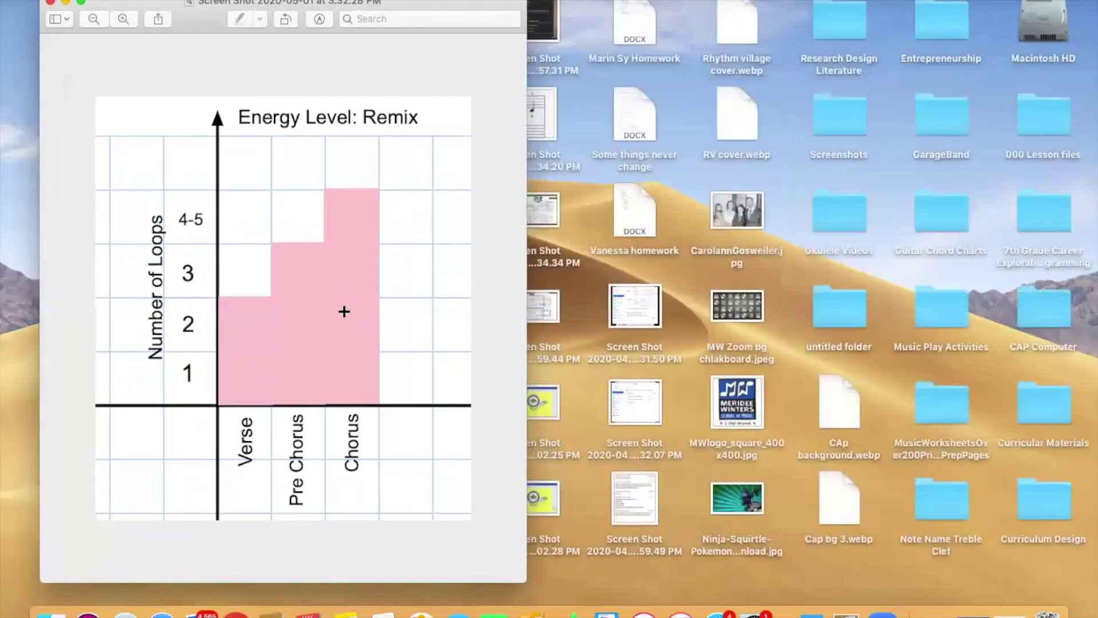
click(80, 2)
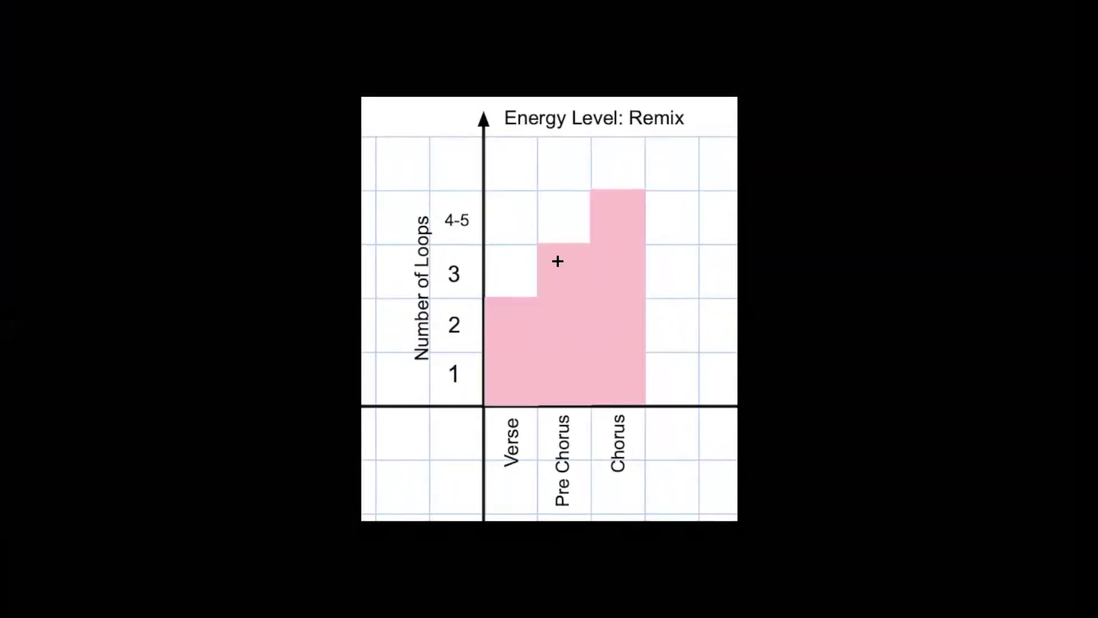
key(super+equal)
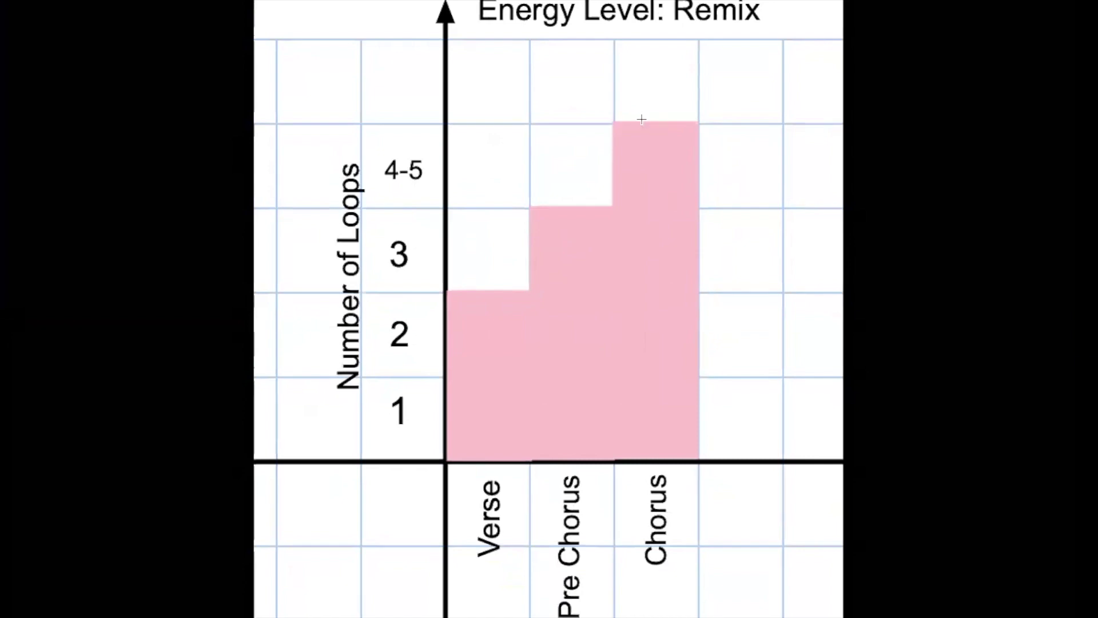
key(ctrl+Up)
click(324, 41)
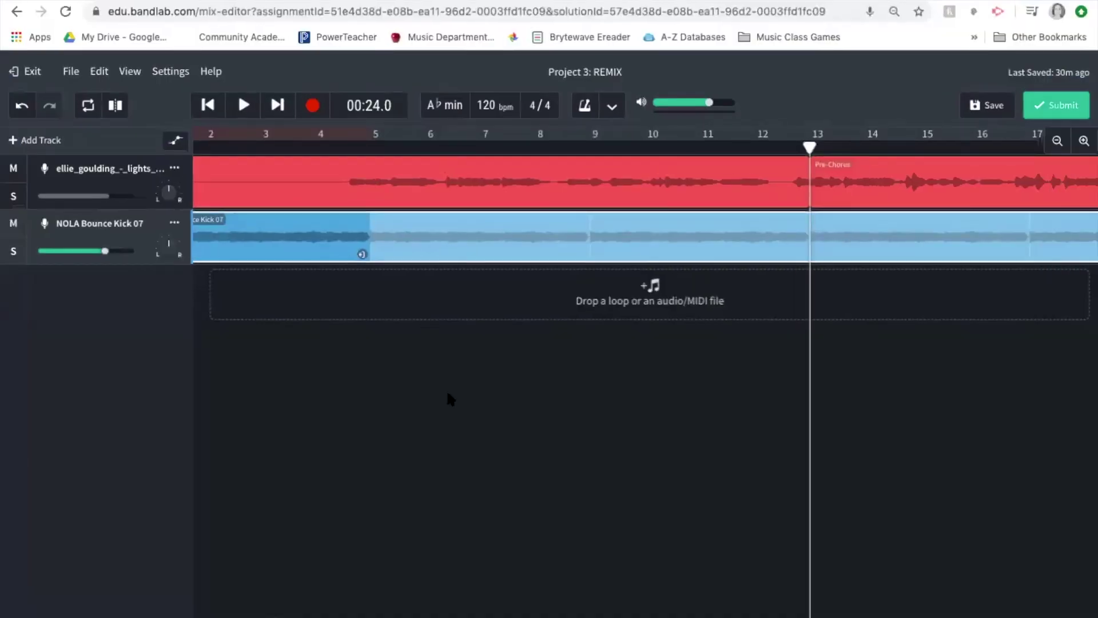
Reopen the New Orleans Bounce loops, look through to the hi-hats and preview NOLA Bounce Hi-Hat 01 and Hi-Hat 02.
scroll(451, 385, right, 5)
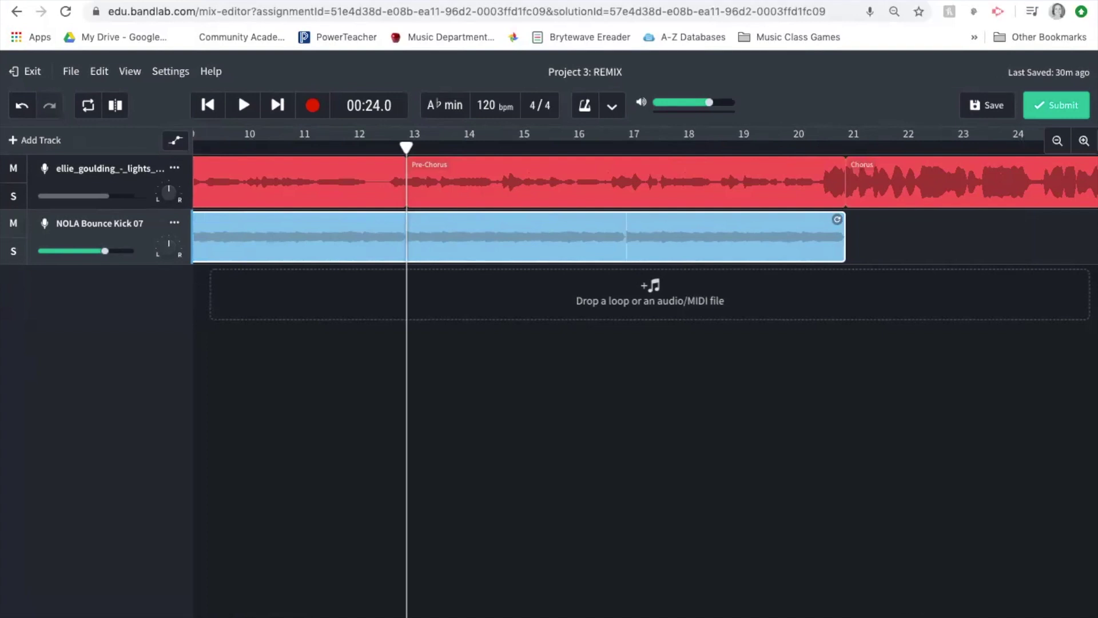
key(l)
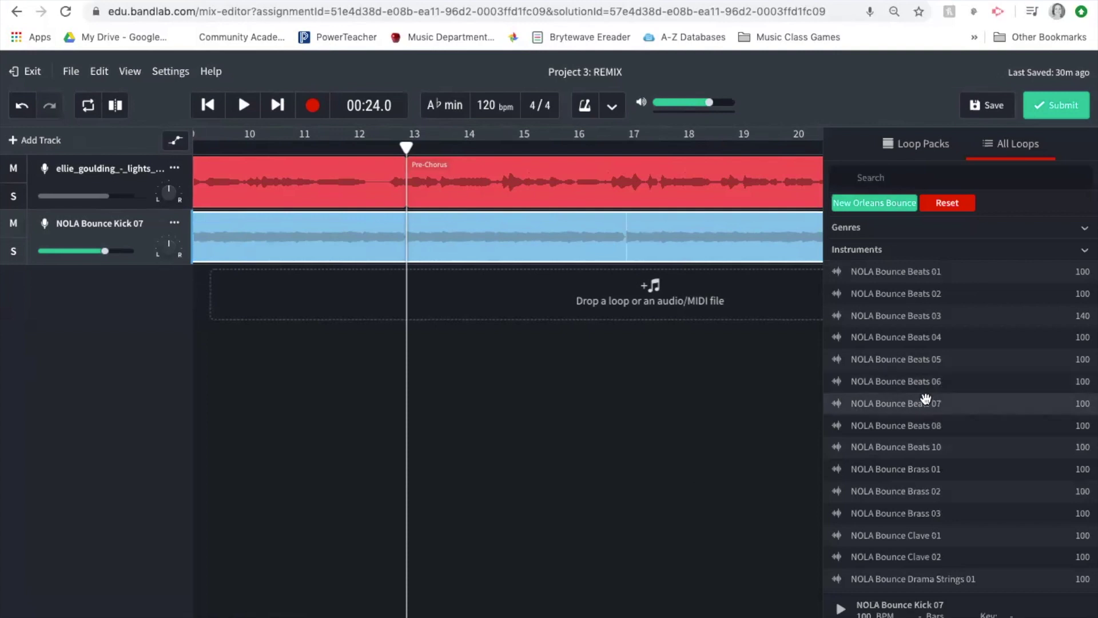
scroll(925, 398, down, 8)
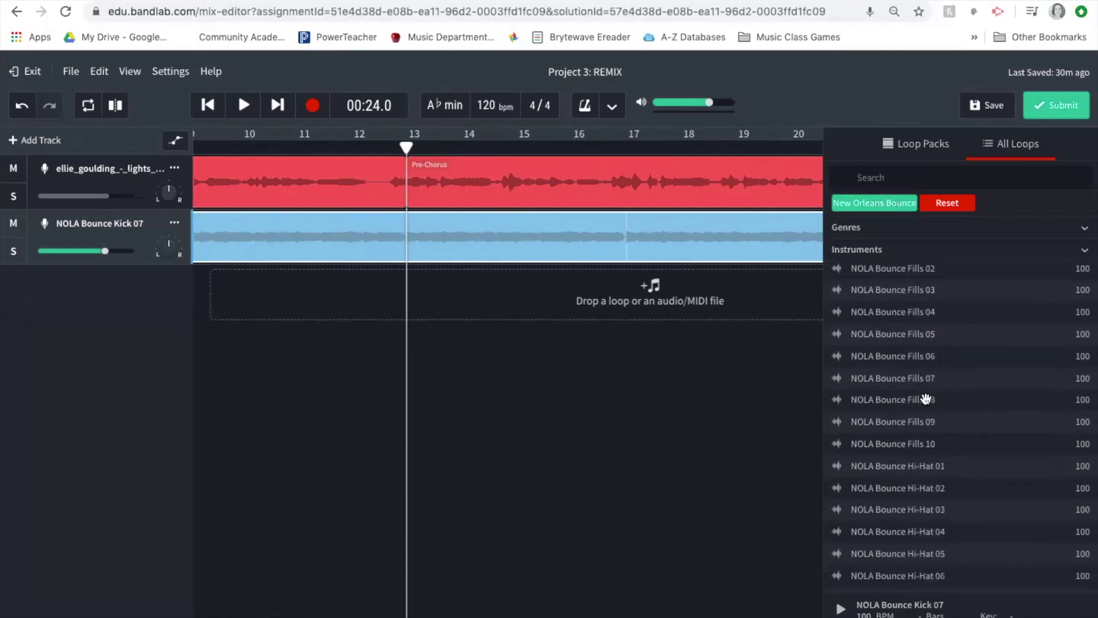
scroll(925, 399, down, 5)
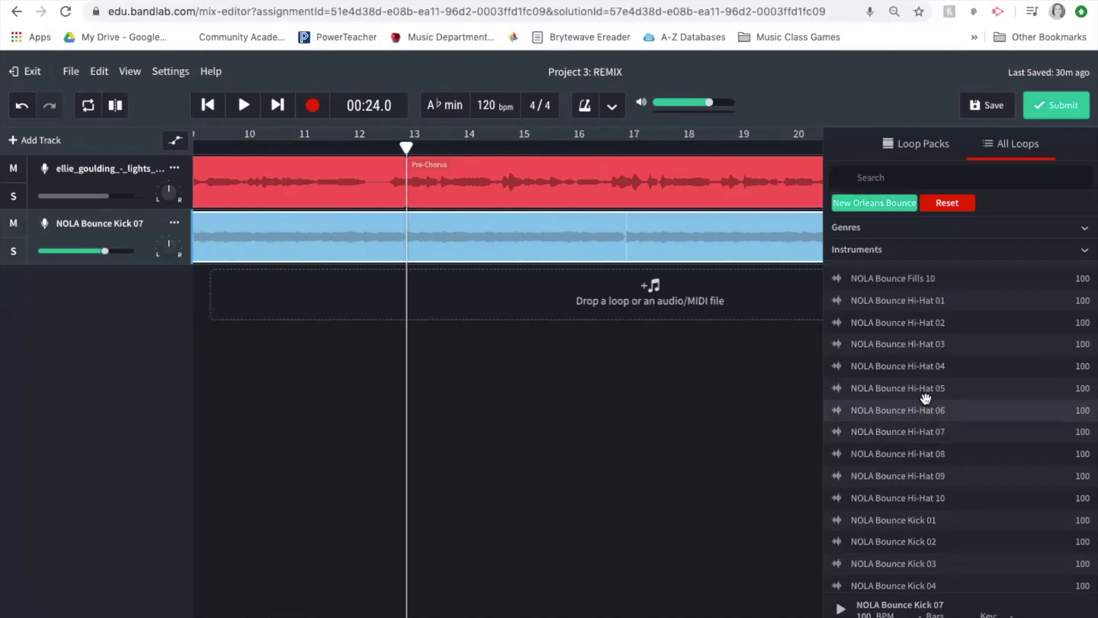
scroll(926, 398, up, 1)
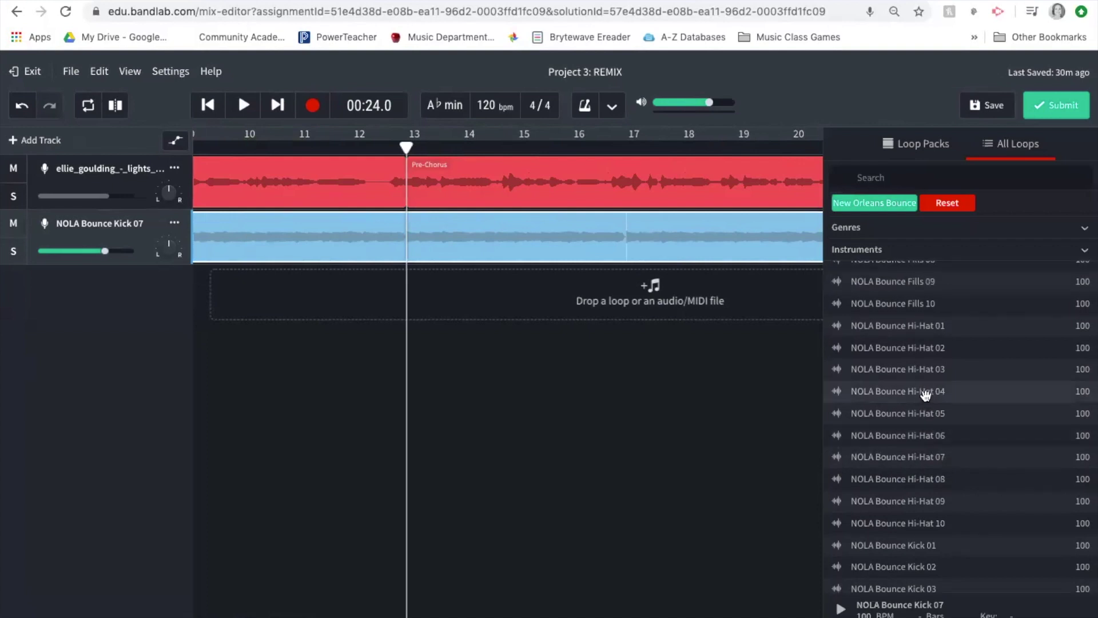
click(941, 326)
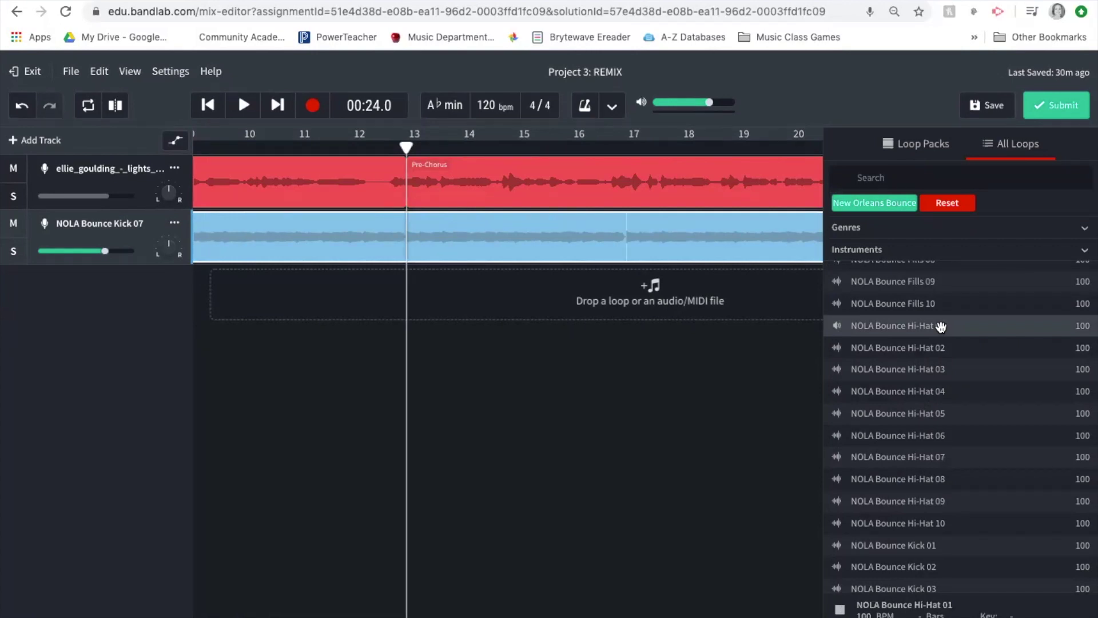
click(917, 351)
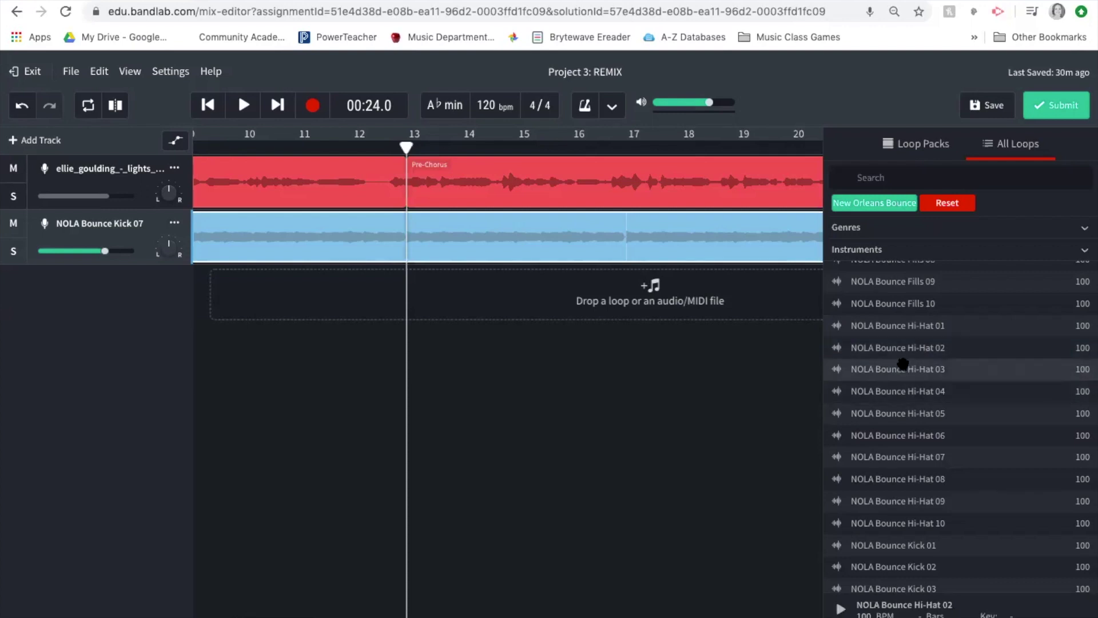
Preview NOLA Bounce Hi-Hat 04, add it on a new track below the kick near the Pre-Chorus start, and hide the loop browser.
click(907, 389)
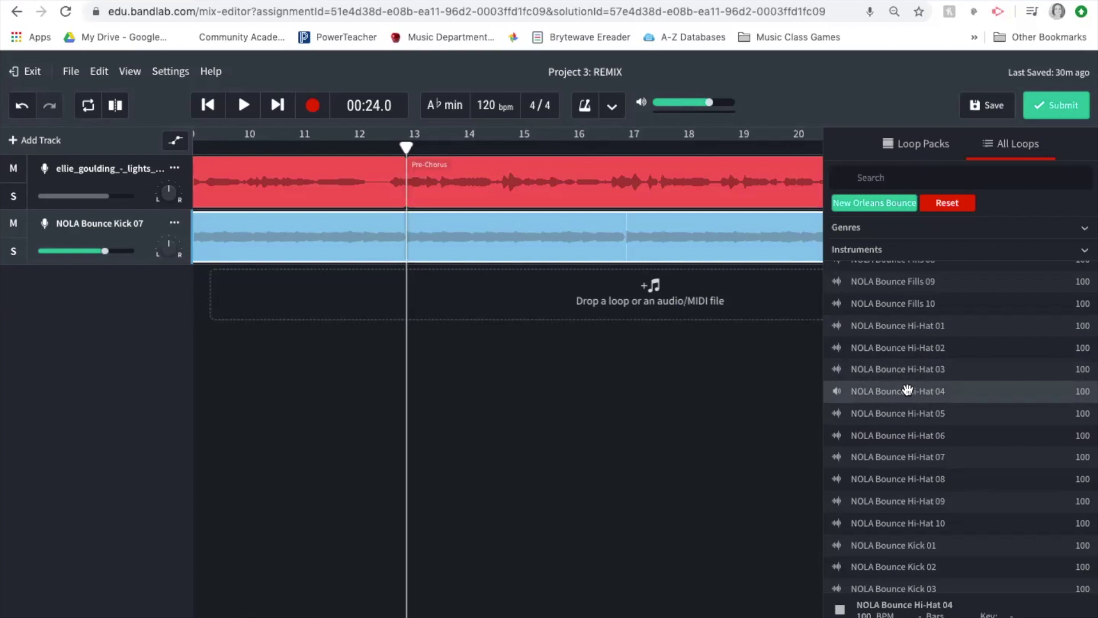
drag(908, 389, 409, 288)
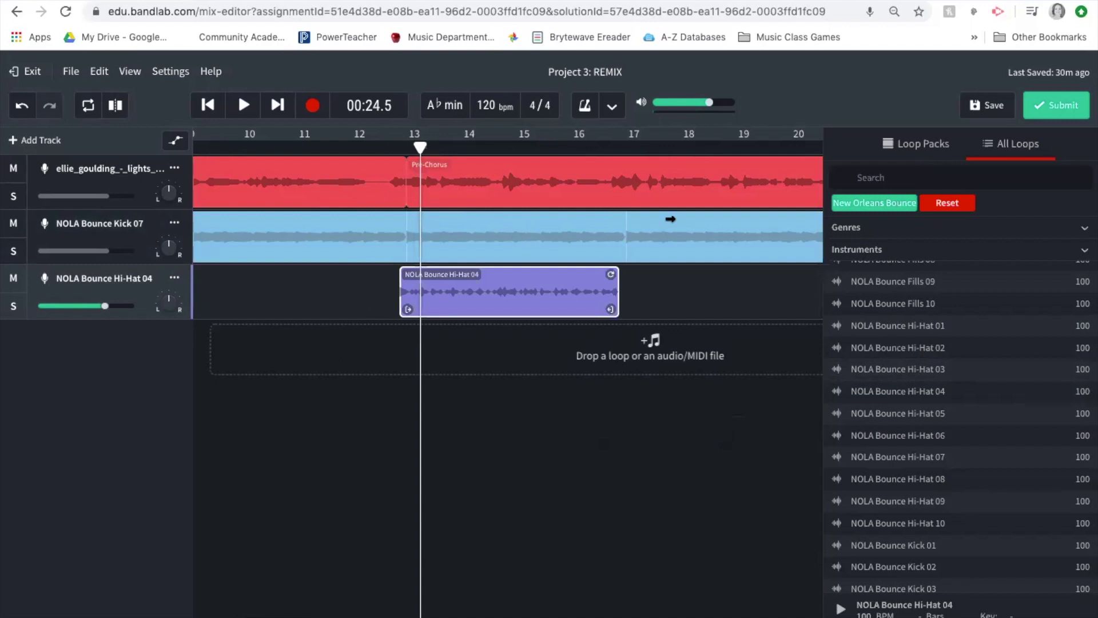
key(l)
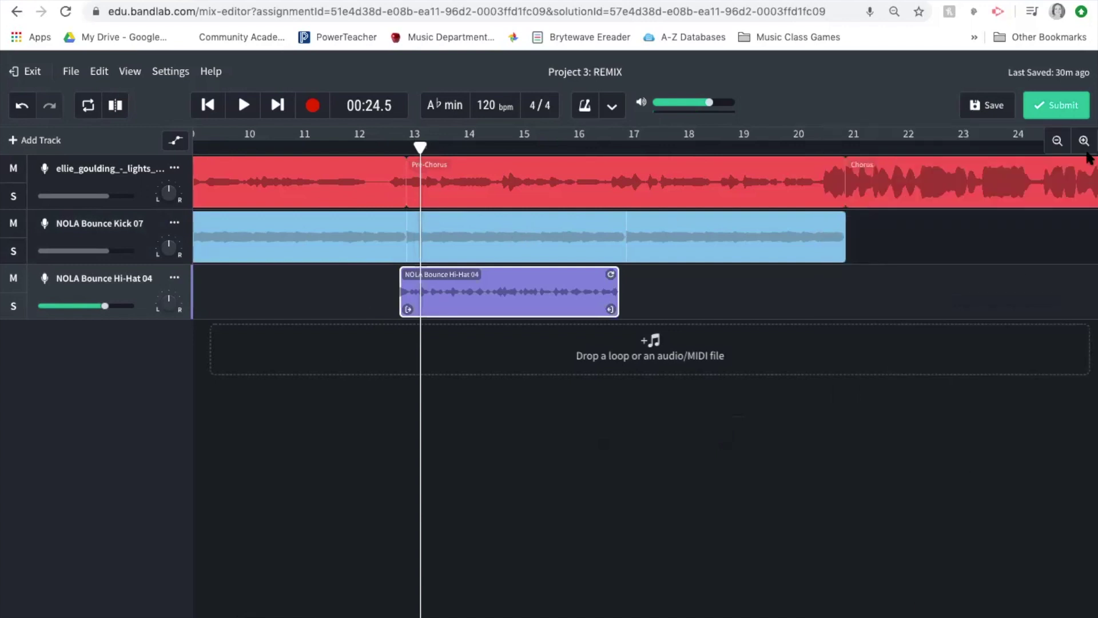
Set the playhead to the start of the Pre-Chorus at 00:24.0 and align the start of the NOLA Bounce Hi-Hat 04 loop with it.
scroll(766, 200, left, 3)
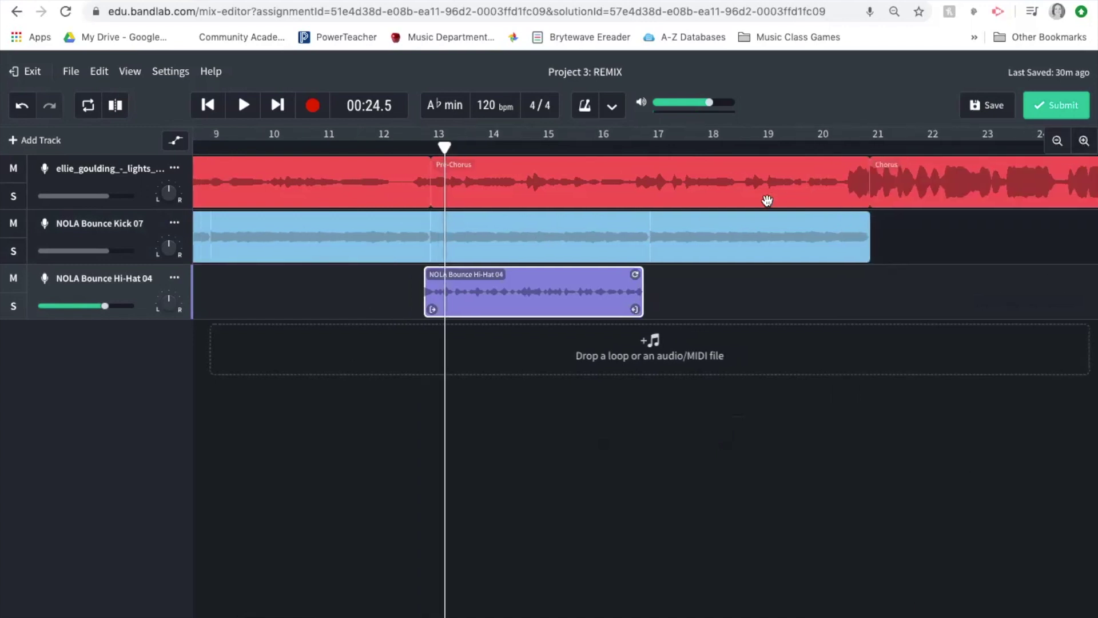
click(492, 147)
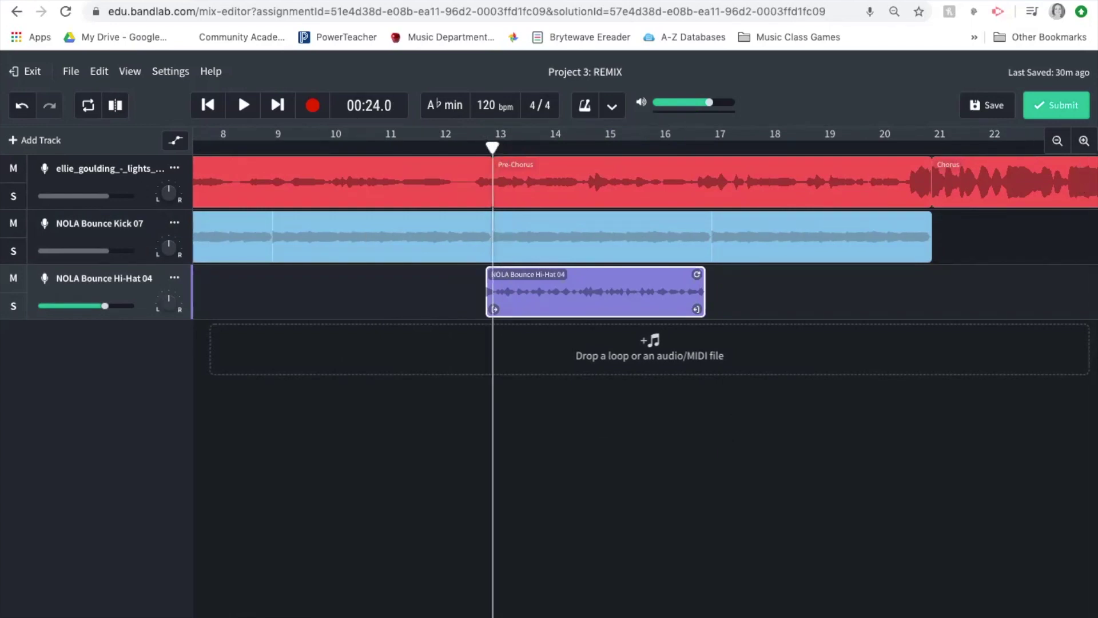
click(1083, 142)
click(1084, 142)
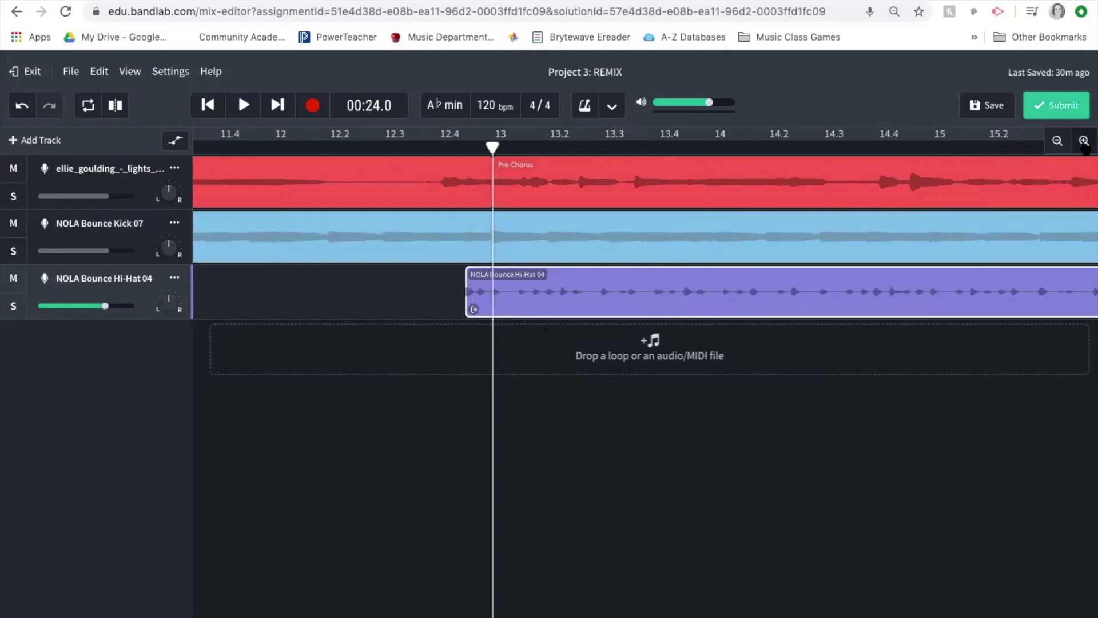
click(1084, 142)
click(1083, 142)
click(1084, 142)
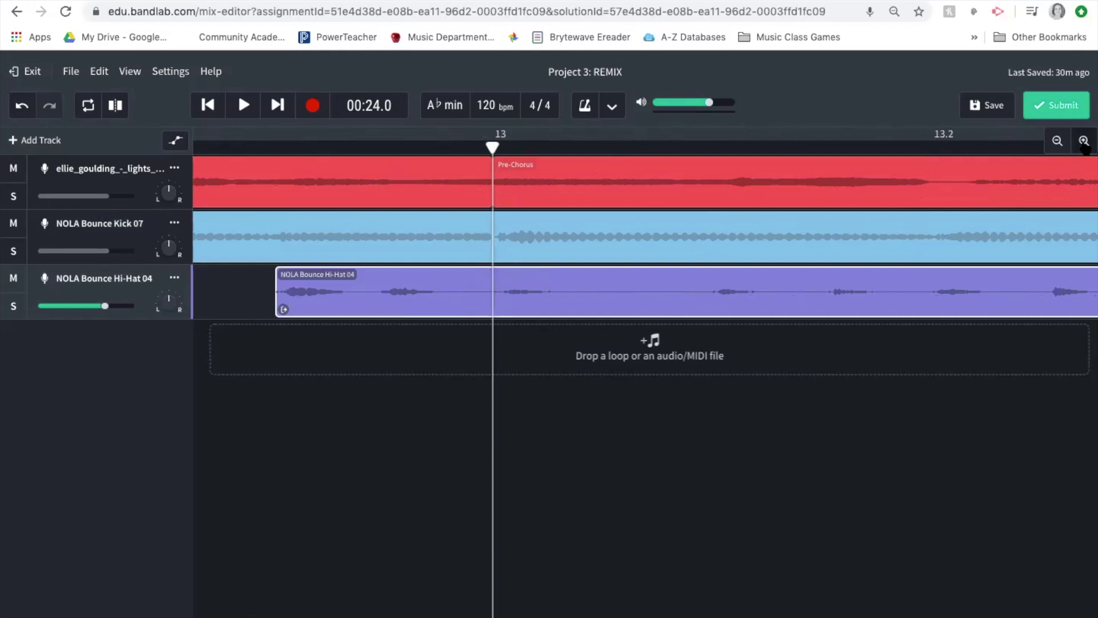
mouse_move(492, 149)
mouse_down()
mouse_move(472, 155)
mouse_move(491, 147)
mouse_up()
drag(325, 303, 540, 292)
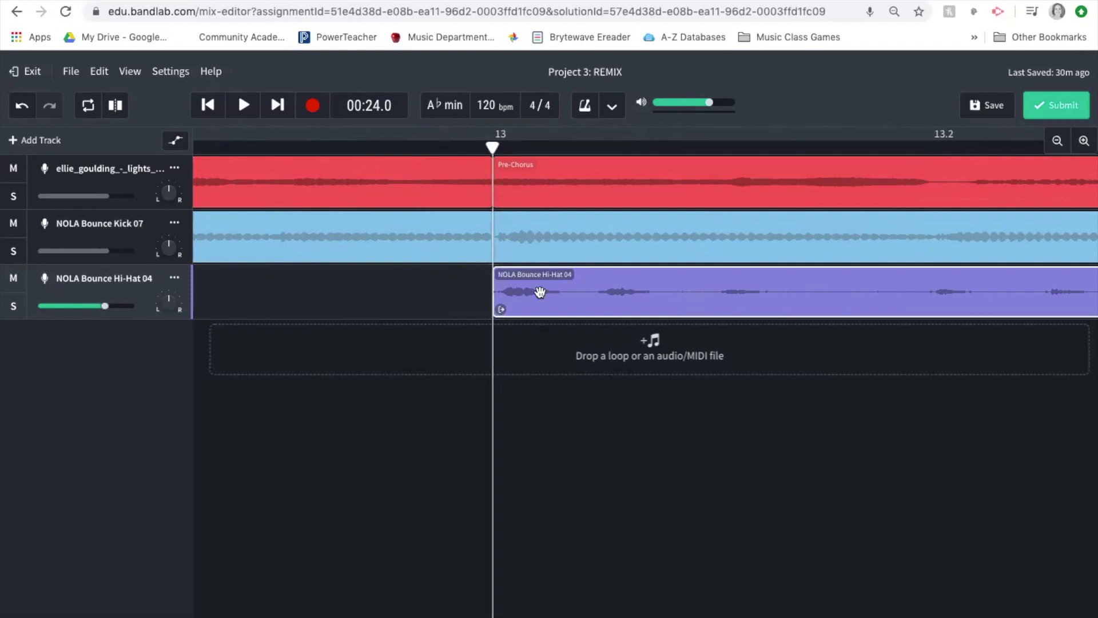
mouse_move(540, 291)
mouse_down()
mouse_move(550, 293)
mouse_move(539, 292)
mouse_up()
Extend the NOLA Bounce Hi-Hat 04 loop so it repeats to the end of the Pre-Chorus.
click(1056, 141)
click(1055, 141)
click(1055, 141)
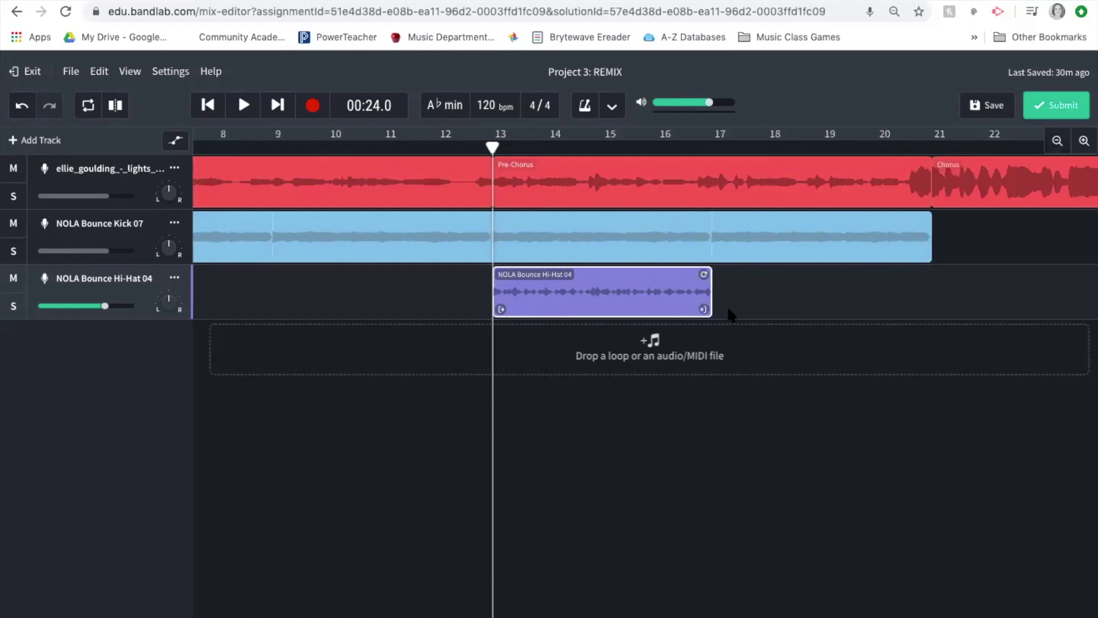
drag(707, 276, 925, 273)
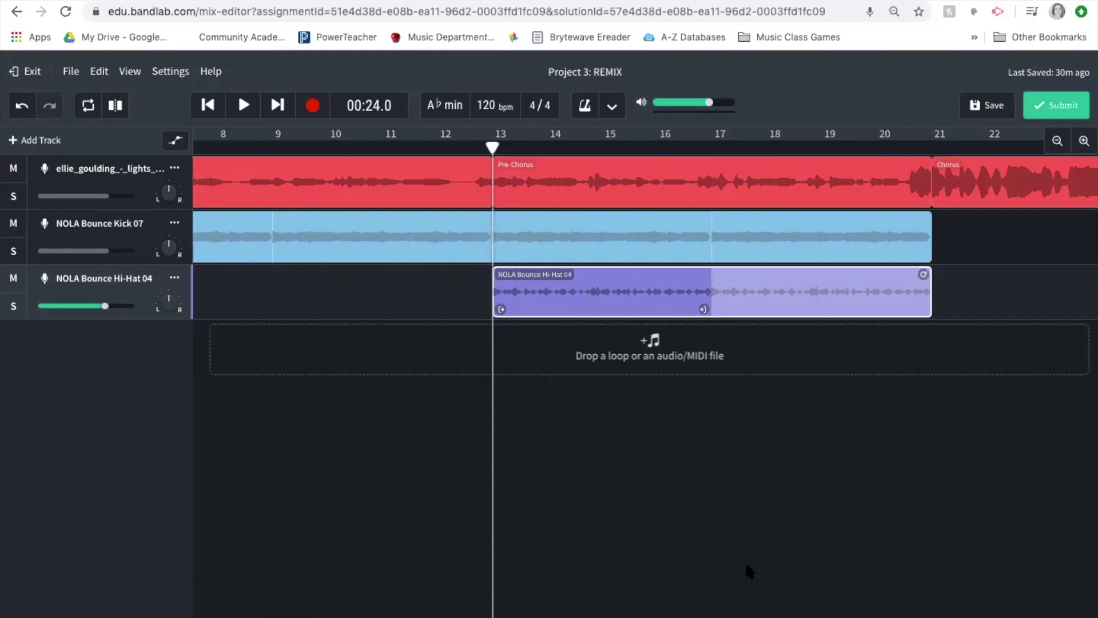
Play the project from 00:18.0 in Verse 1 through the Pre-Chorus to hear the hi-hat enter over the kick.
scroll(816, 436, left, 5)
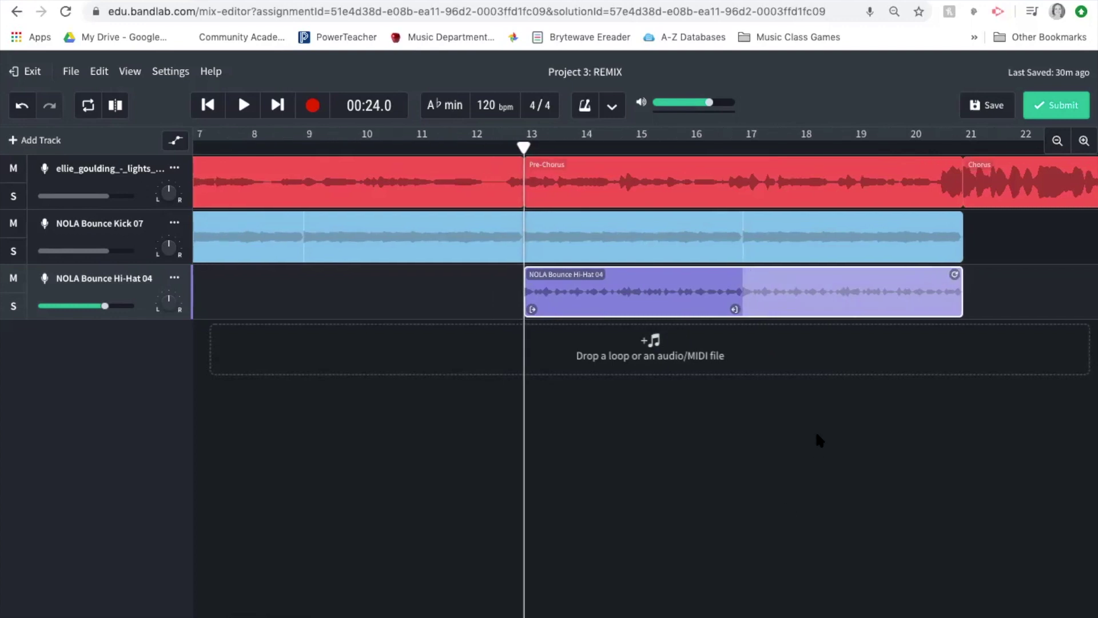
click(441, 144)
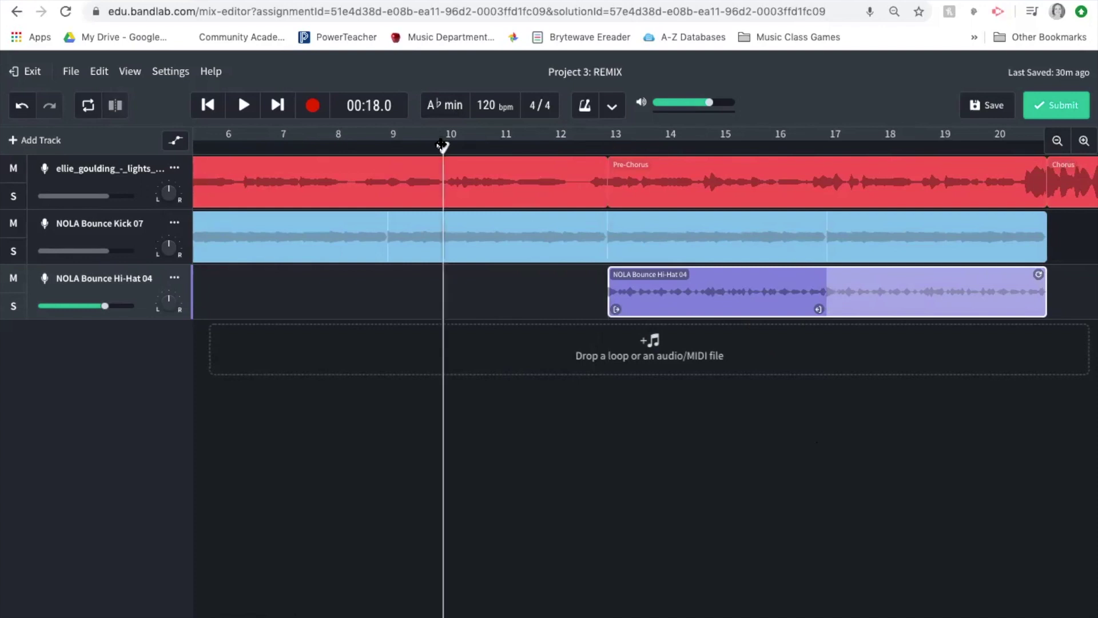
key(space)
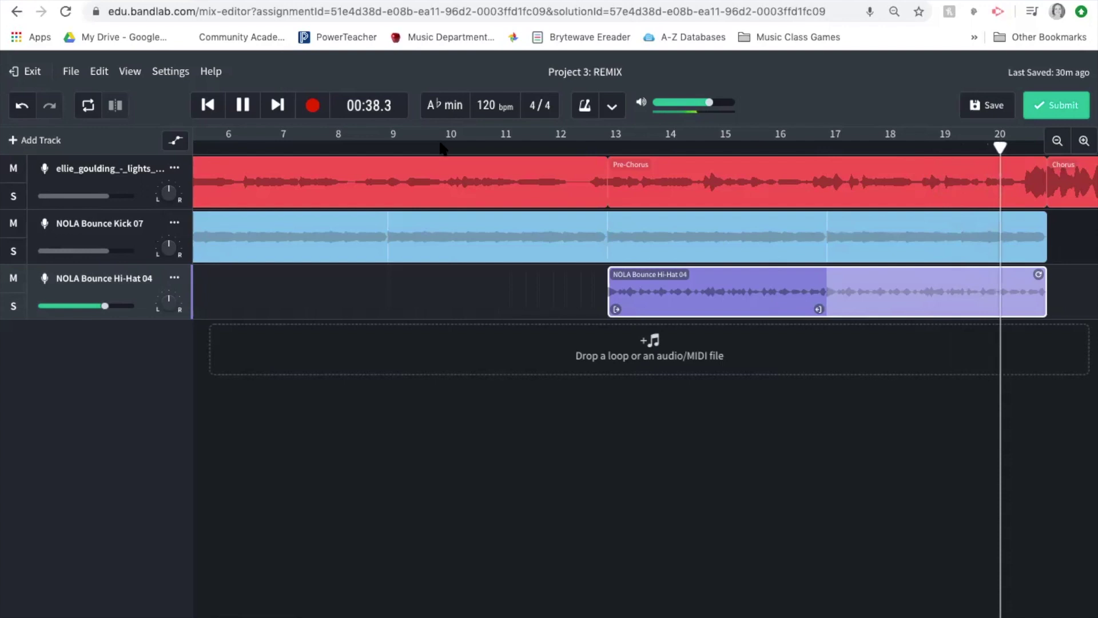
key(space)
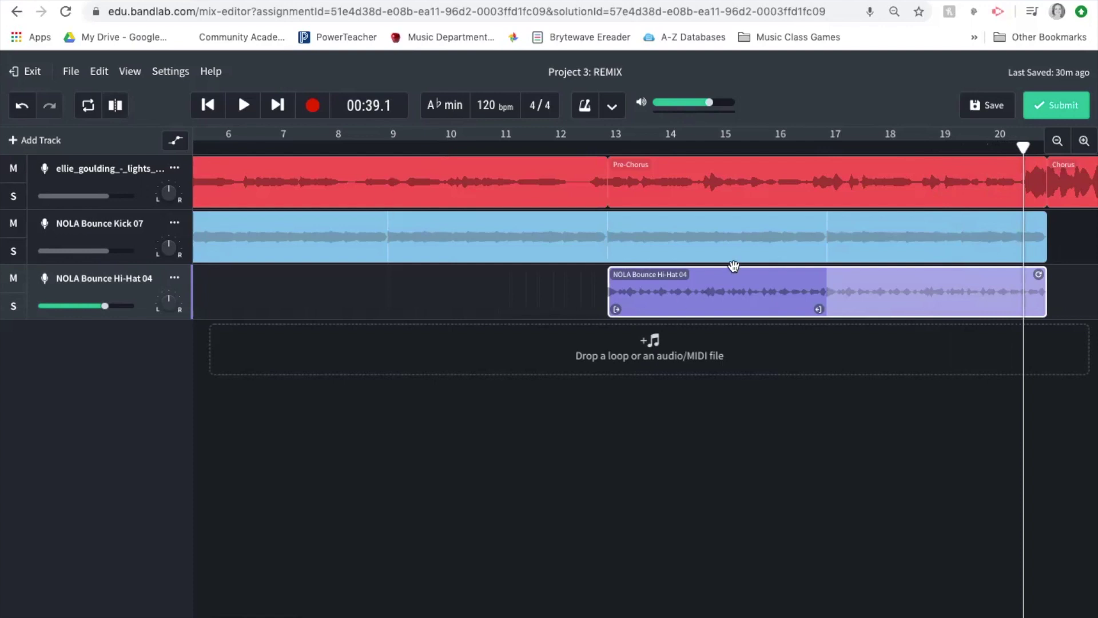
Check the Energy Level: Remix chart for the number of loops the Chorus needs and return to the BandLab project.
scroll(735, 267, right, 5)
scroll(734, 268, right, 5)
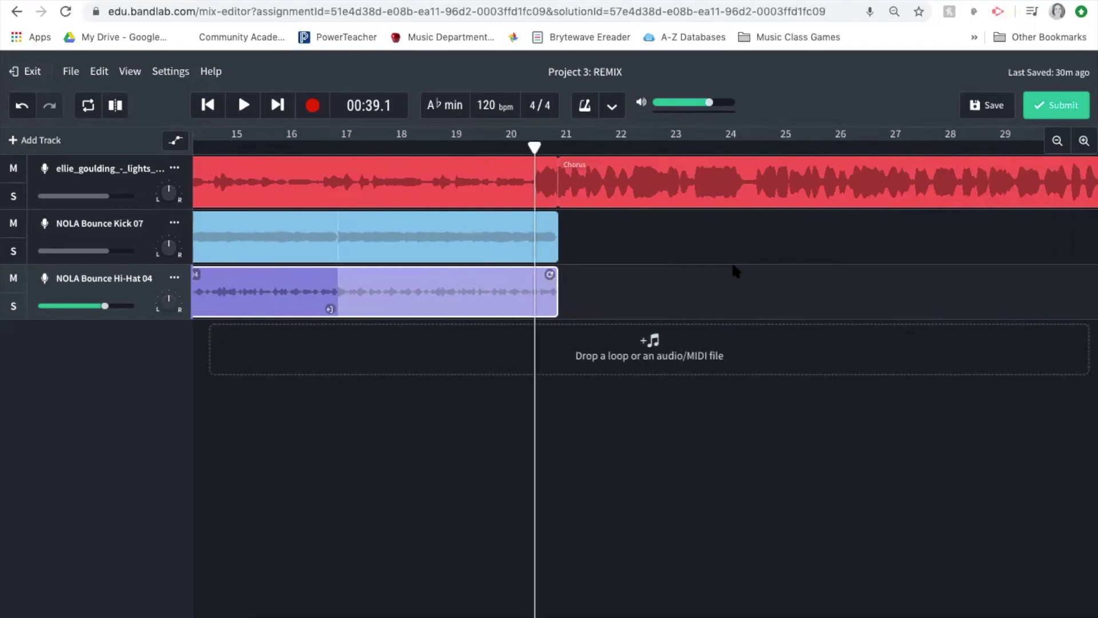
key(ctrl+Up)
click(239, 16)
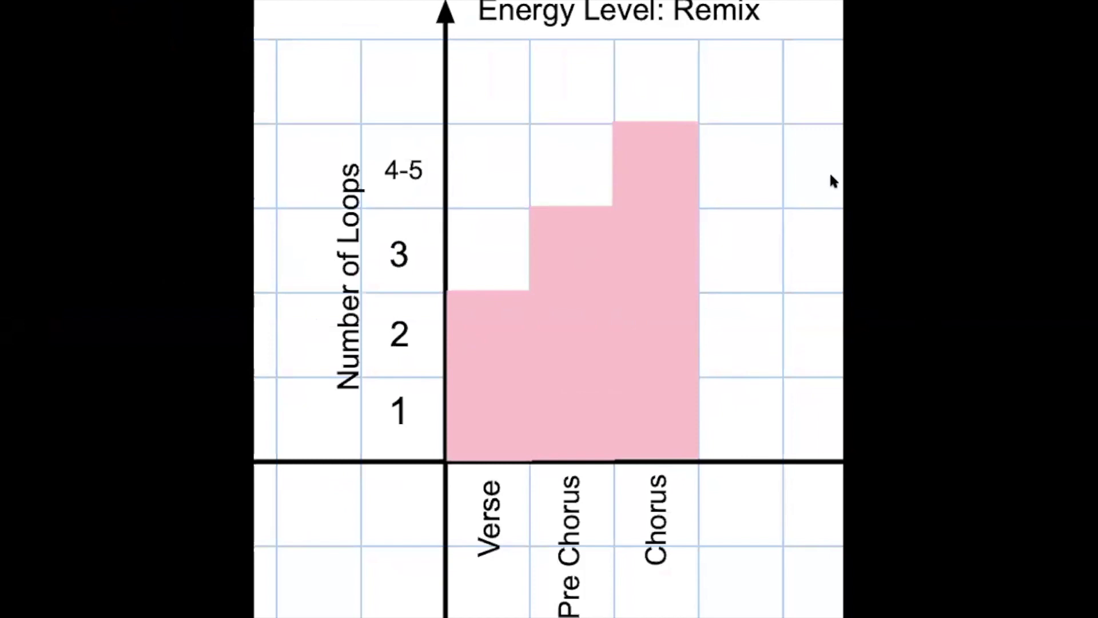
key(ctrl+Up)
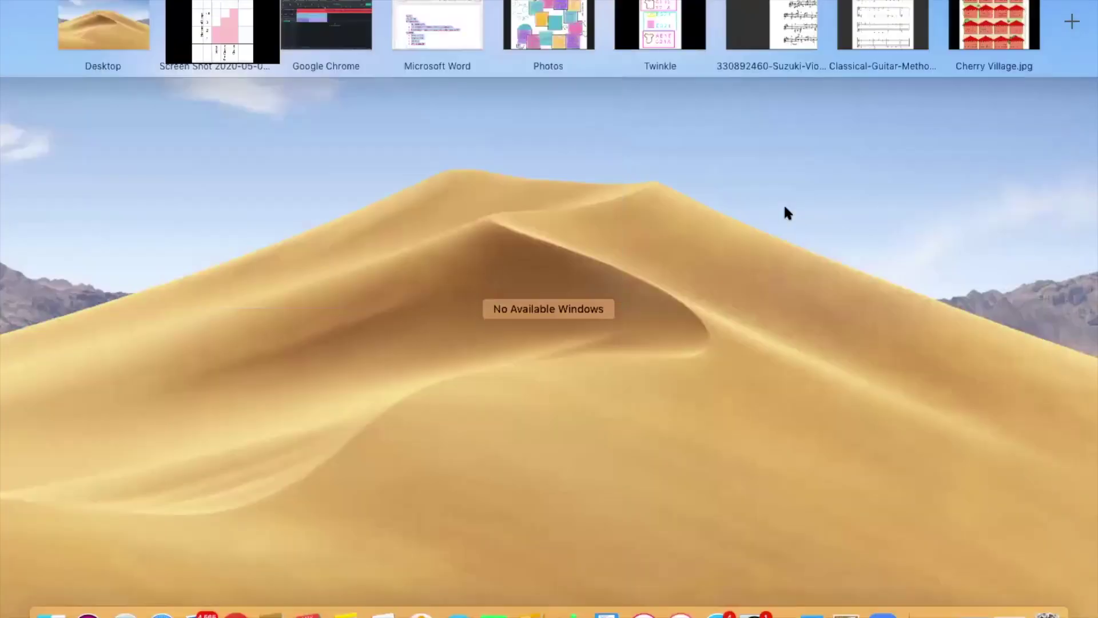
click(318, 41)
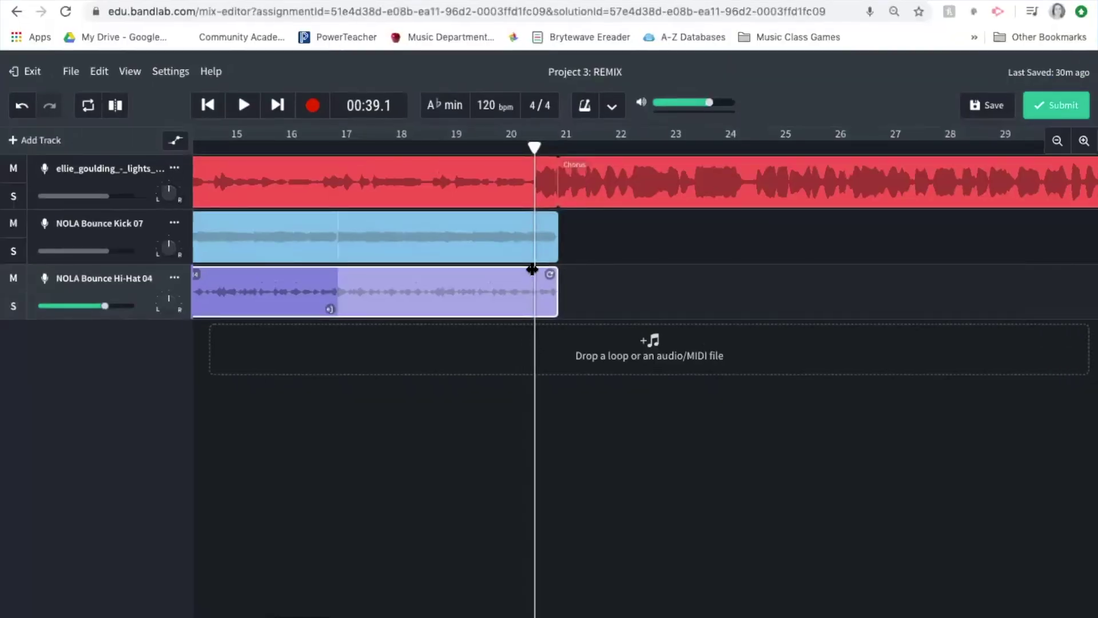
Extend the NOLA Bounce Hi-Hat 04 loop through the Chorus so it ends where Verse 2 begins.
scroll(544, 286, right, 5)
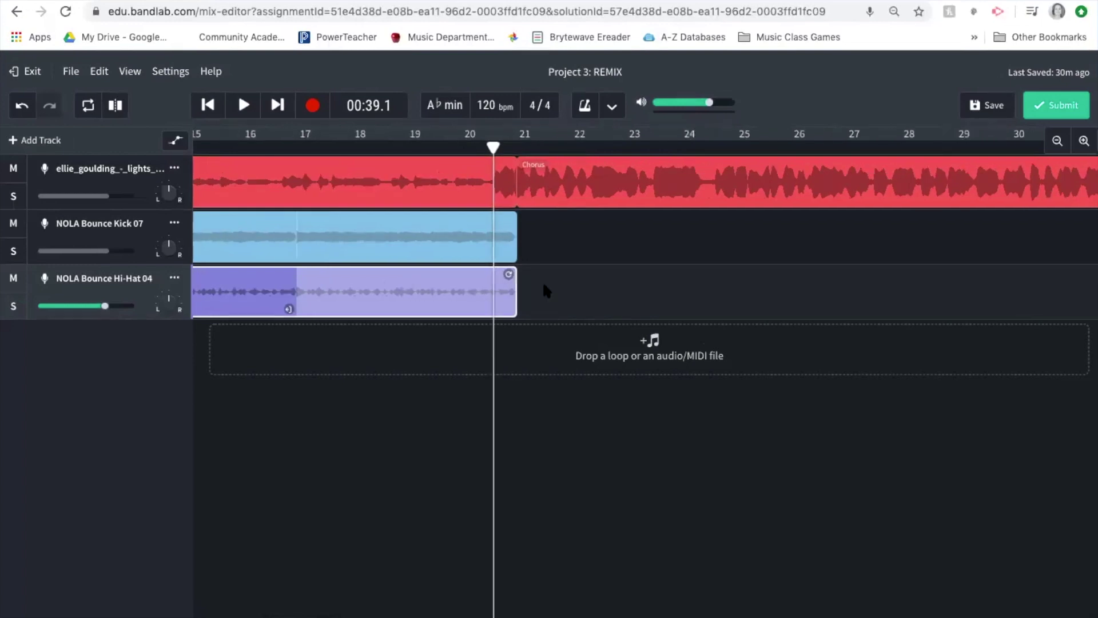
drag(299, 273, 544, 298)
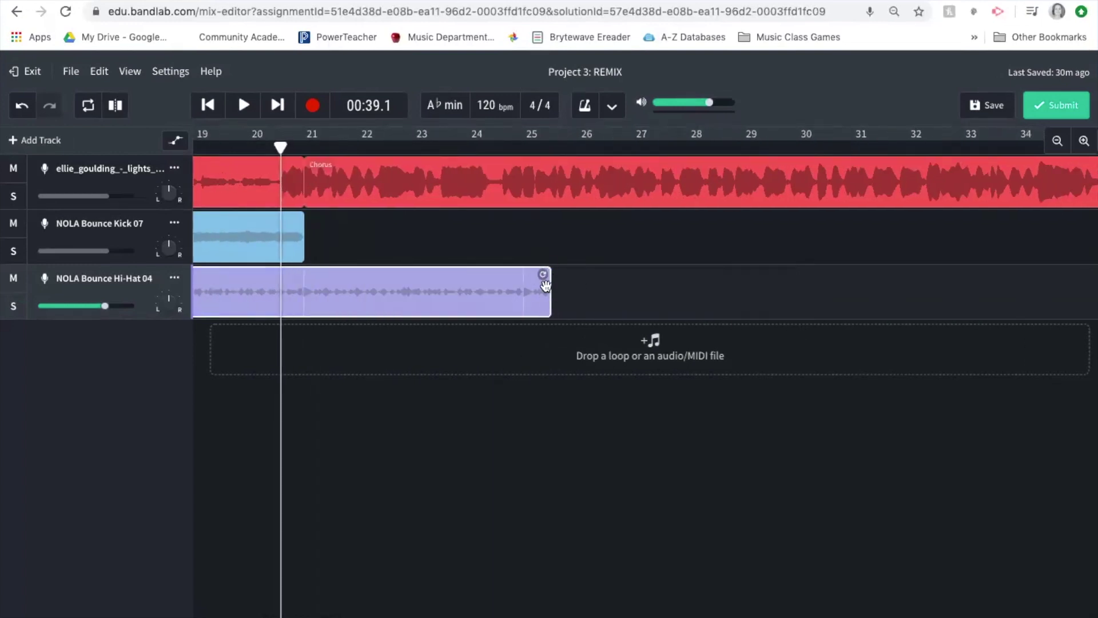
drag(541, 274, 922, 322)
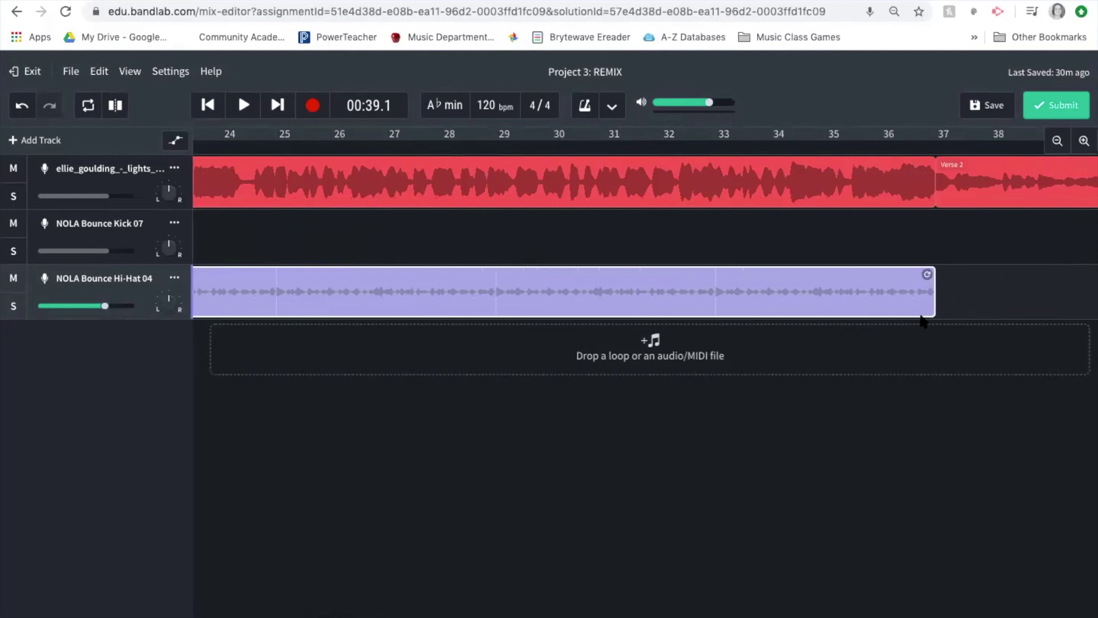
Preview NOLA Bounce Beats 01 and place it on the kick track at the start of the Chorus.
scroll(921, 322, left, 6)
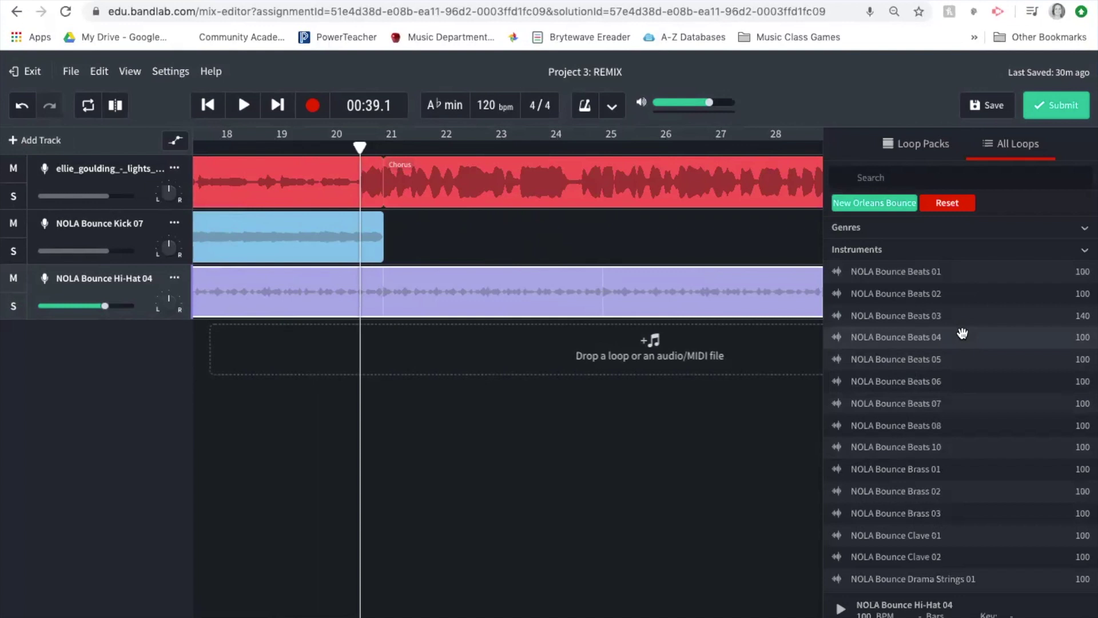
click(941, 276)
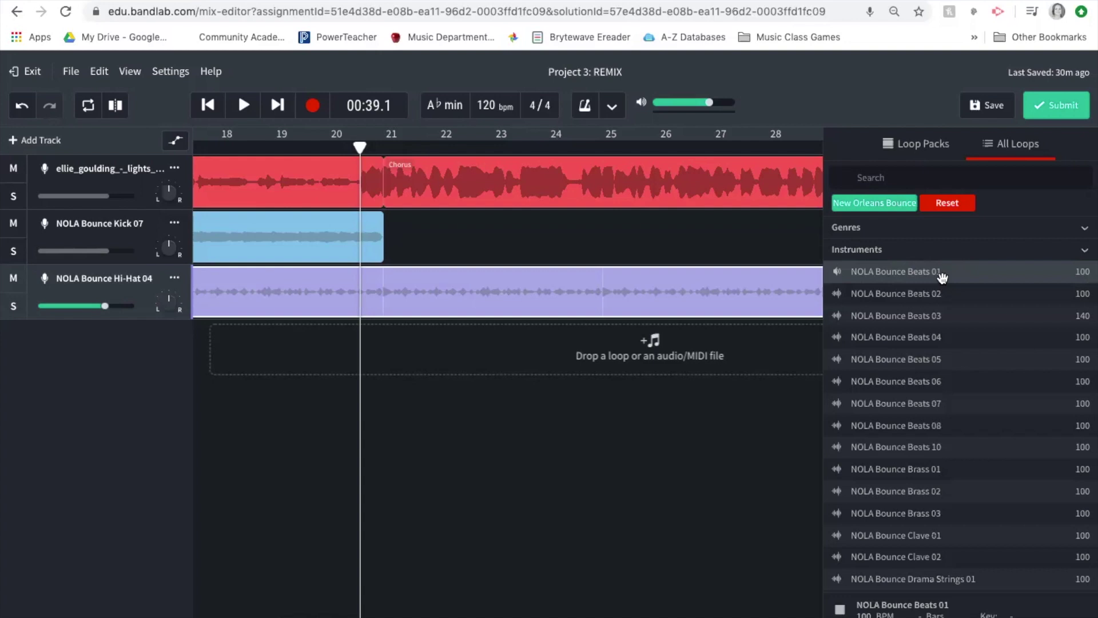
click(942, 278)
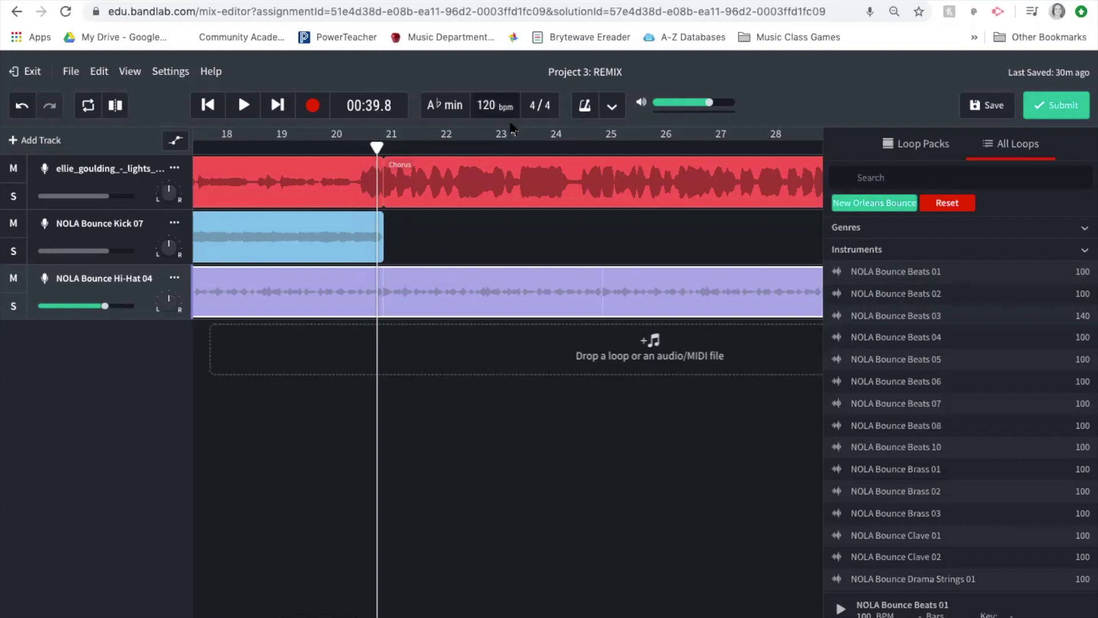
drag(950, 275, 390, 250)
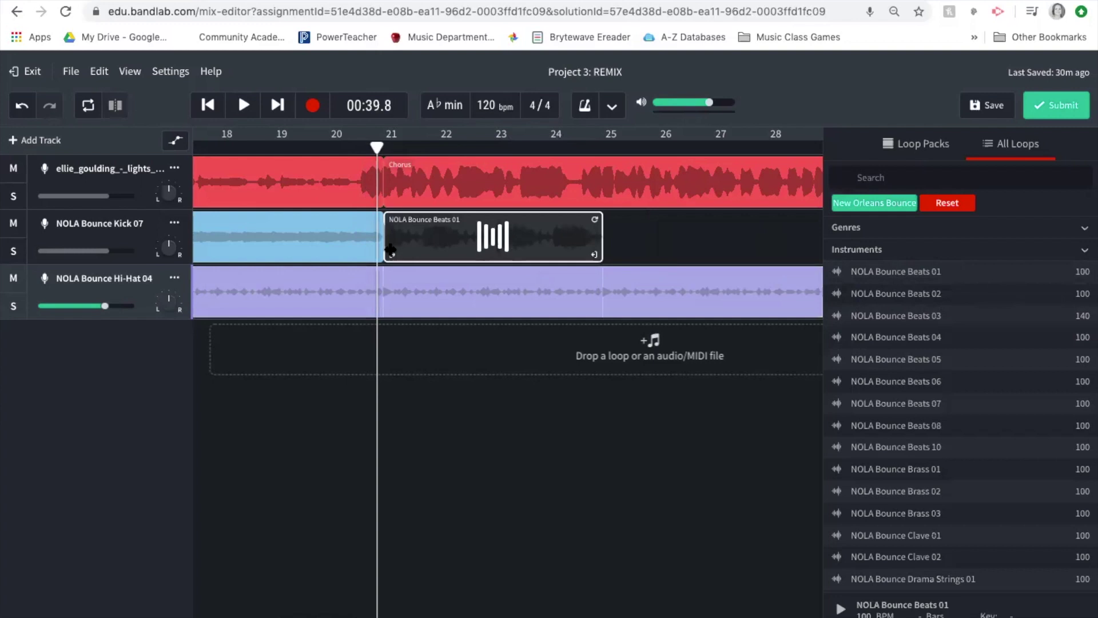
Extend the NOLA Bounce Beats 01 loop so it repeats to the end of the Chorus, hiding the loop browser.
drag(599, 218, 926, 261)
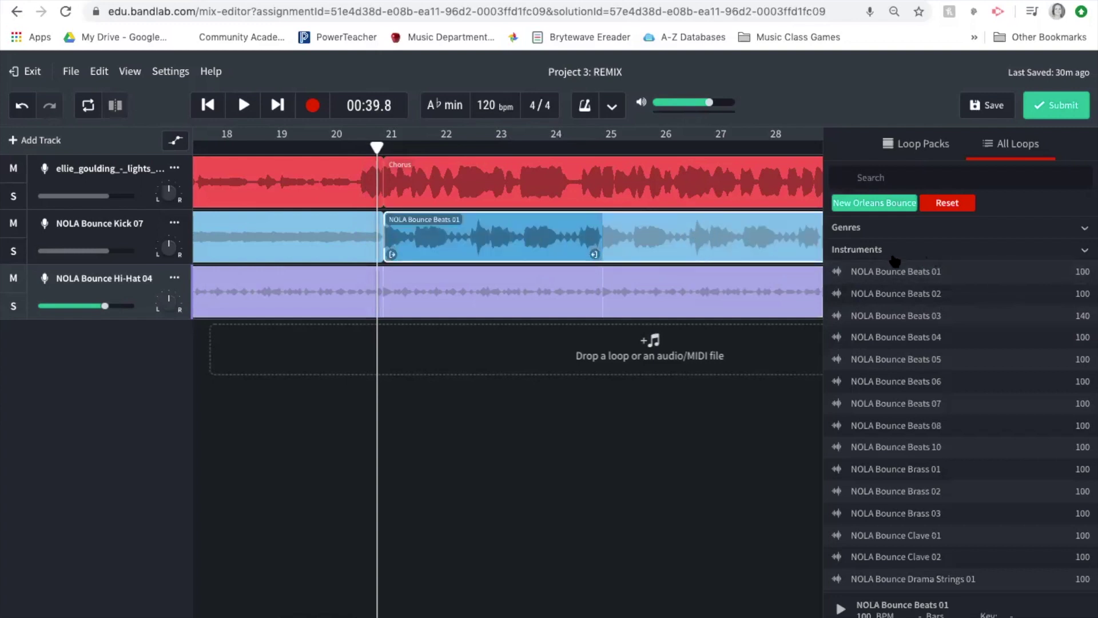
key(l)
scroll(797, 323, right, 10)
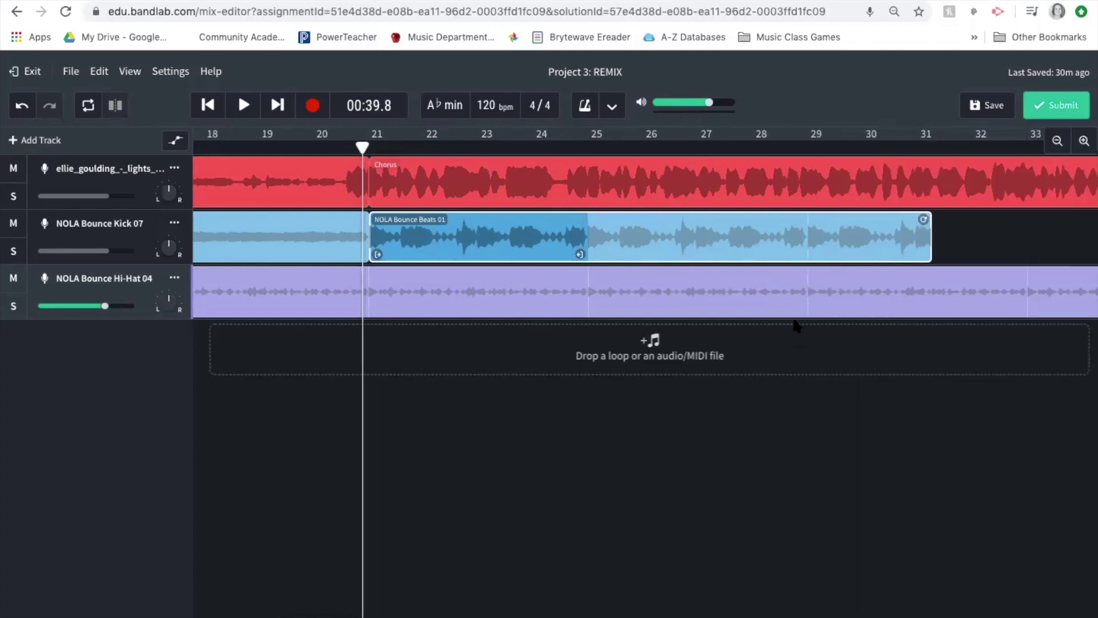
drag(421, 218, 738, 218)
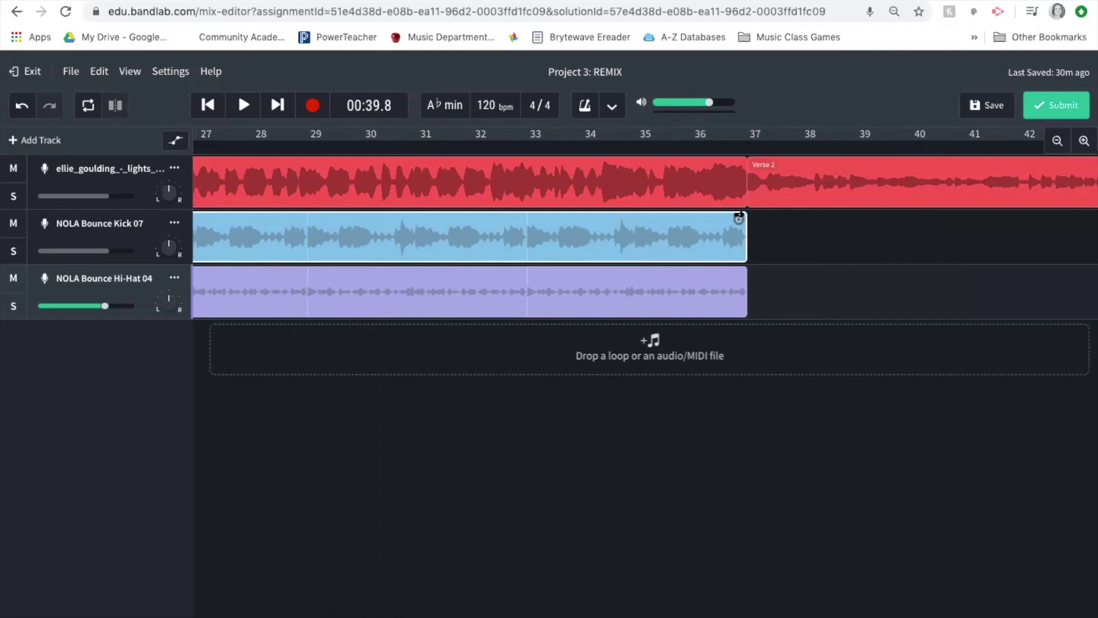
Play the project from 00:33.4 in the Pre-Chorus into the Chorus to hear the beats loop enter.
scroll(542, 383, left, 15)
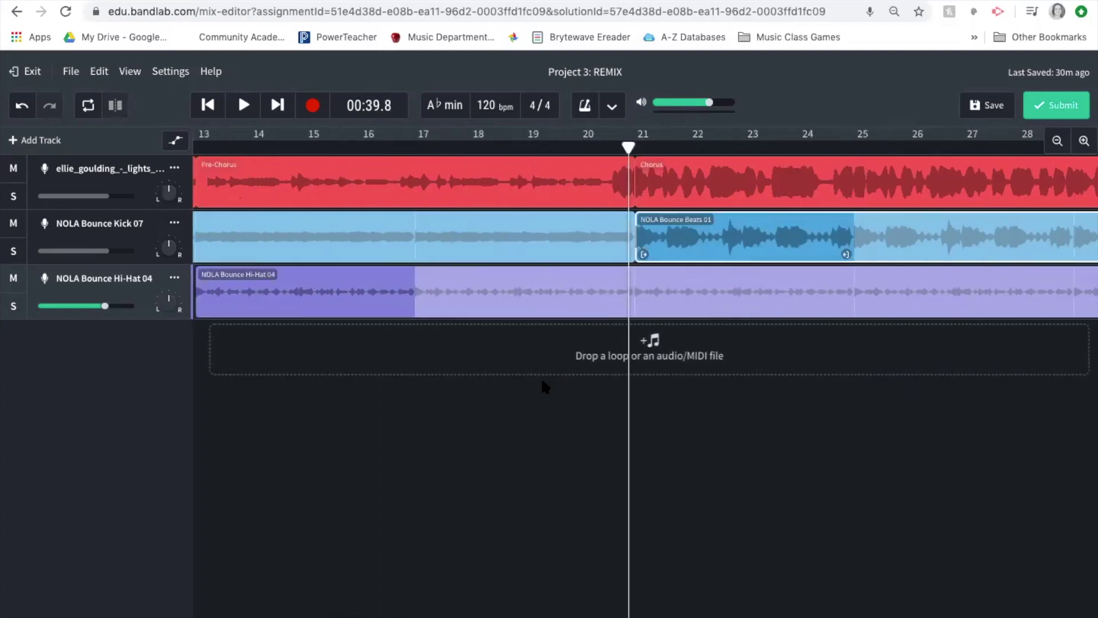
click(453, 150)
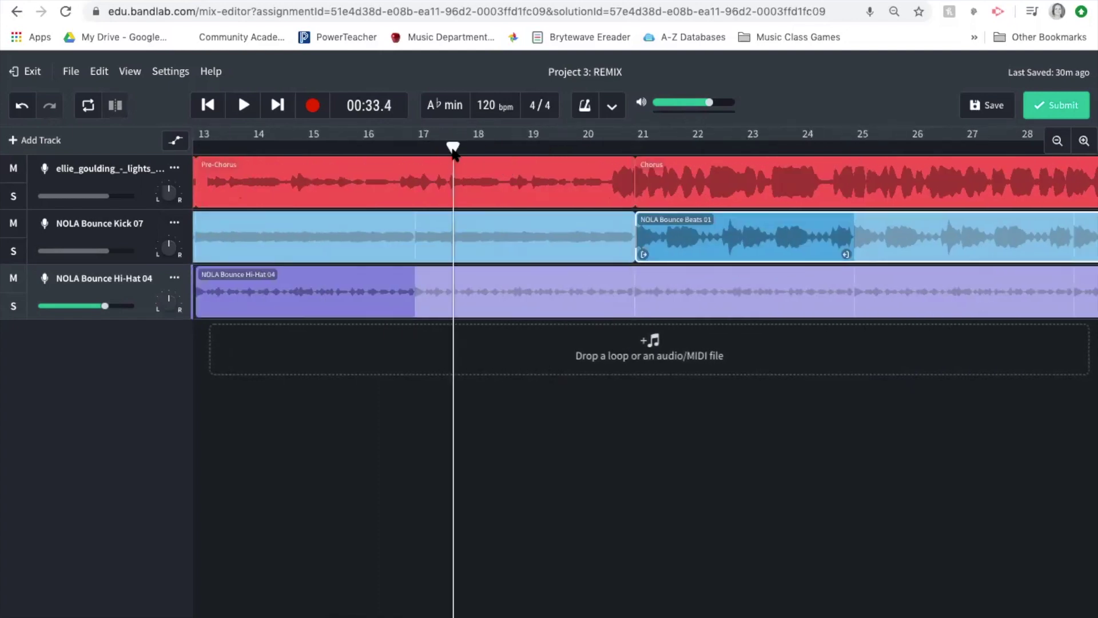
key(space)
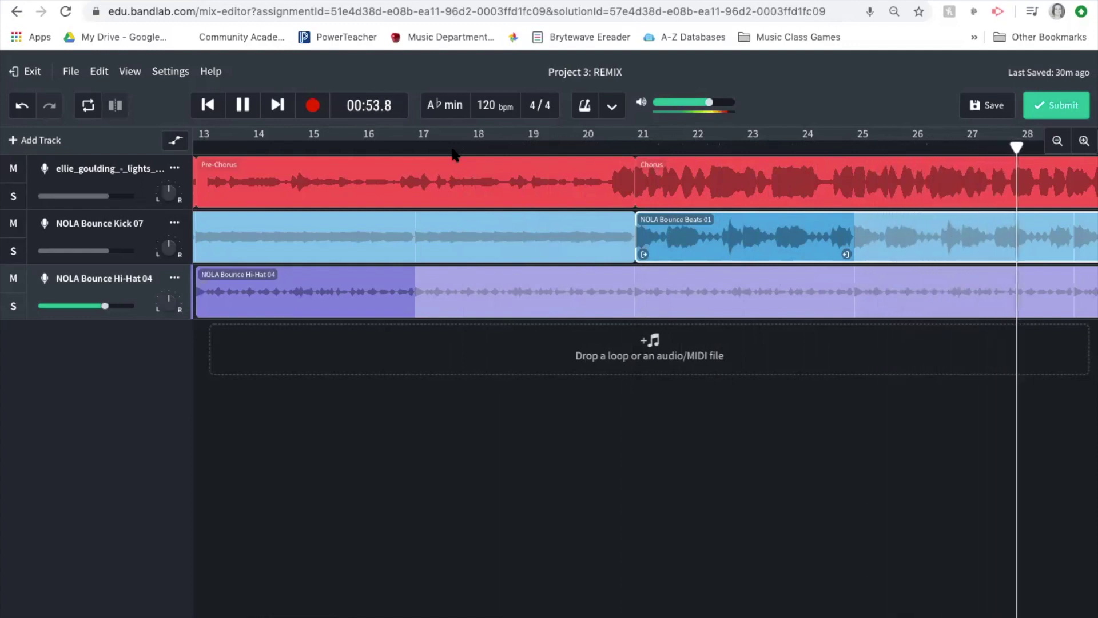
key(space)
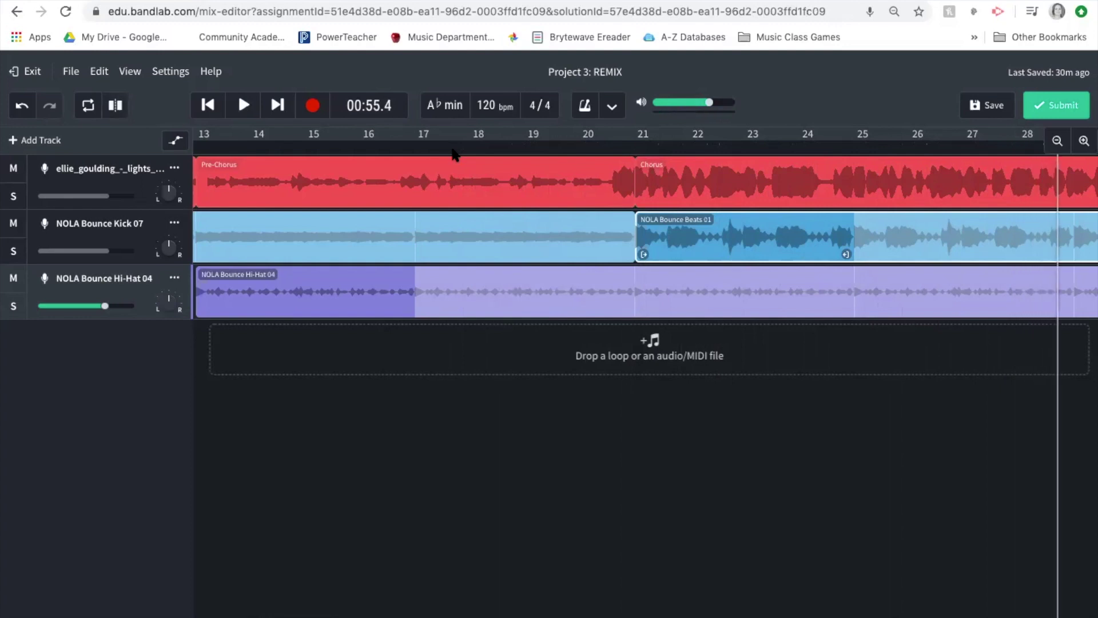
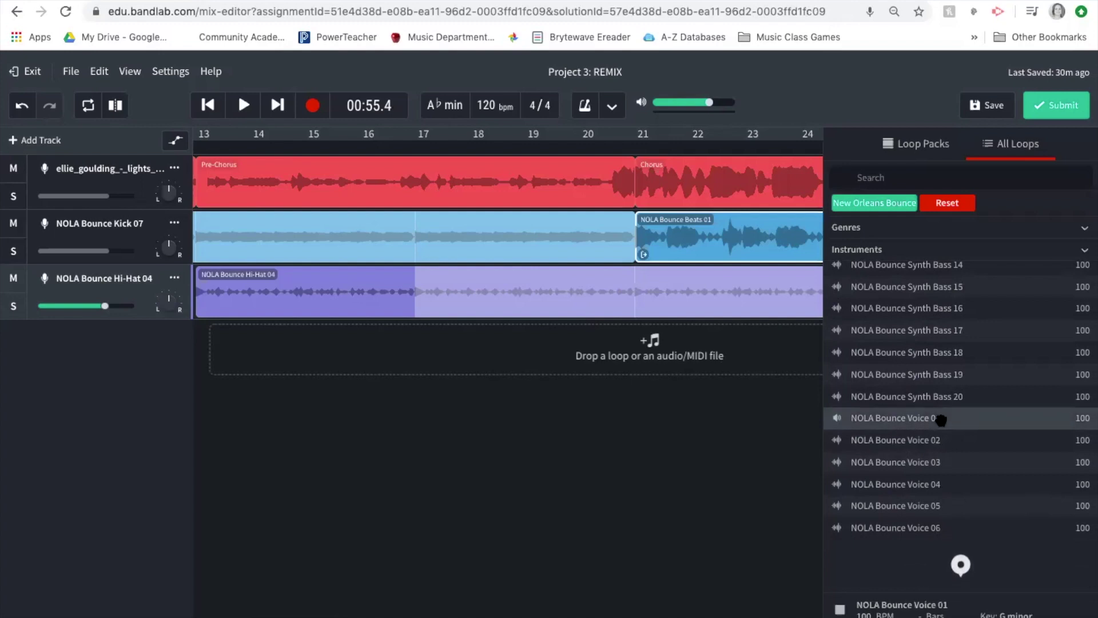
Preview the NOLA Bounce Voice 01 and Voice 05 loops.
click(941, 420)
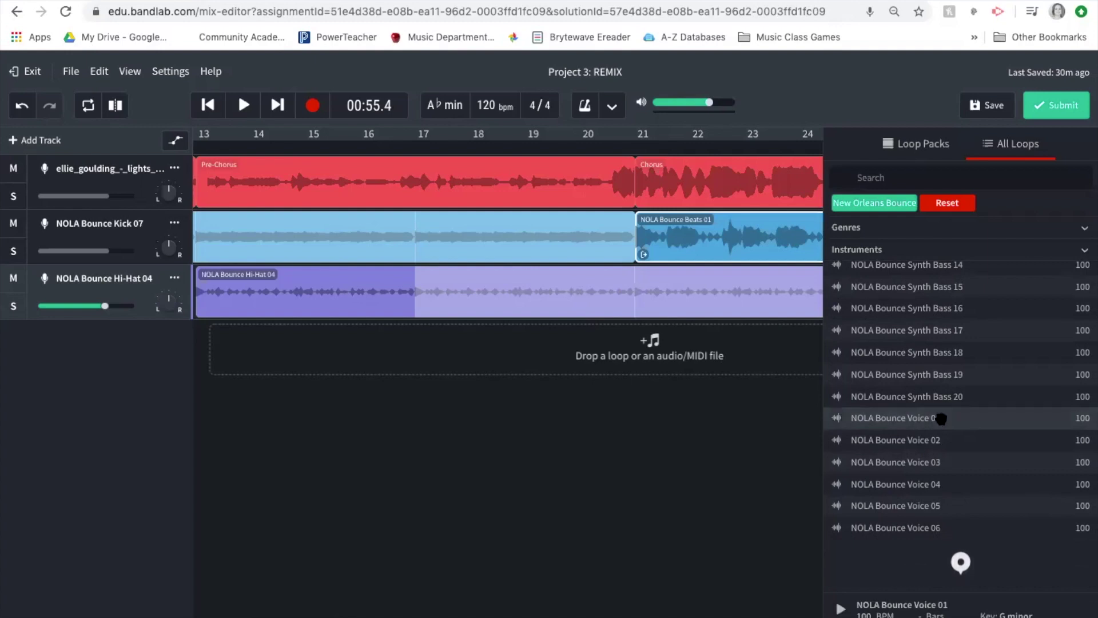
click(946, 507)
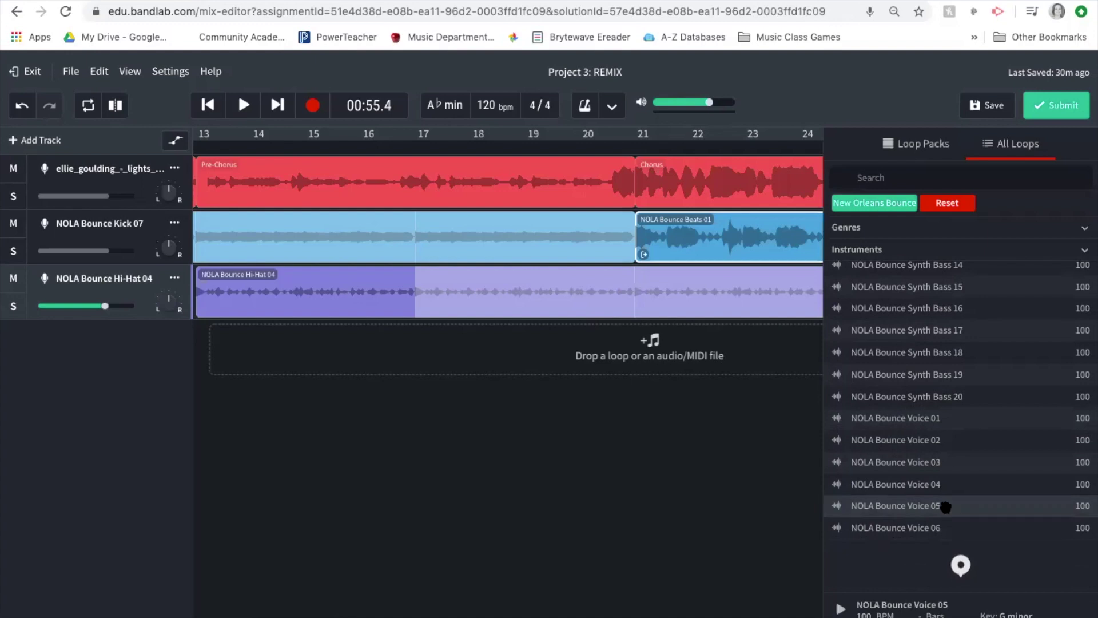
scroll(973, 338, up, 2)
scroll(995, 338, up, 1)
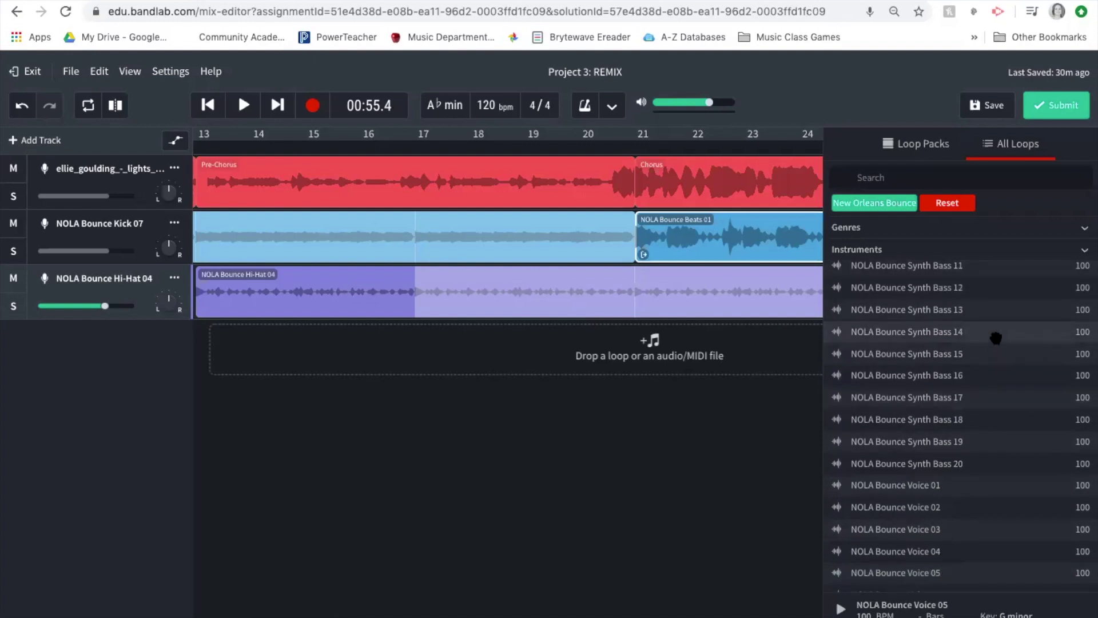
scroll(974, 320, up, 10)
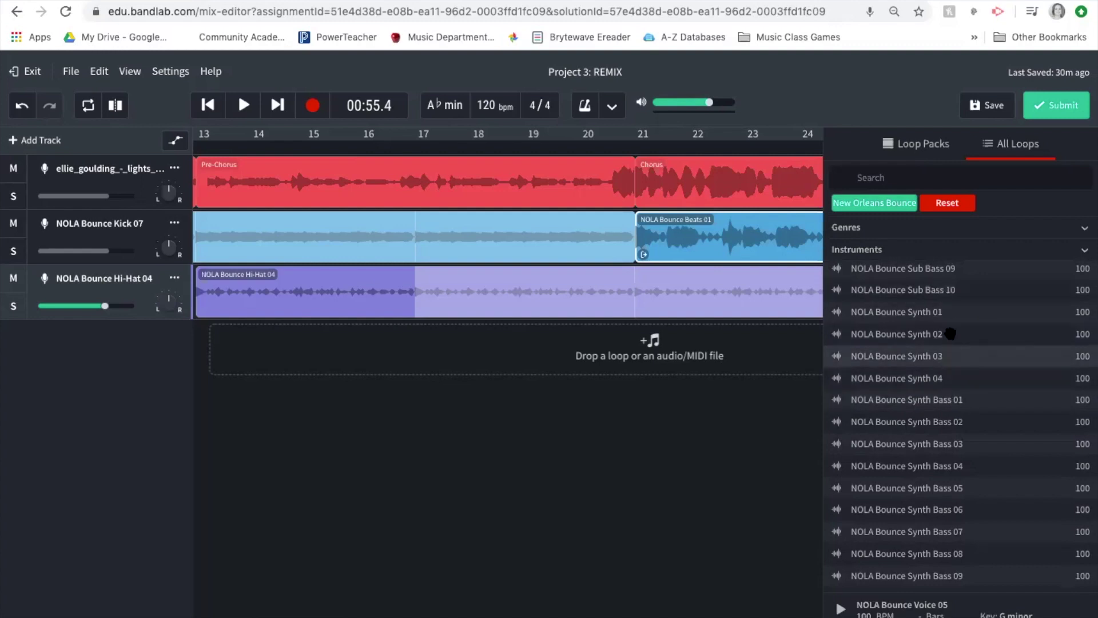
Preview NOLA Bounce Synth 01 through 04 and add Synth 02 on a new track near the start of the Chorus.
click(944, 318)
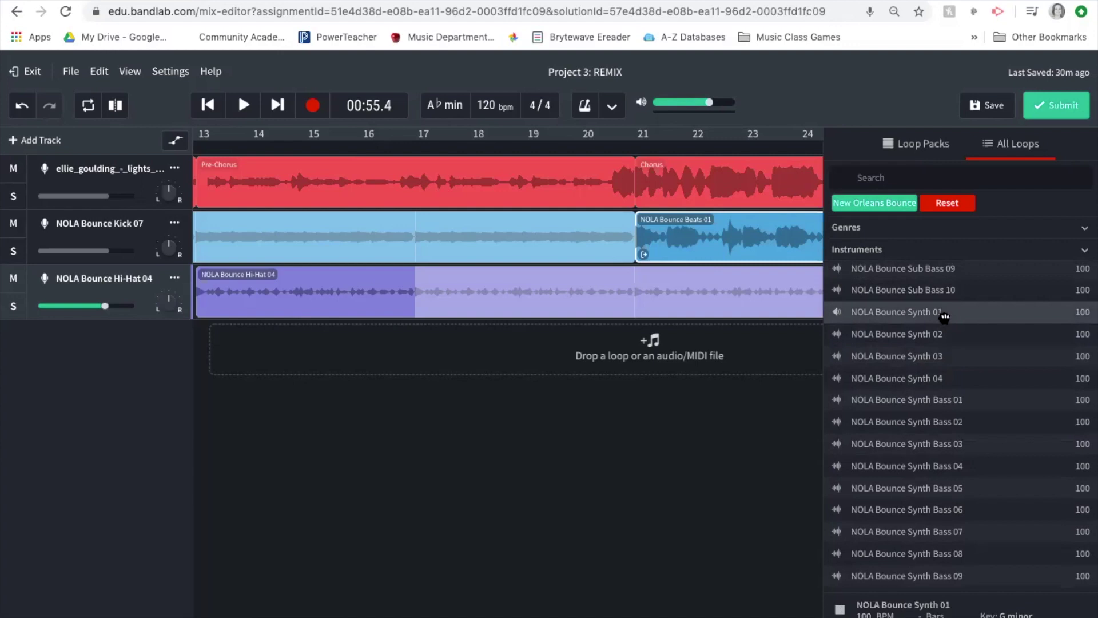
click(944, 318)
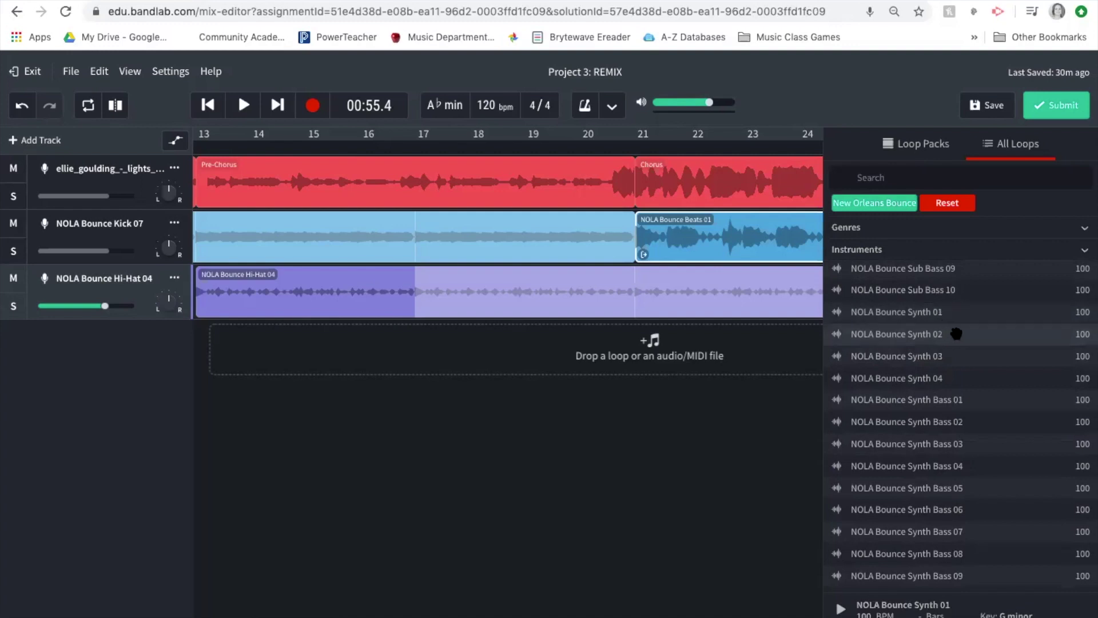
click(957, 335)
click(947, 357)
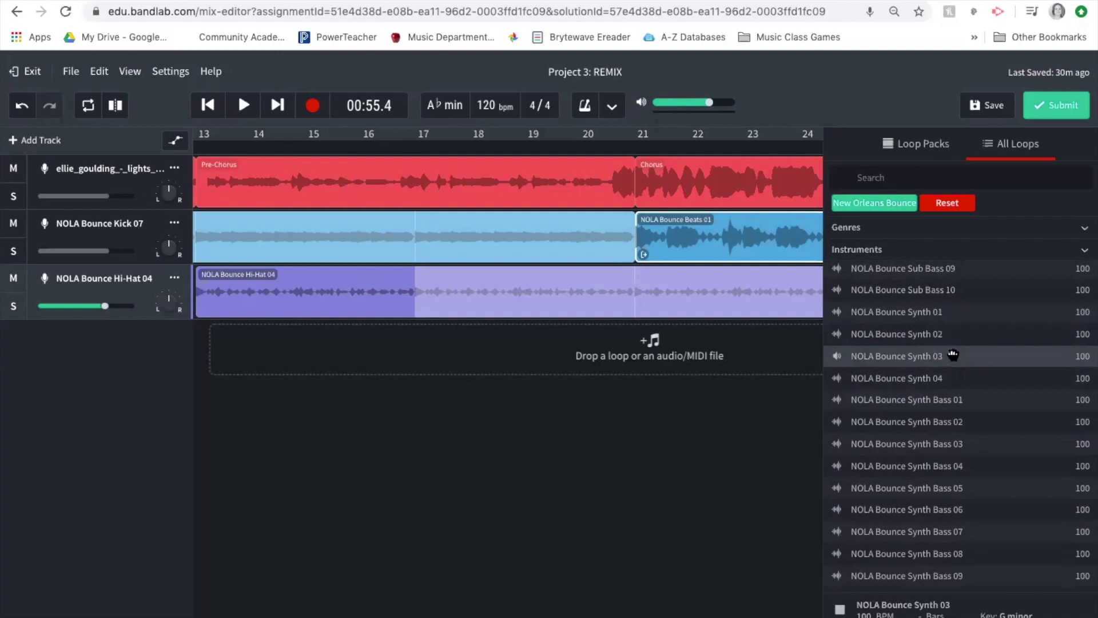
click(941, 378)
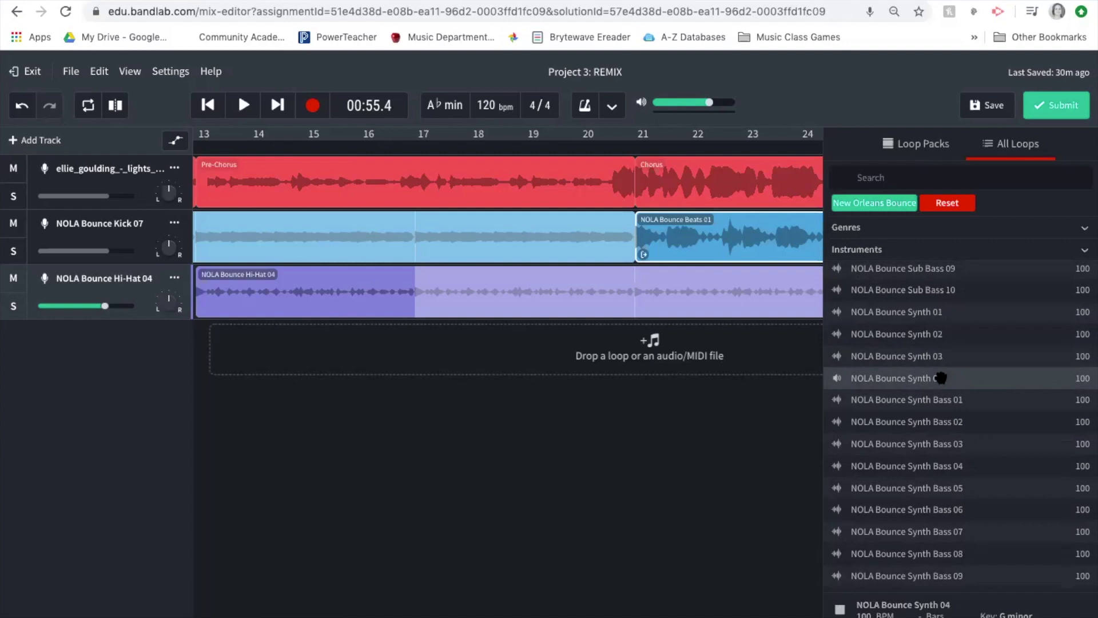
click(941, 378)
drag(944, 333, 638, 343)
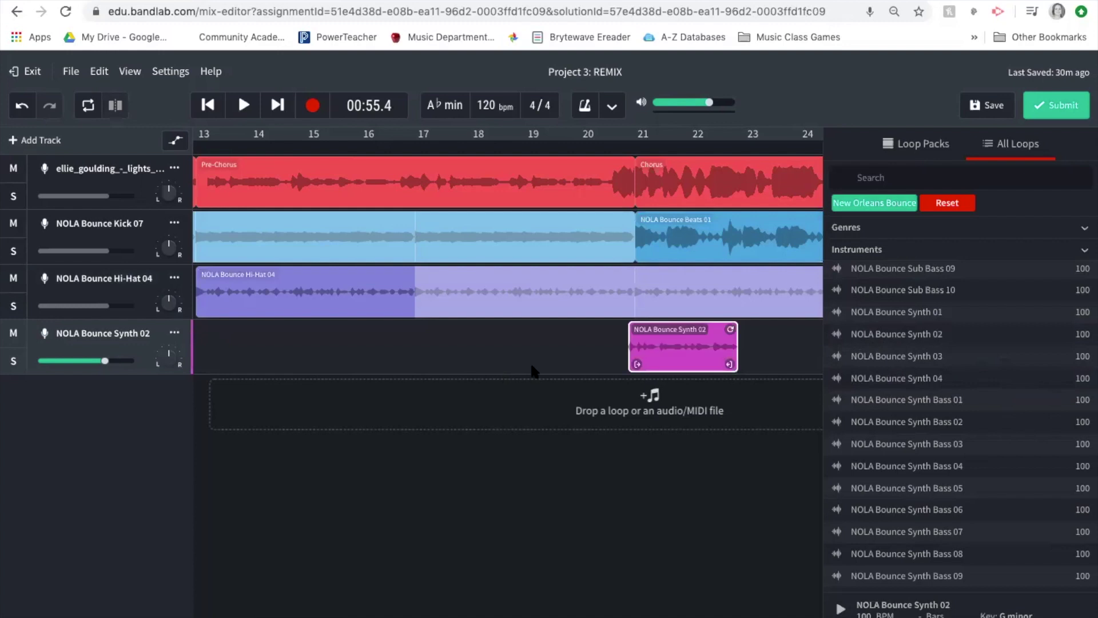
Align the NOLA Bounce Synth 02 loop with the start of the Chorus at bar 21 and repeat it to the Chorus's end.
scroll(715, 358, right, 3)
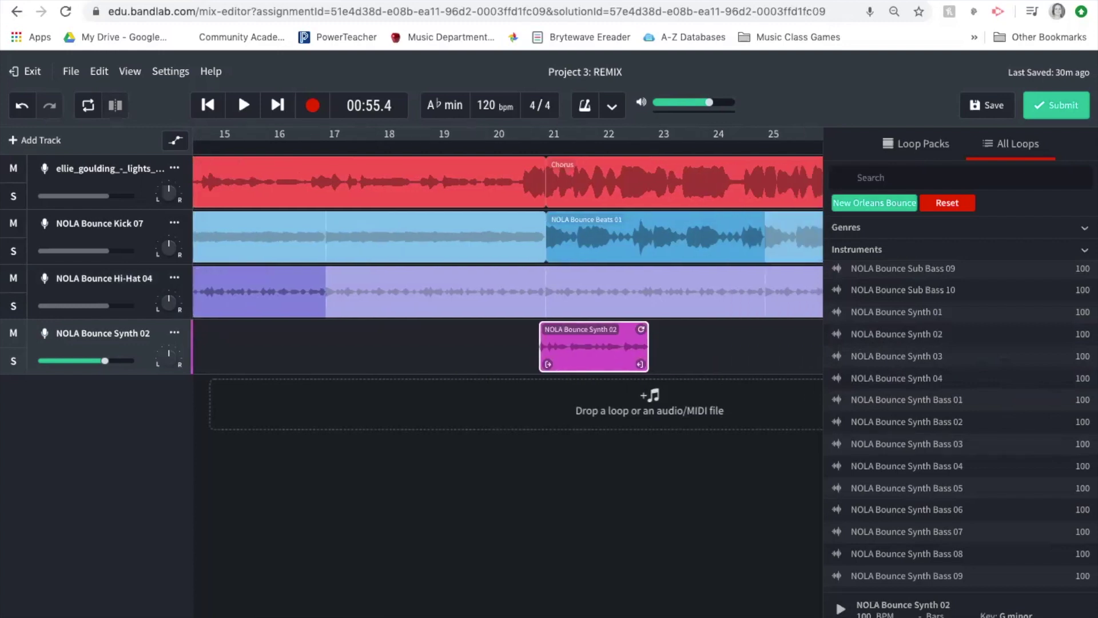
click(1084, 140)
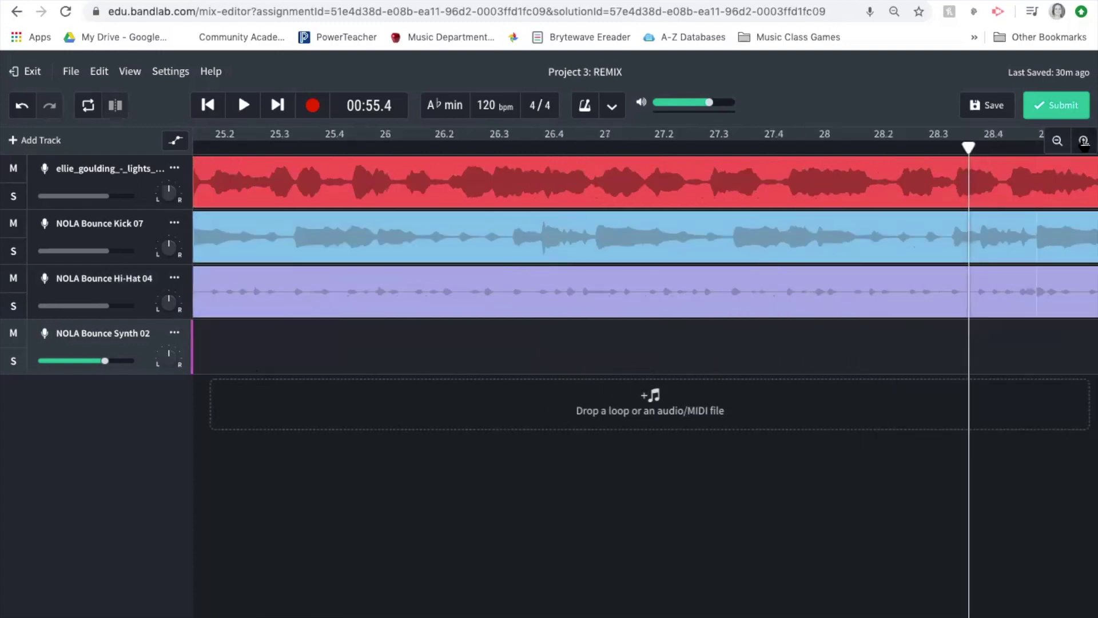
click(1084, 141)
scroll(576, 297, left, 10)
scroll(575, 298, left, 5)
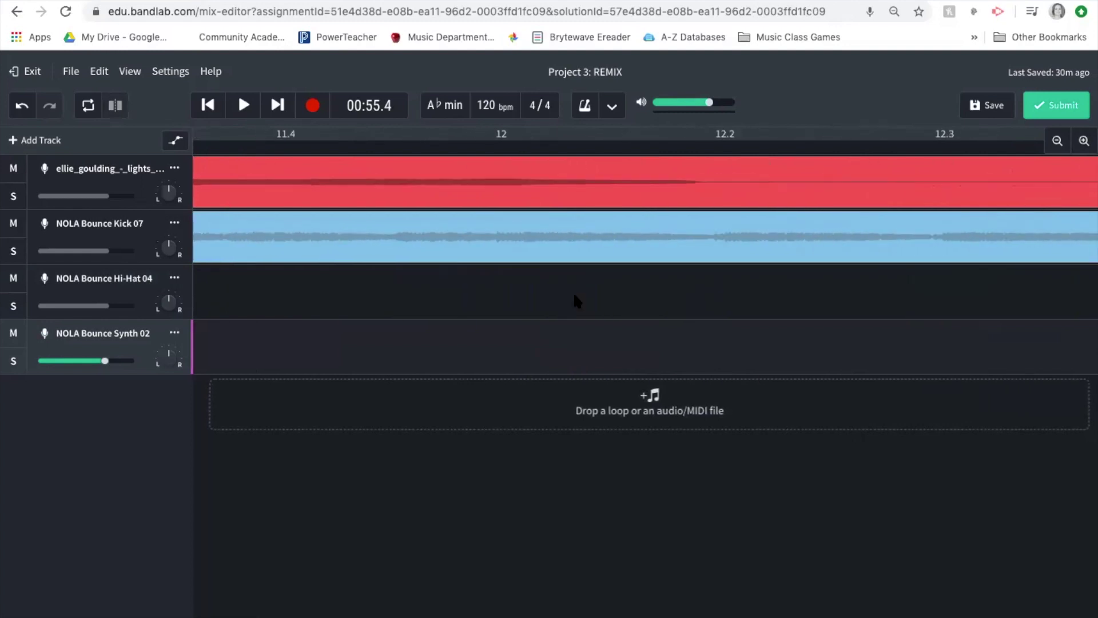
scroll(574, 298, right, 12)
scroll(575, 296, right, 15)
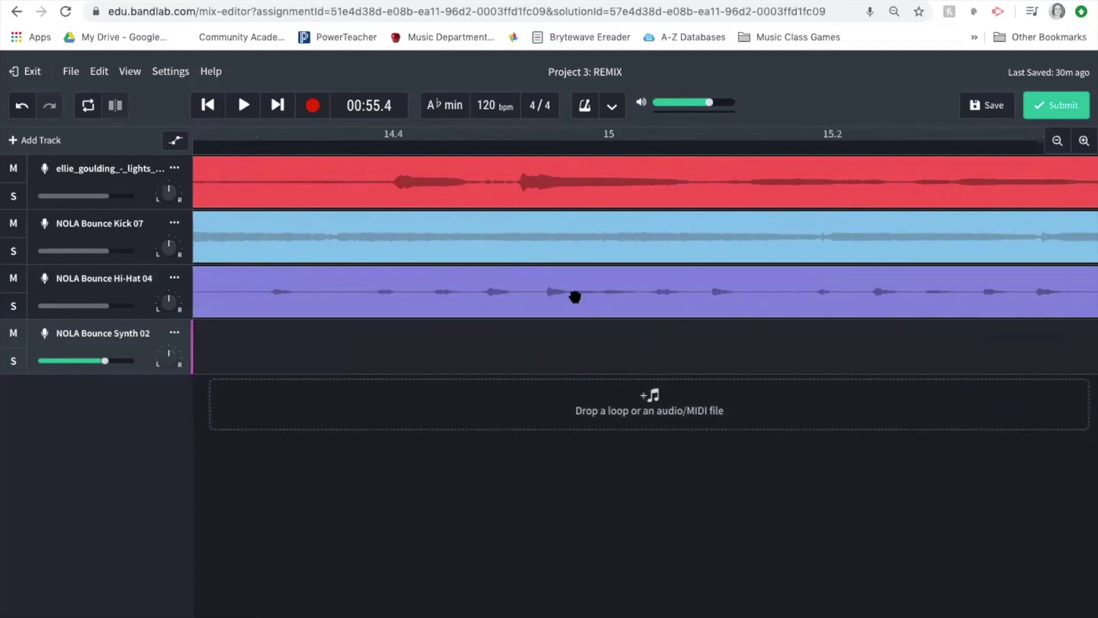
scroll(574, 296, right, 20)
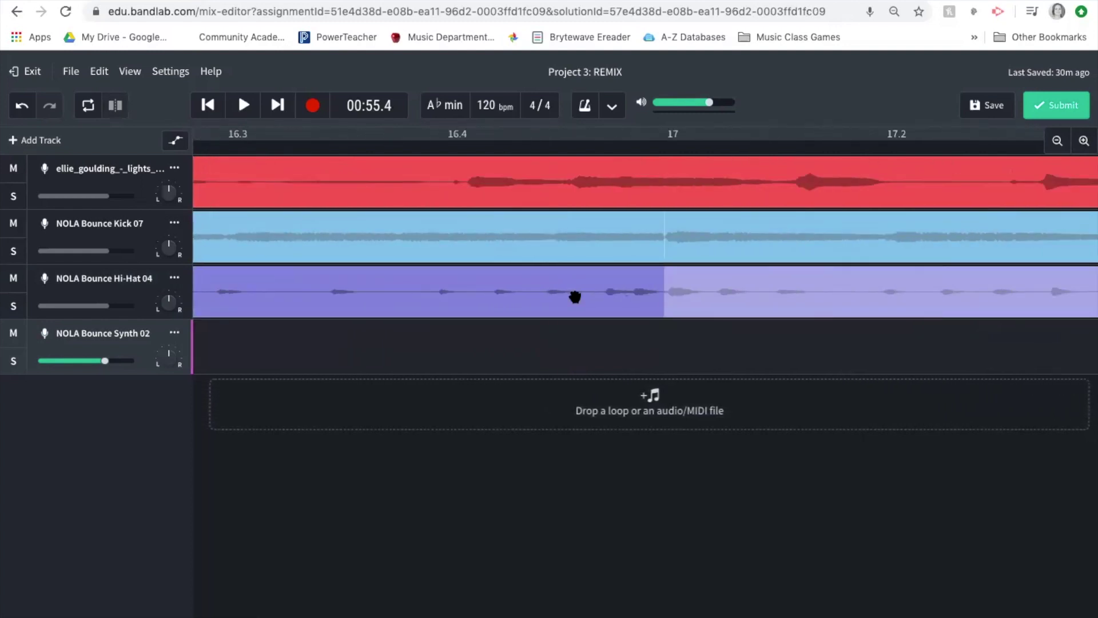
scroll(574, 297, right, 20)
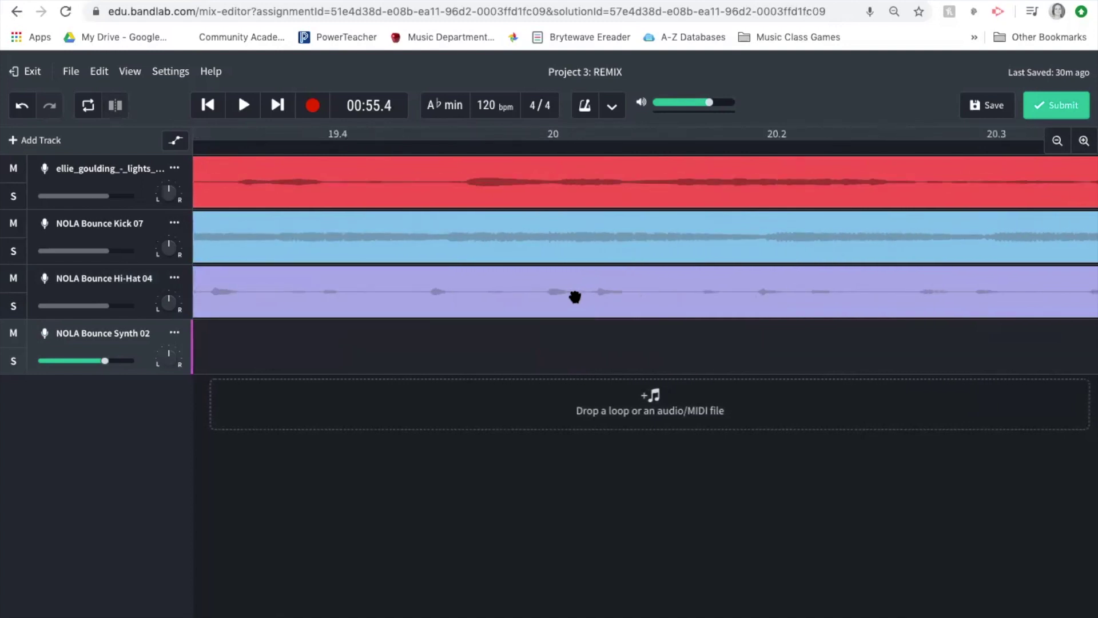
scroll(575, 296, left, 10)
scroll(574, 297, left, 1)
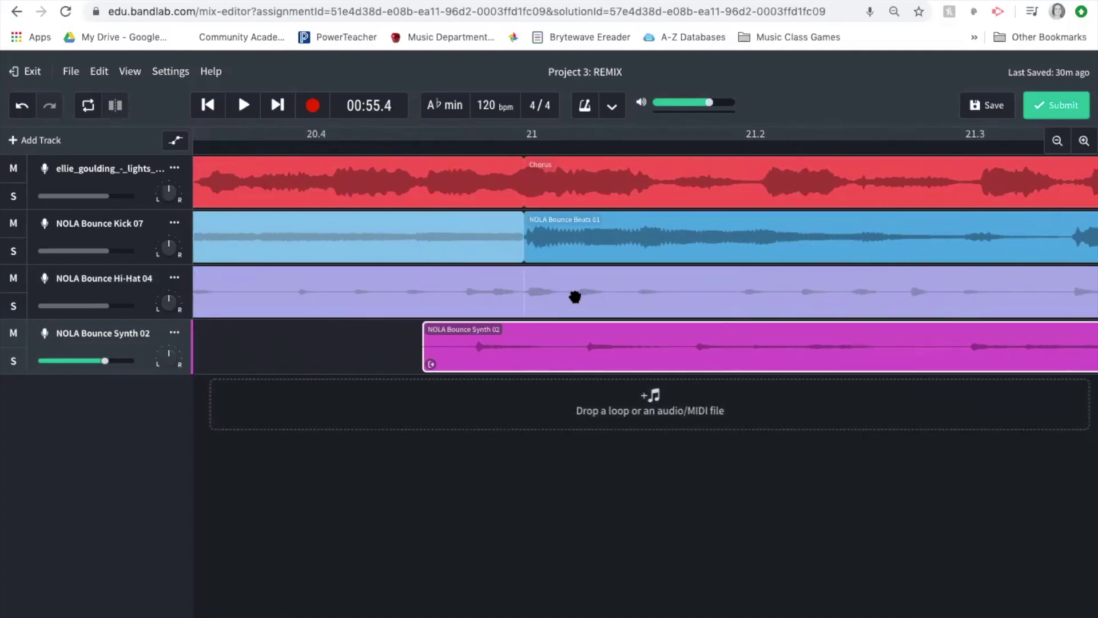
click(523, 148)
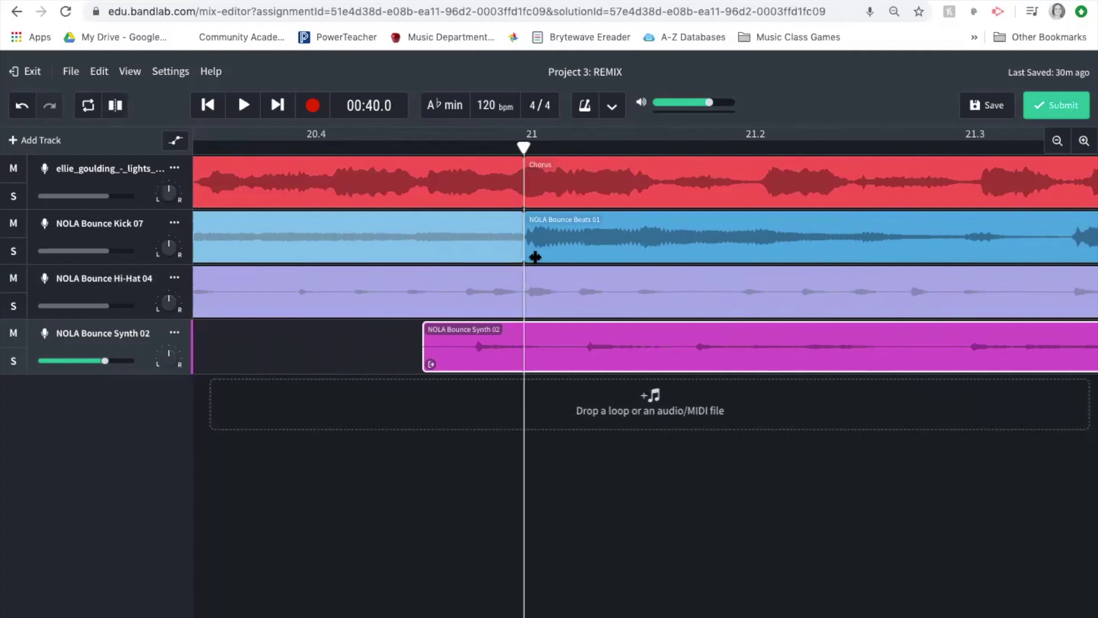
drag(446, 356, 547, 345)
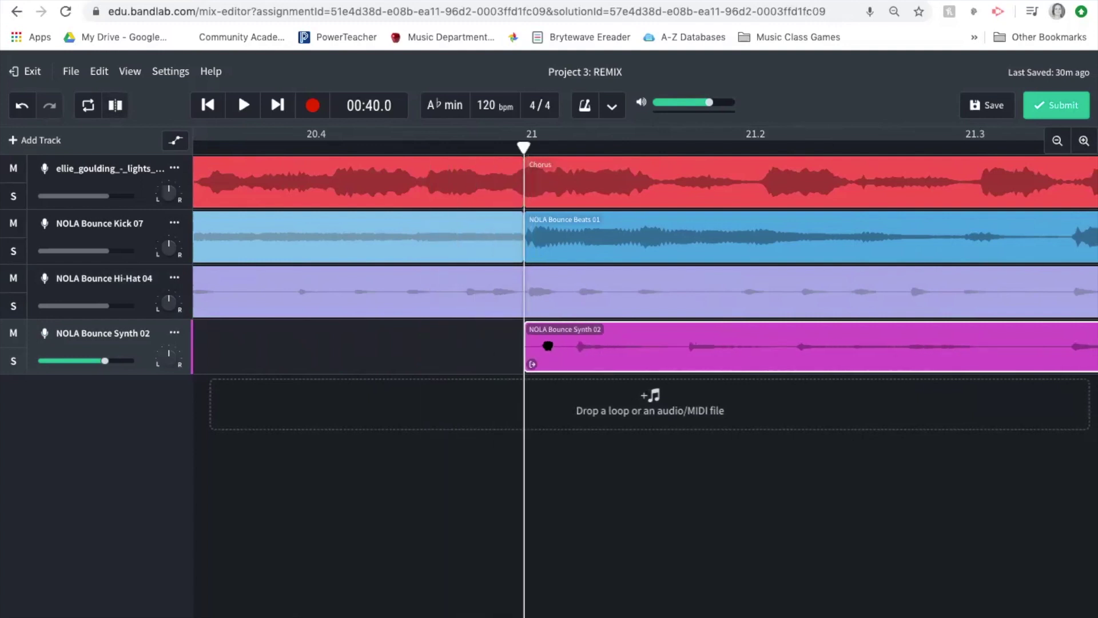
click(648, 422)
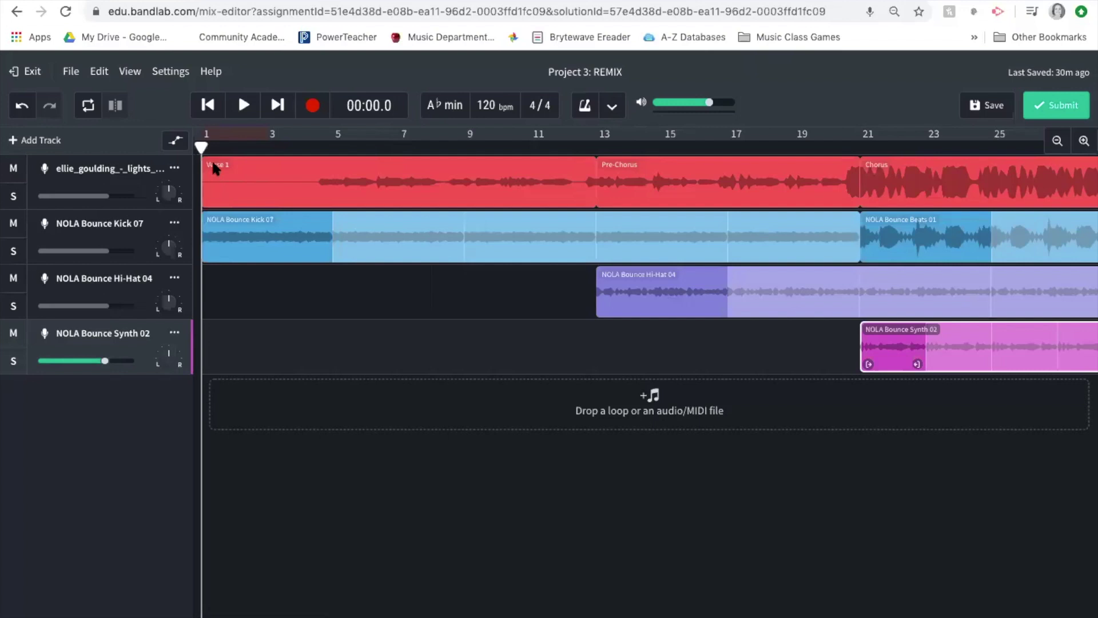
Play from the start through the Chorus while balancing volumes: vocals slightly lower, NOLA Bounce Kick 07 slightly higher, Hi-Hat 04 at -2.0 dB.
click(238, 109)
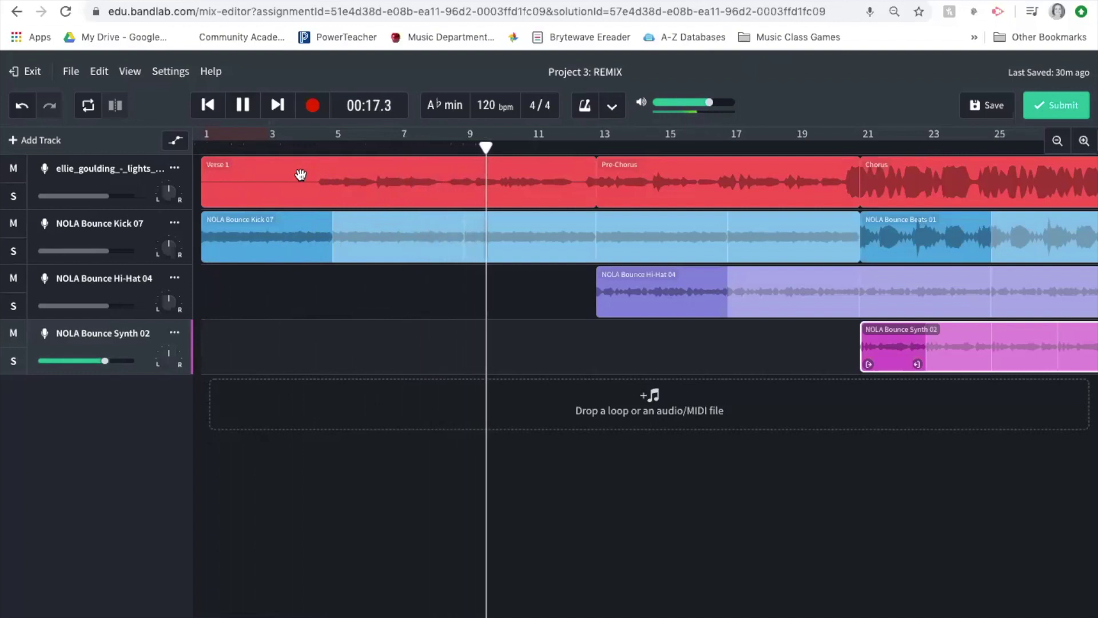
click(142, 182)
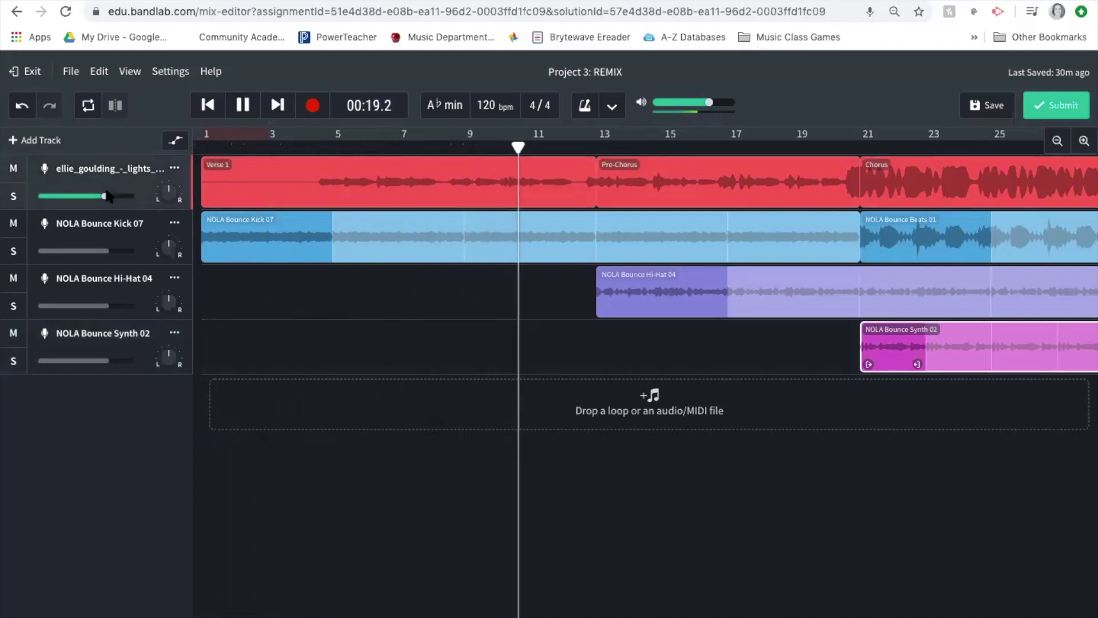
drag(107, 200, 96, 200)
click(109, 252)
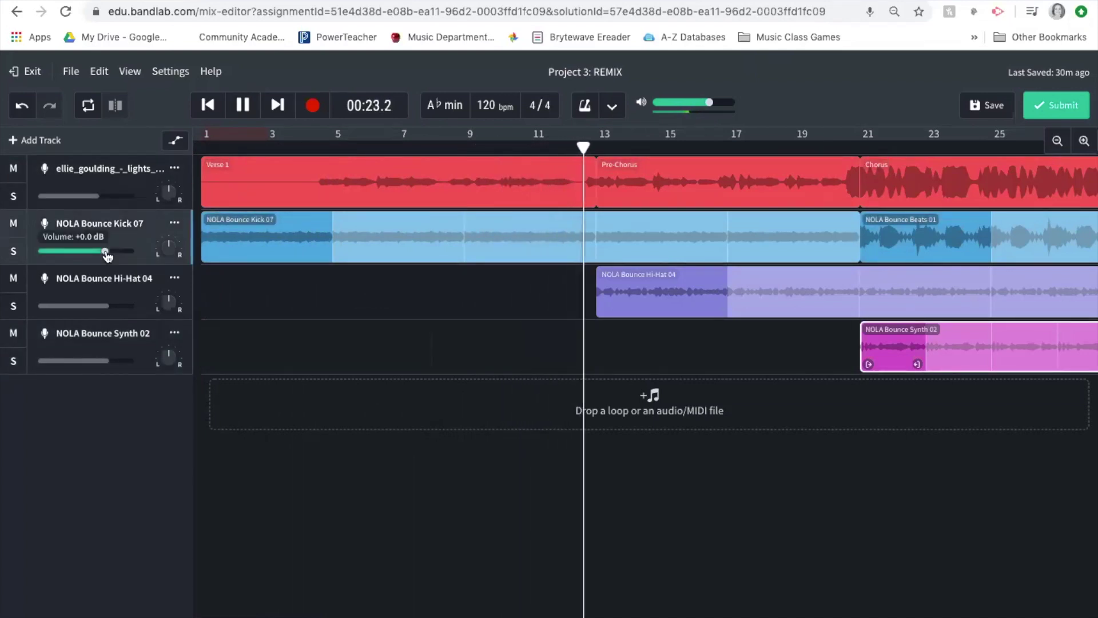
drag(112, 255, 118, 254)
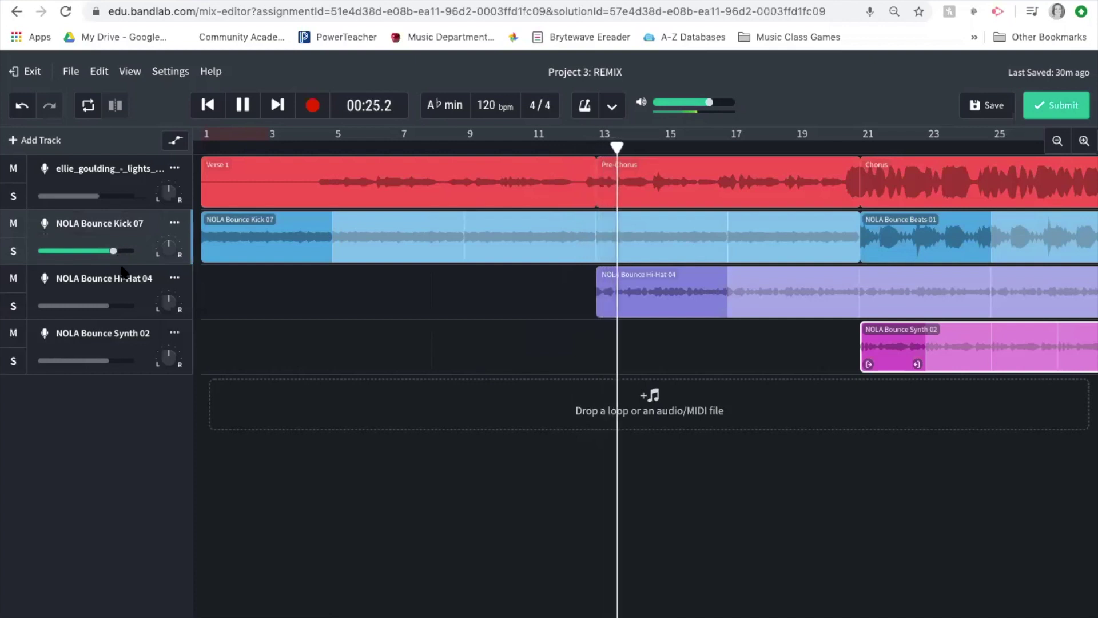
drag(107, 307, 100, 308)
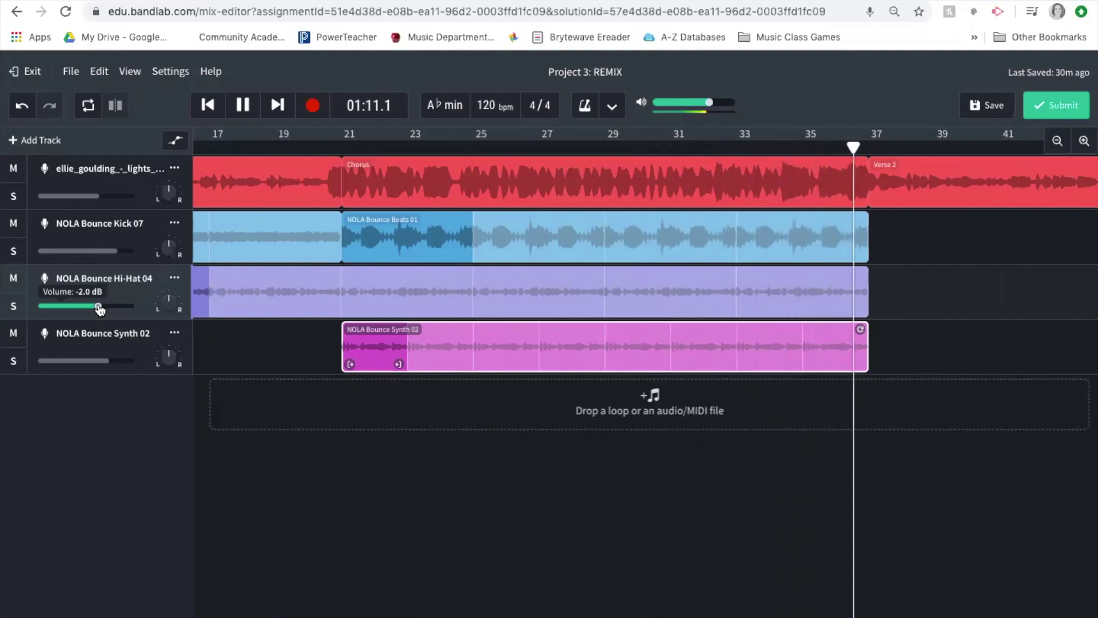
key(space)
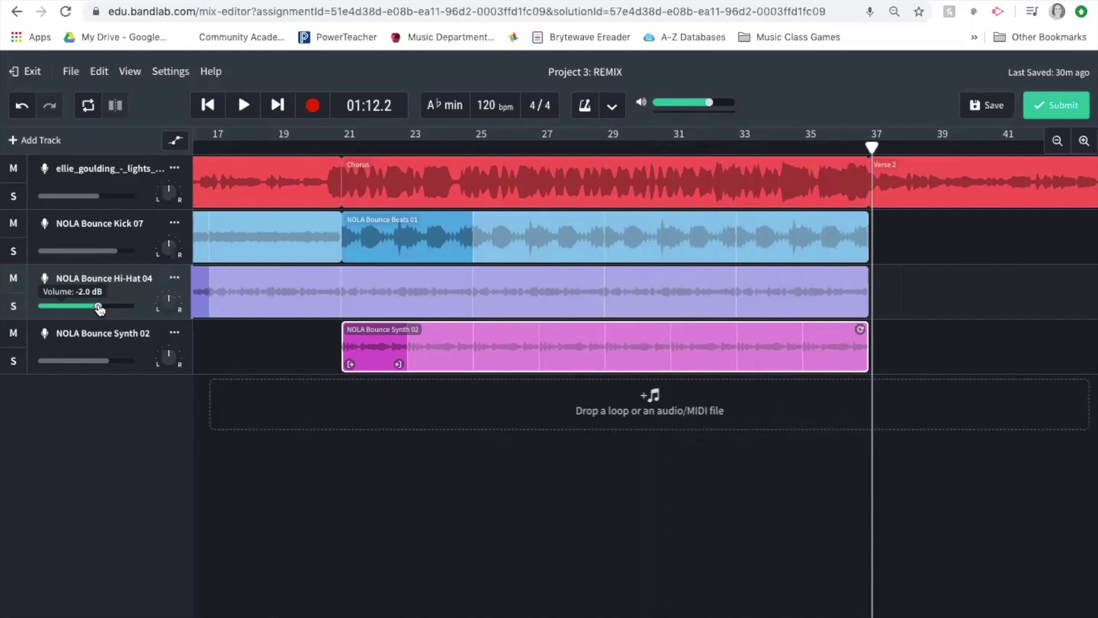
Consult the Energy Level: Remix chart for the number of loops Verse 2 needs, and return to the BandLab project.
scroll(406, 329, left, 10)
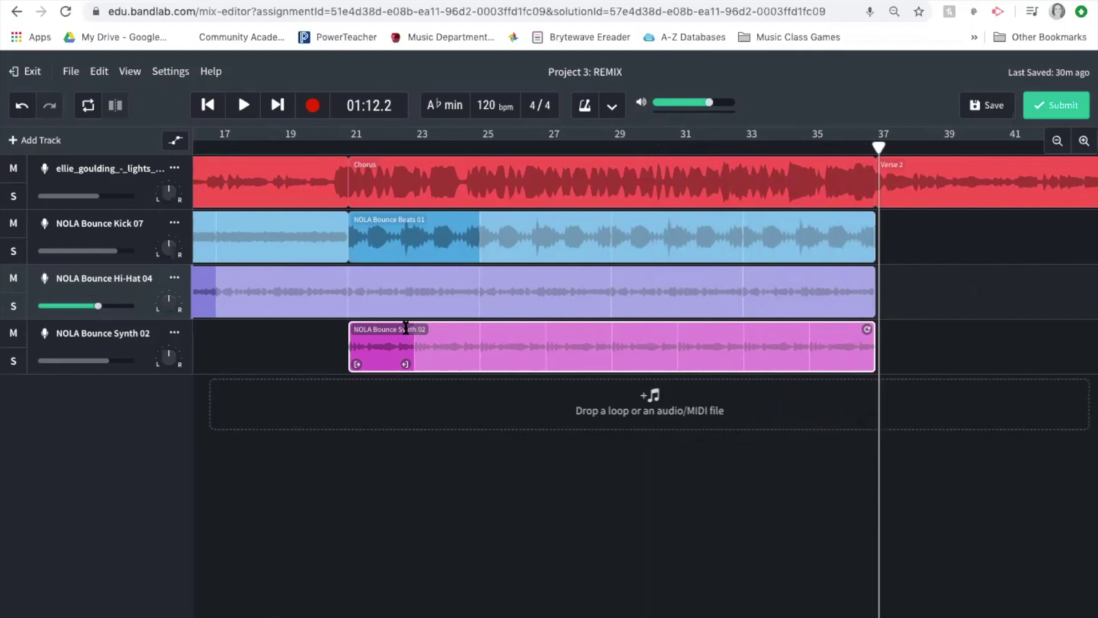
scroll(405, 329, right, 10)
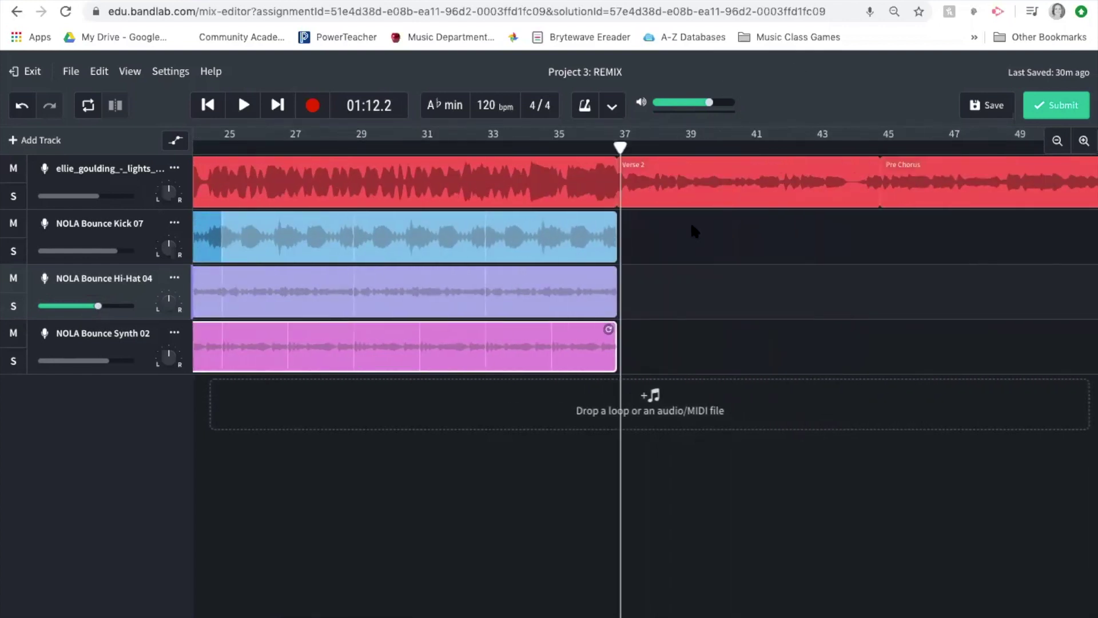
key(ctrl+Up)
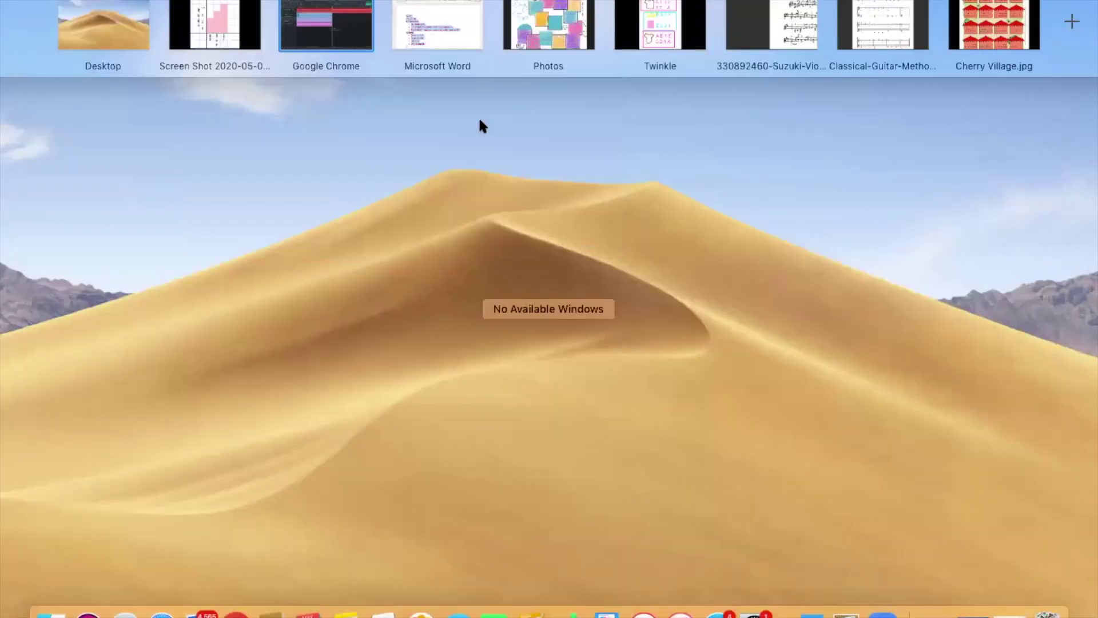
click(231, 43)
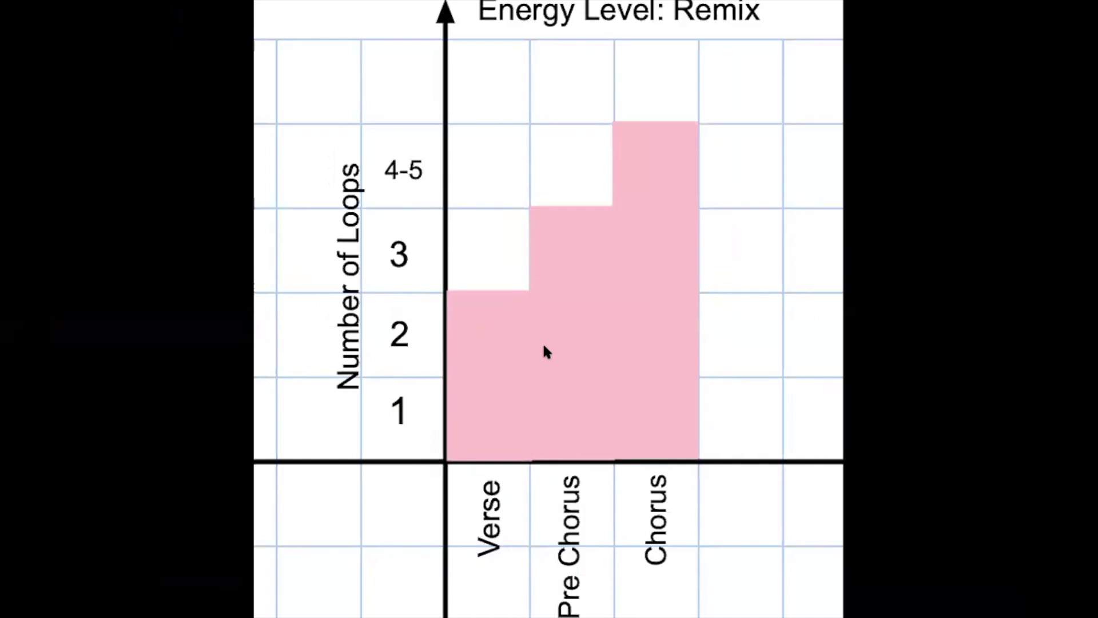
key(ctrl+Up)
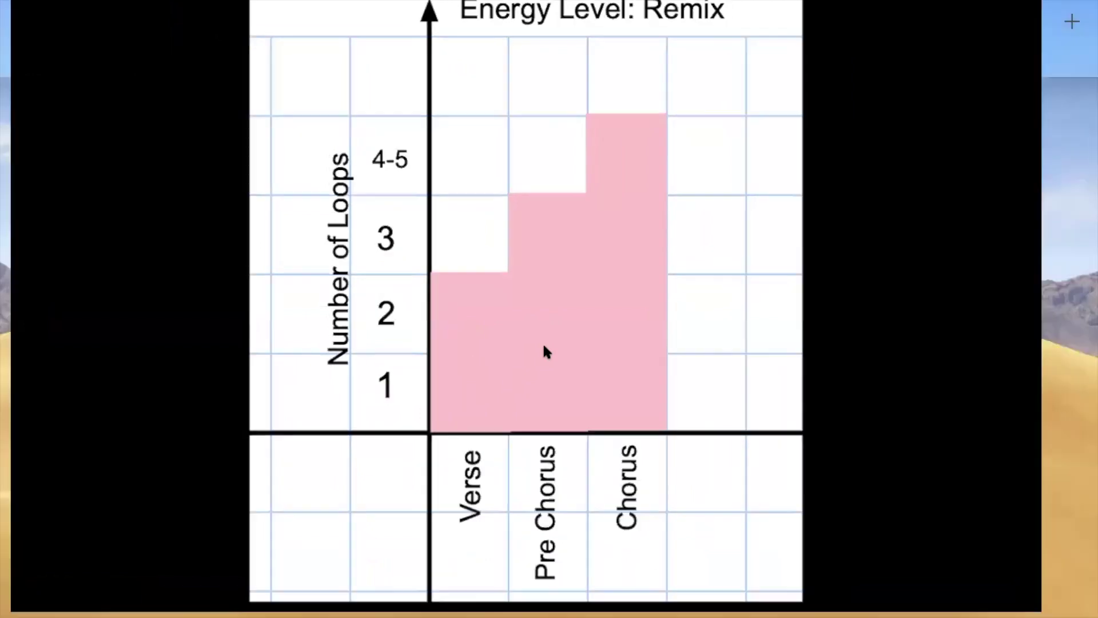
click(340, 63)
Copy the NOLA Bounce Kick 07 region from Verse 1 and paste it on its track at the start of Verse 2, at 01:12.0.
scroll(289, 289, left, 10)
click(252, 227)
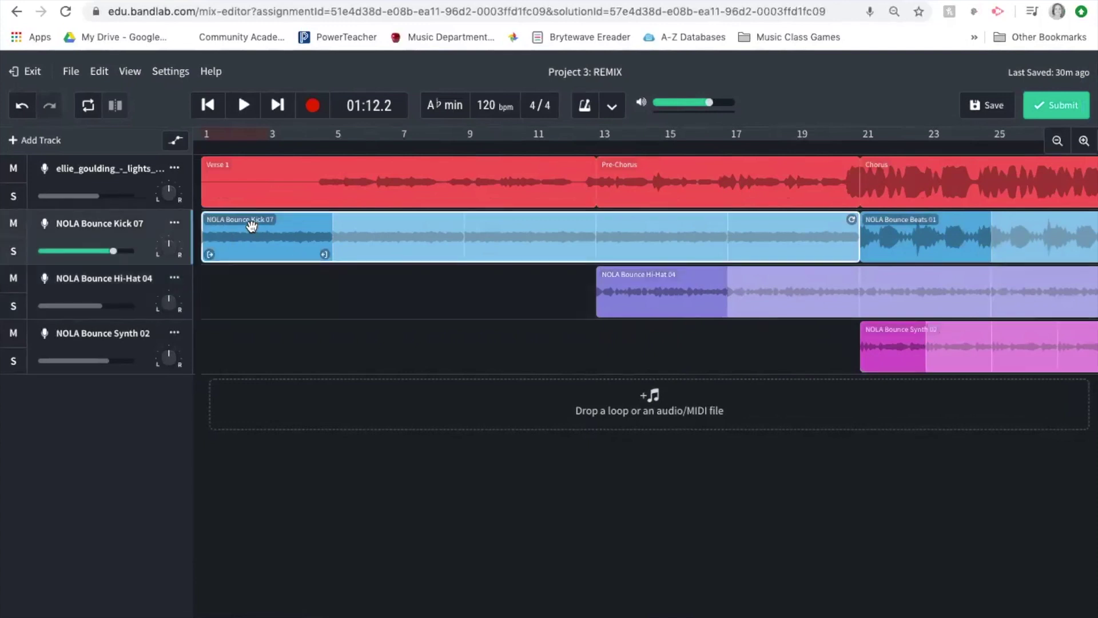
right_click(251, 227)
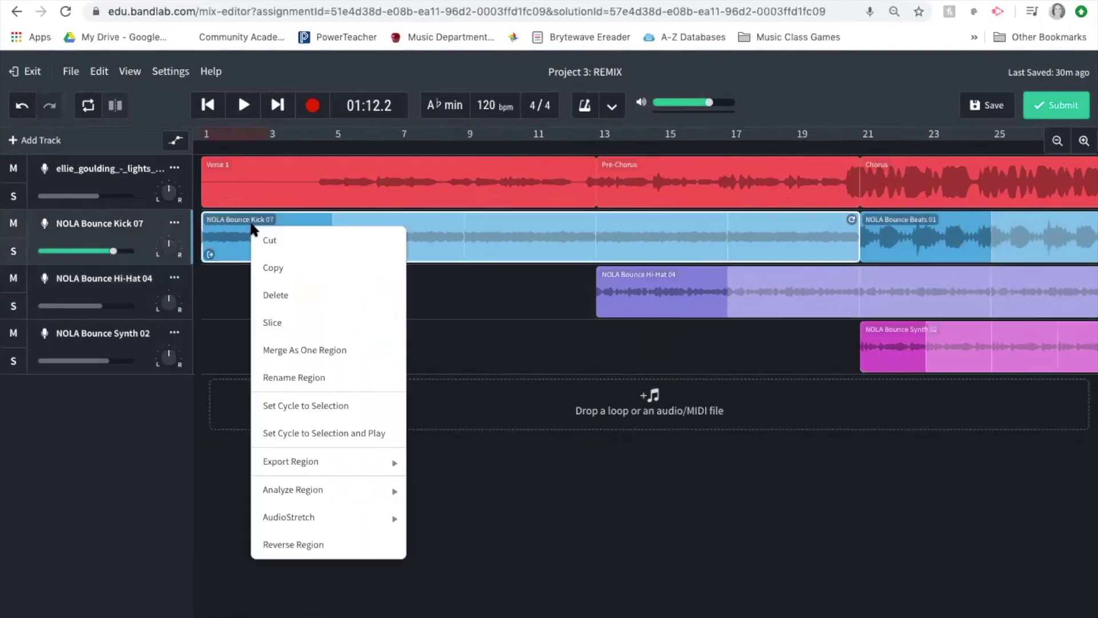
click(268, 269)
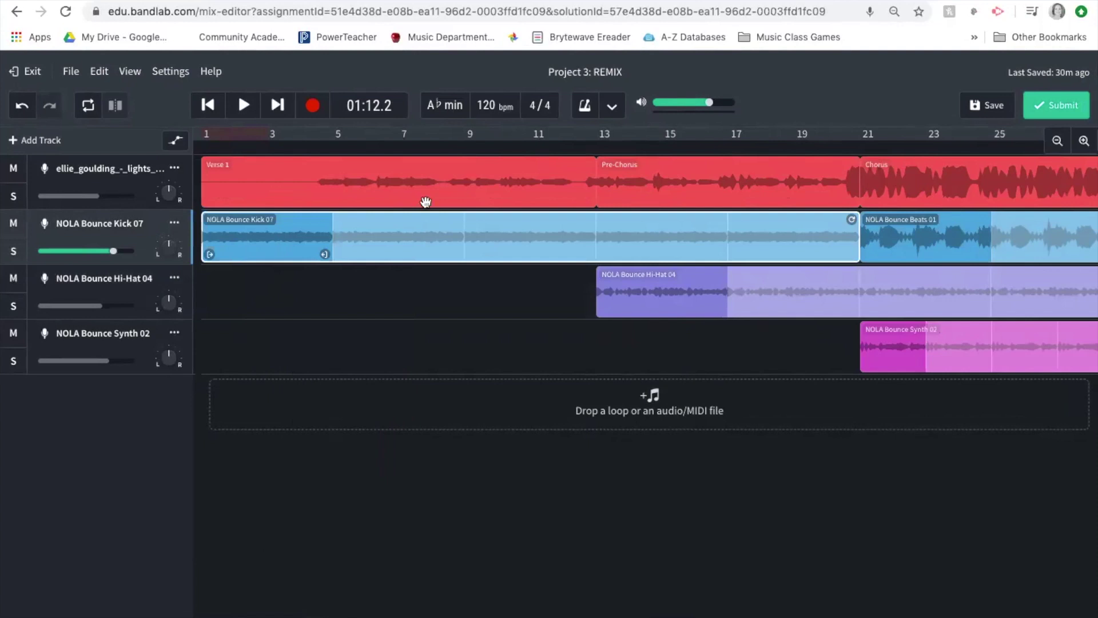
scroll(426, 205, right, 10)
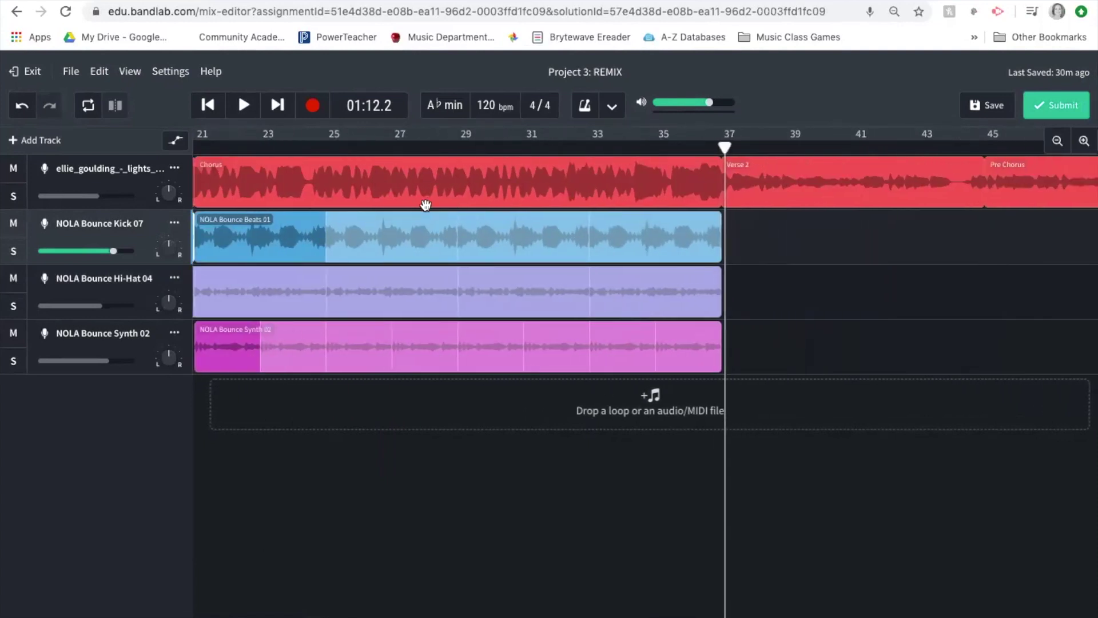
drag(713, 148, 711, 147)
right_click(725, 236)
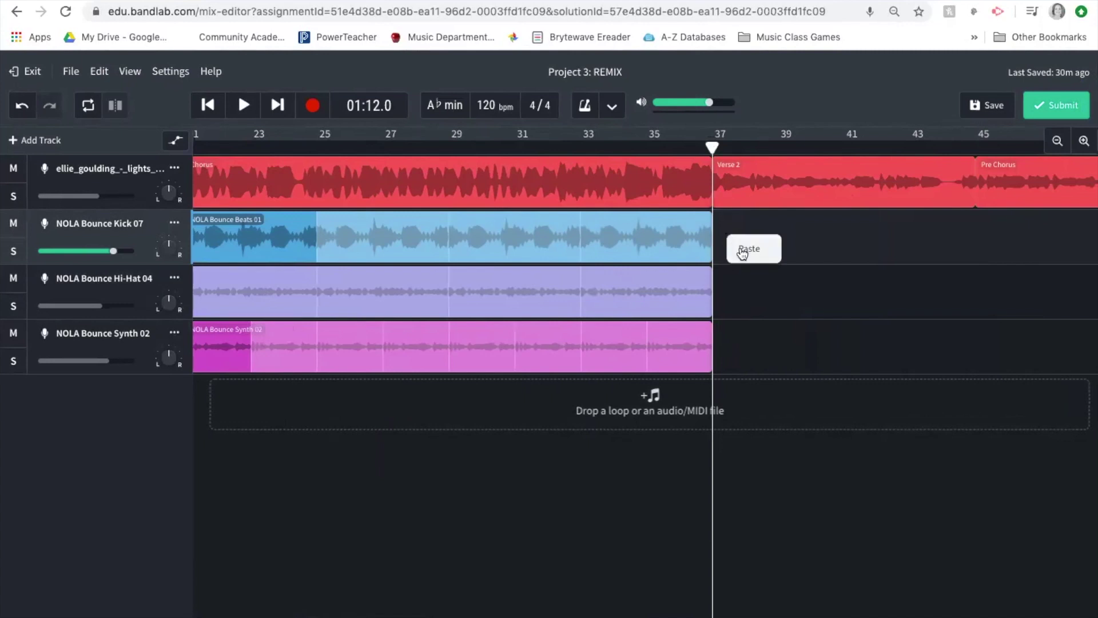
click(741, 248)
Shorten the pasted NOLA Bounce Kick 07 region so it ends where the second Chorus begins at bar 53.
scroll(740, 252, left, 10)
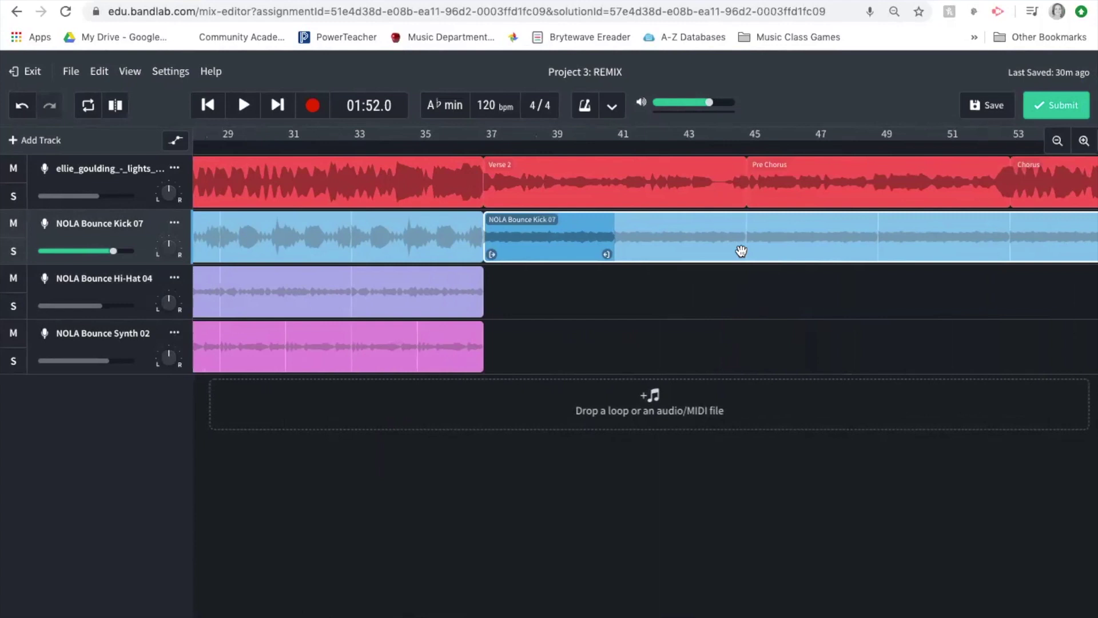
scroll(741, 252, right, 4)
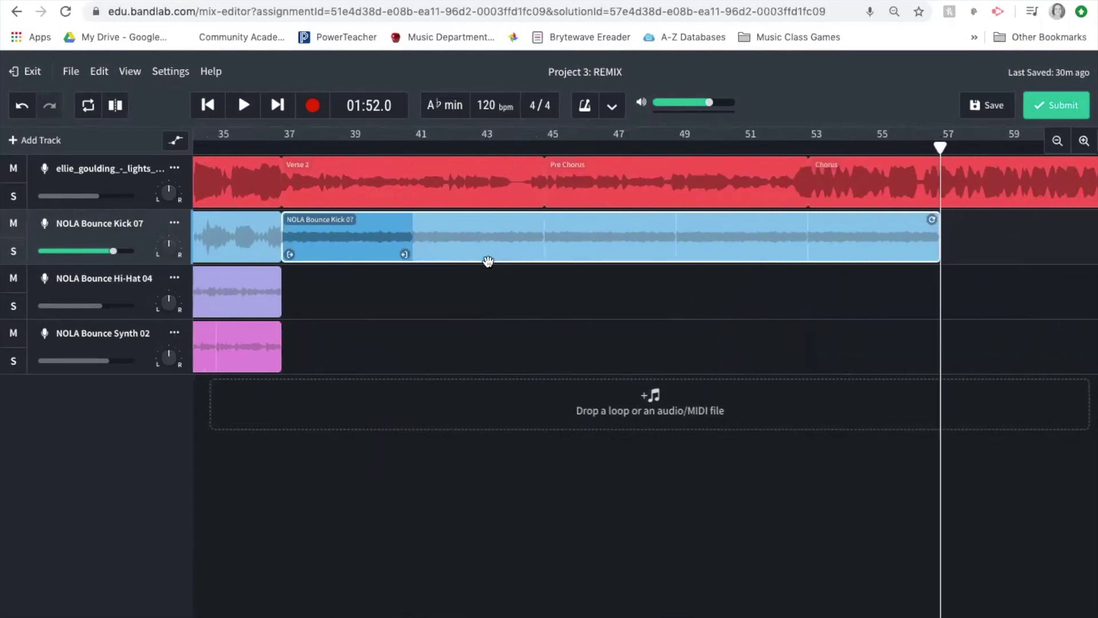
scroll(487, 260, left, 4)
scroll(488, 260, right, 3)
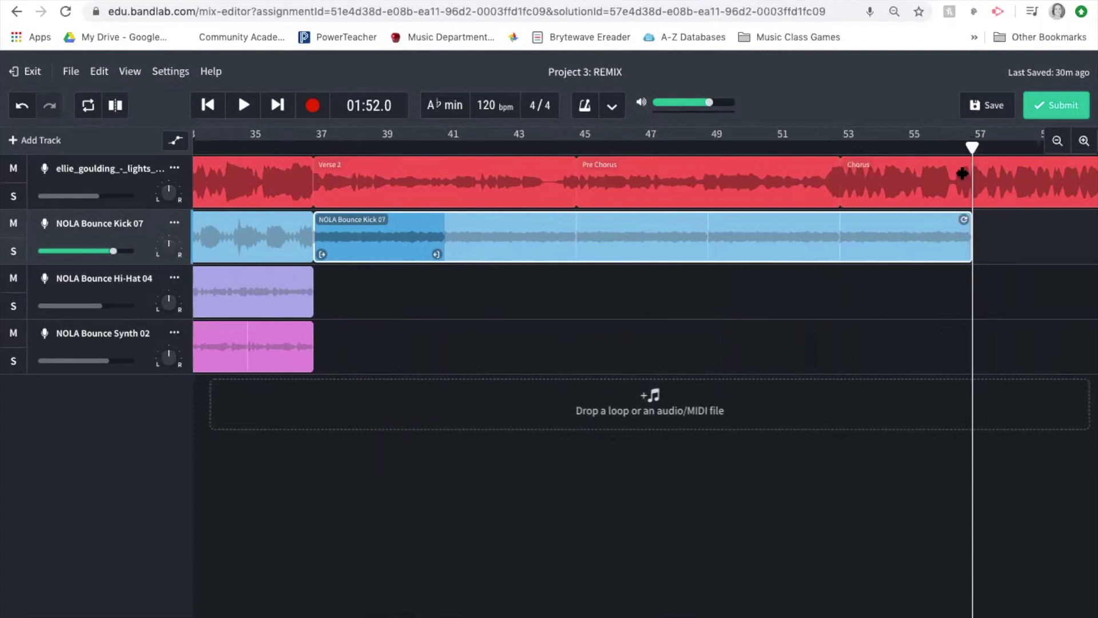
drag(976, 212, 830, 234)
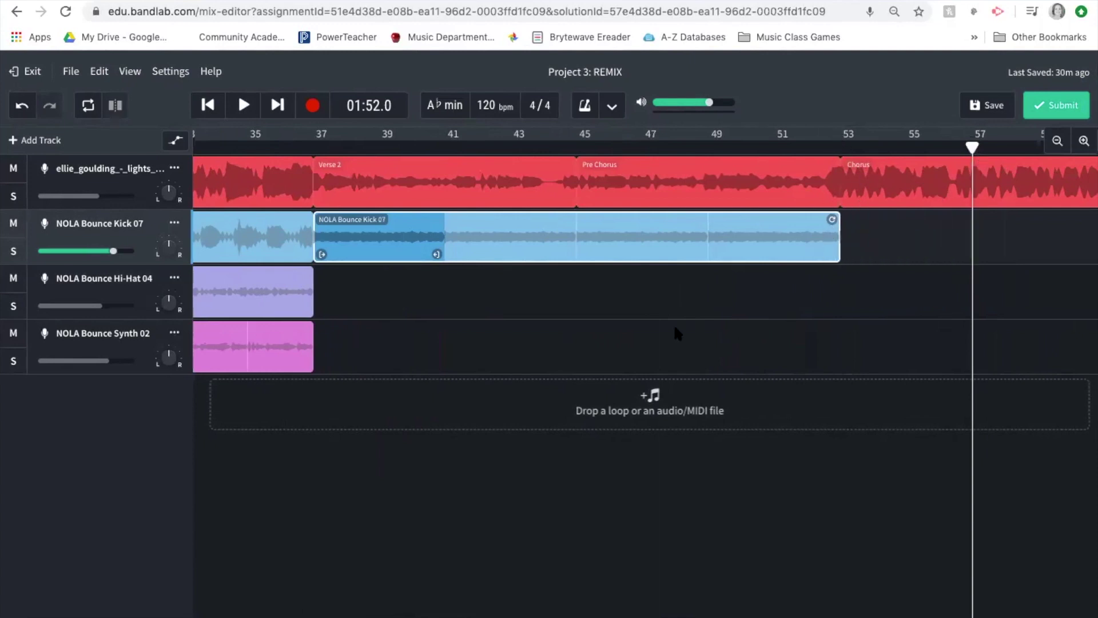
Compare the loop layers in the first Verse, Pre-Chorus and Chorus with the Energy Level: Remix chart.
scroll(674, 324, left, 10)
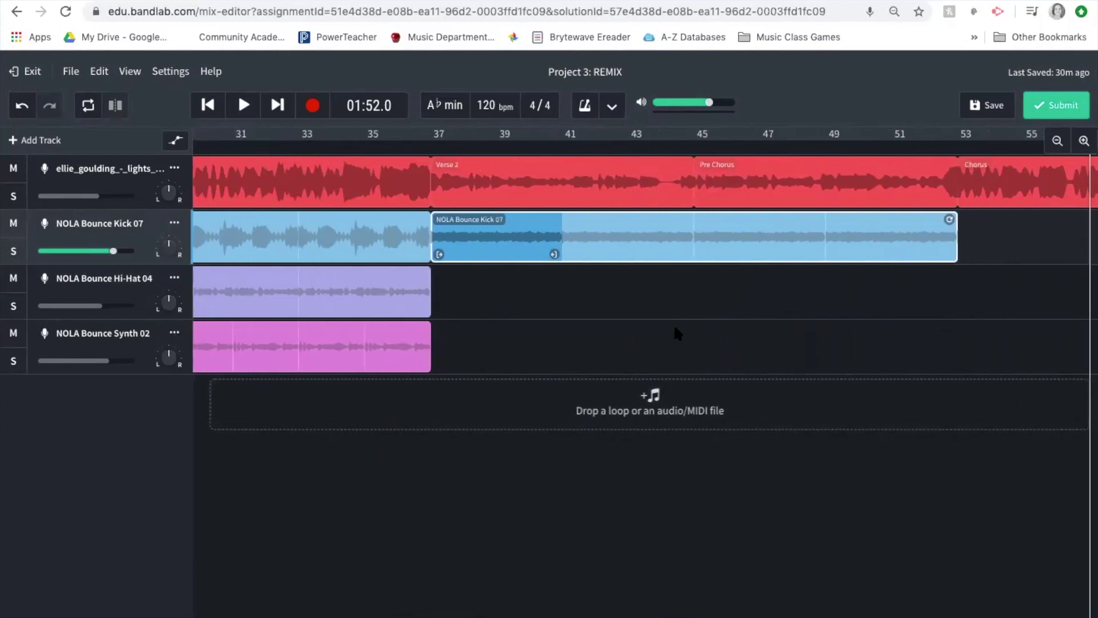
scroll(675, 329, left, 10)
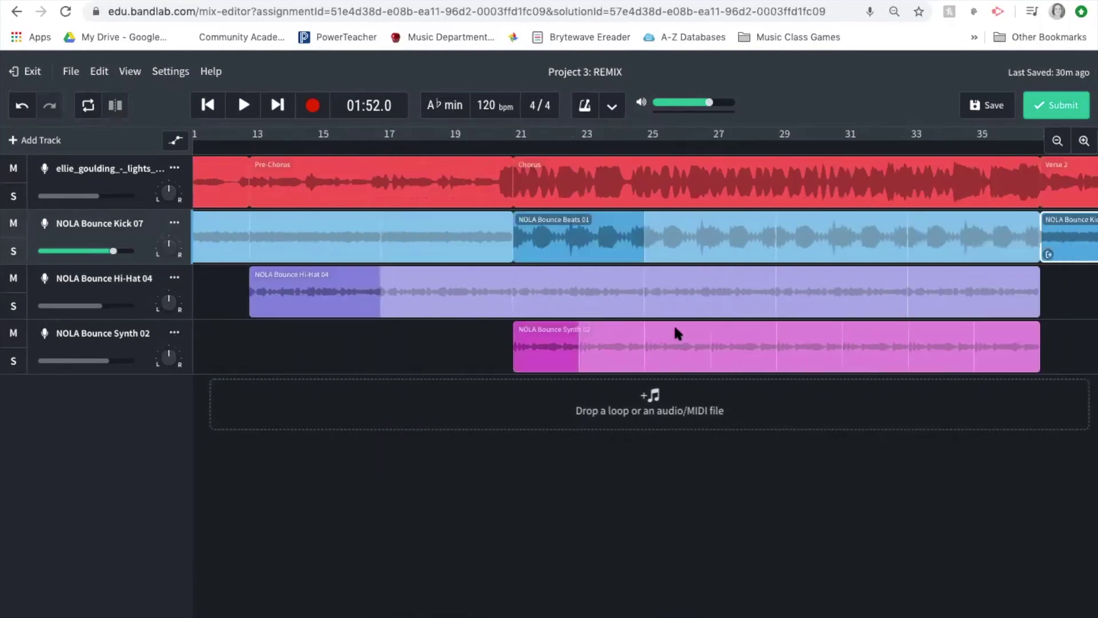
key(ctrl+Up)
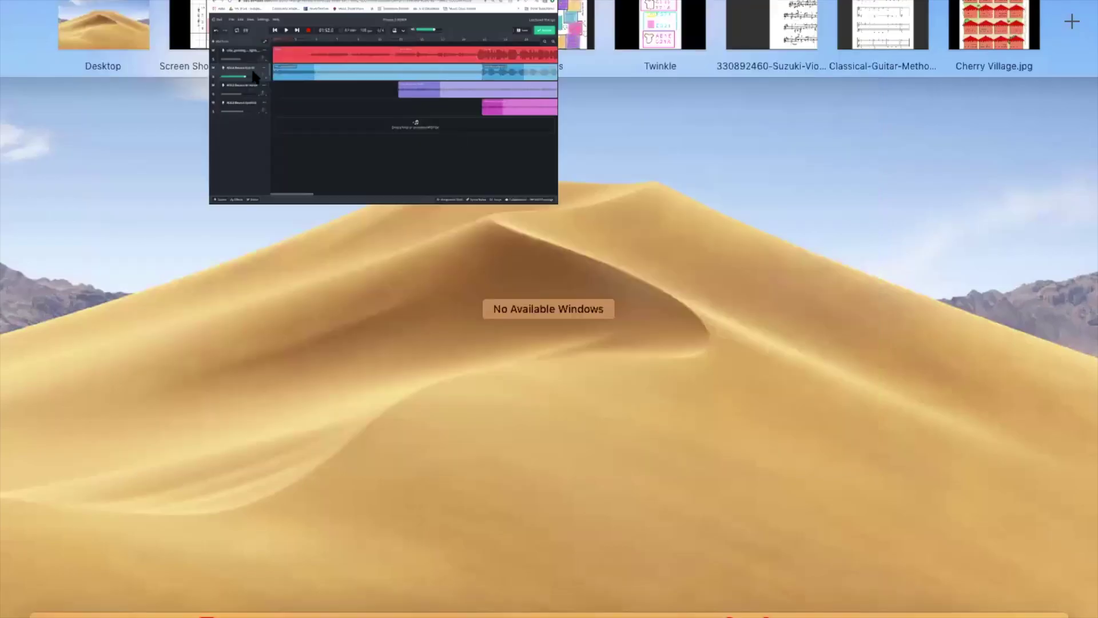
click(227, 16)
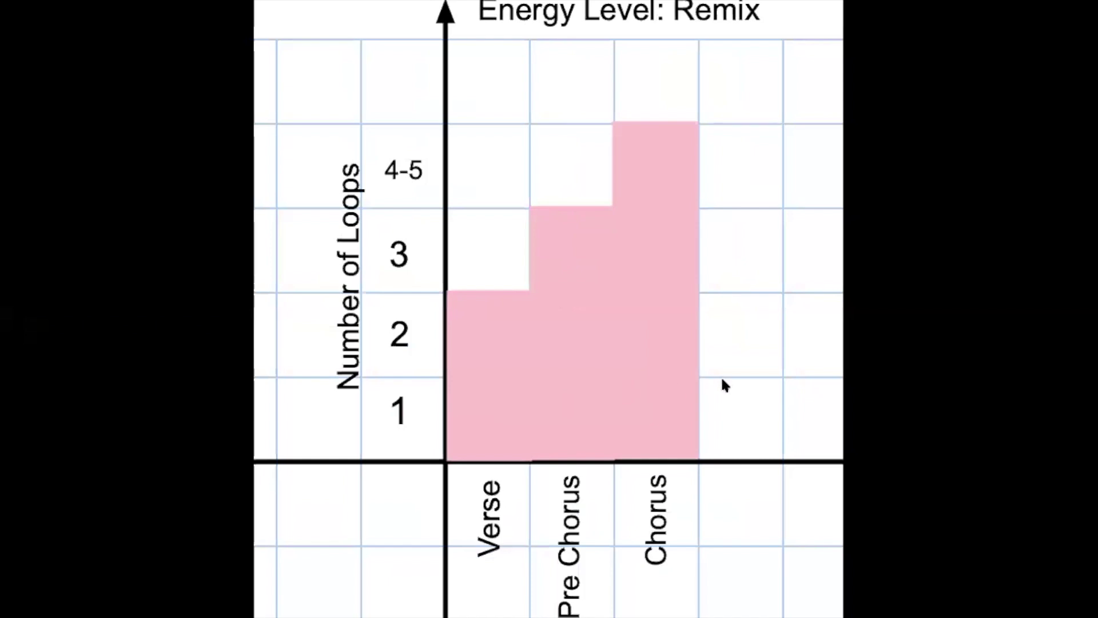
key(ctrl+Up)
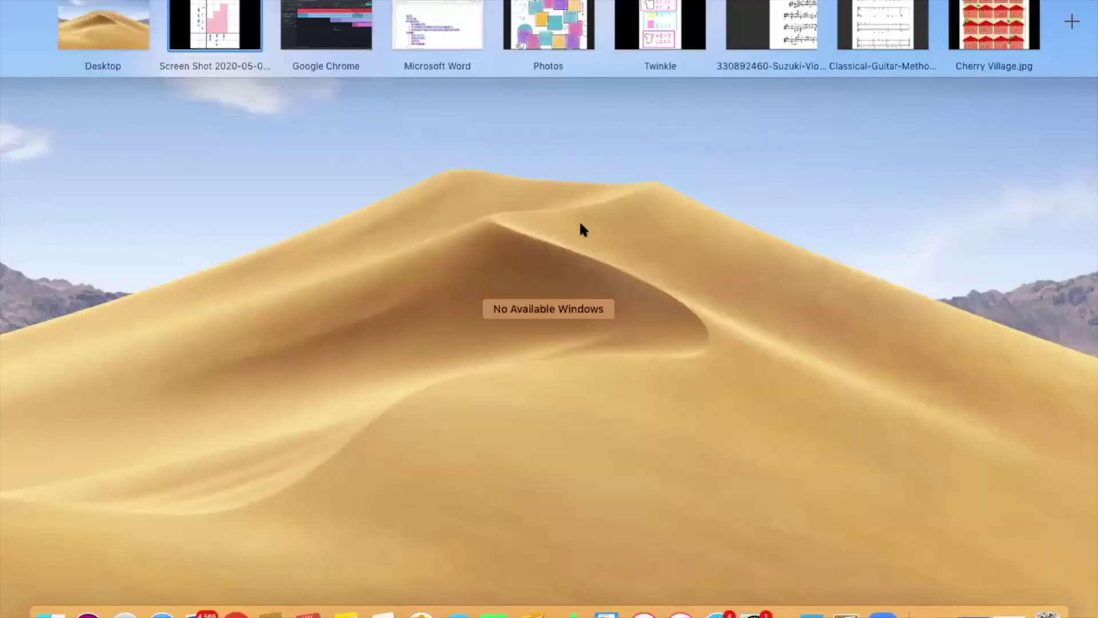
Return to the BandLab project, try extending the first NOLA Bounce Hi-Hat 04 region to the second Chorus at bar 53, and undo it.
click(327, 37)
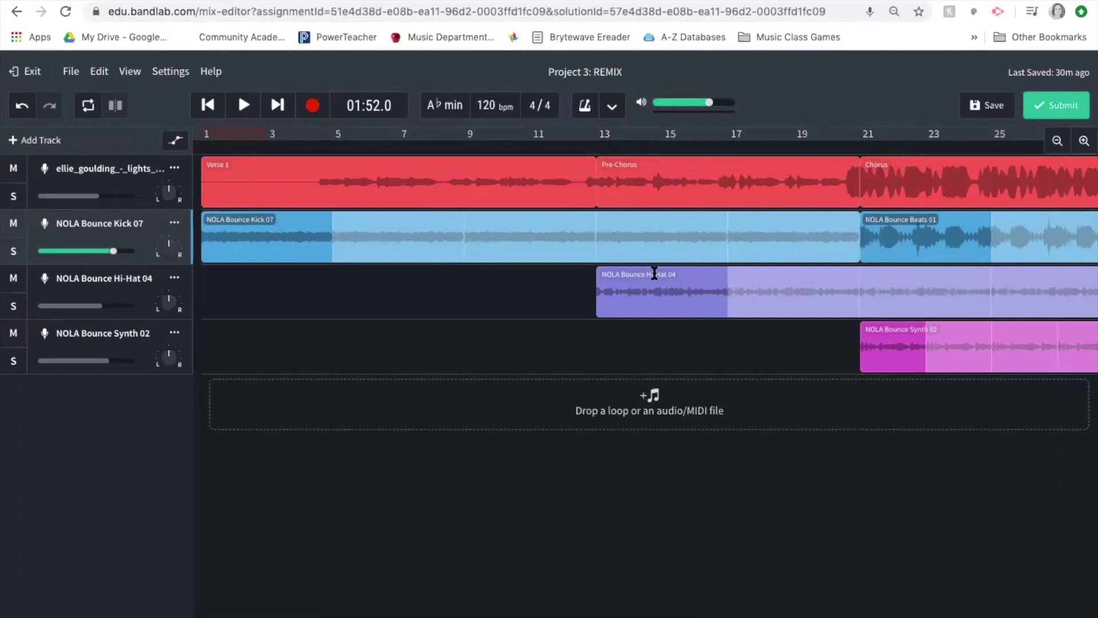
scroll(654, 273, right, 15)
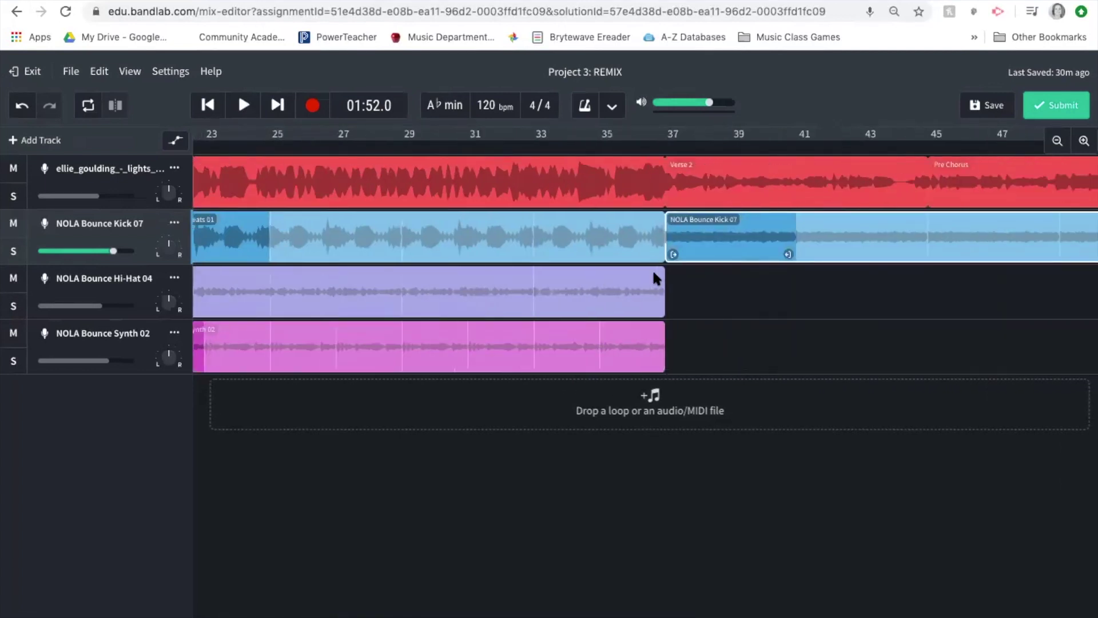
click(531, 277)
drag(529, 274, 1053, 313)
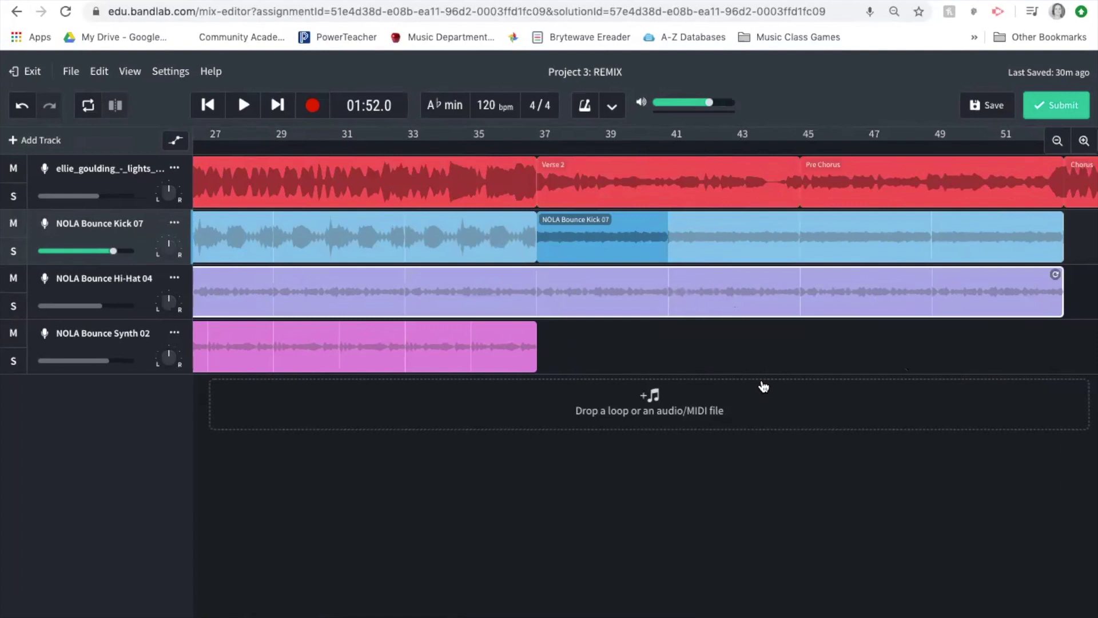
key(ctrl+z)
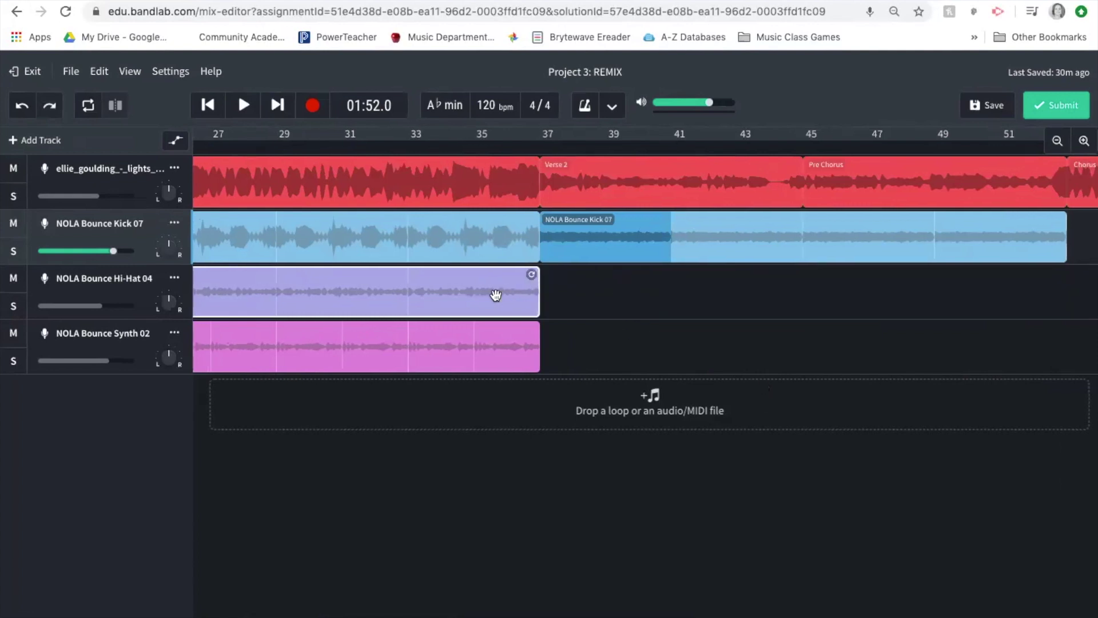
Copy the NOLA Bounce Hi-Hat 04 region from the first Pre-Chorus and paste it on its track at the second Pre-Chorus, at 01:28.0.
scroll(496, 294, left, 10)
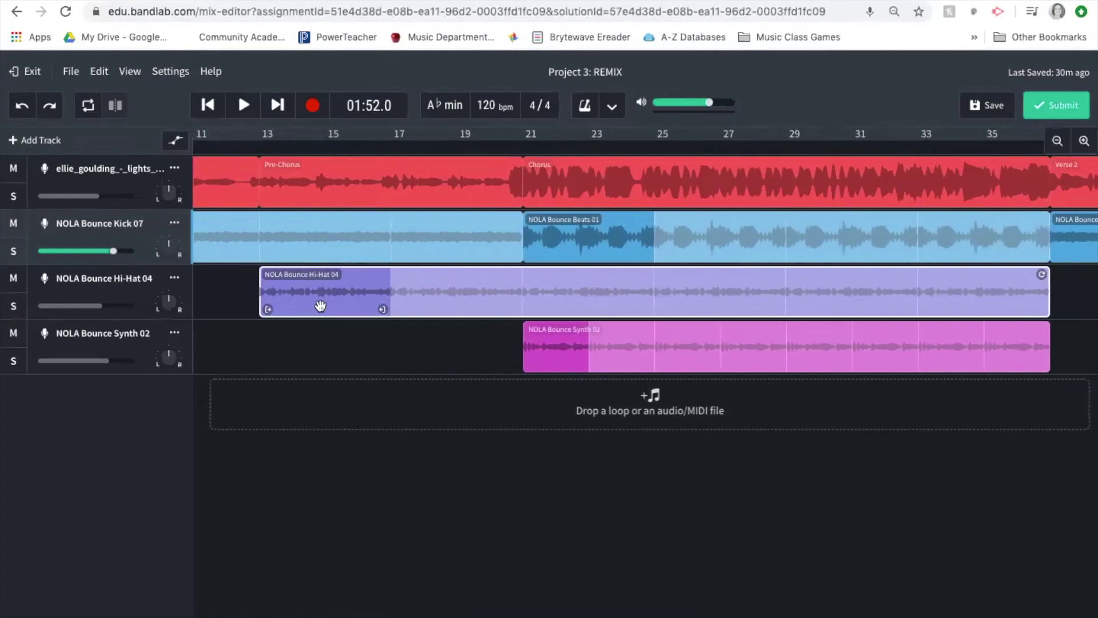
right_click(325, 310)
click(351, 340)
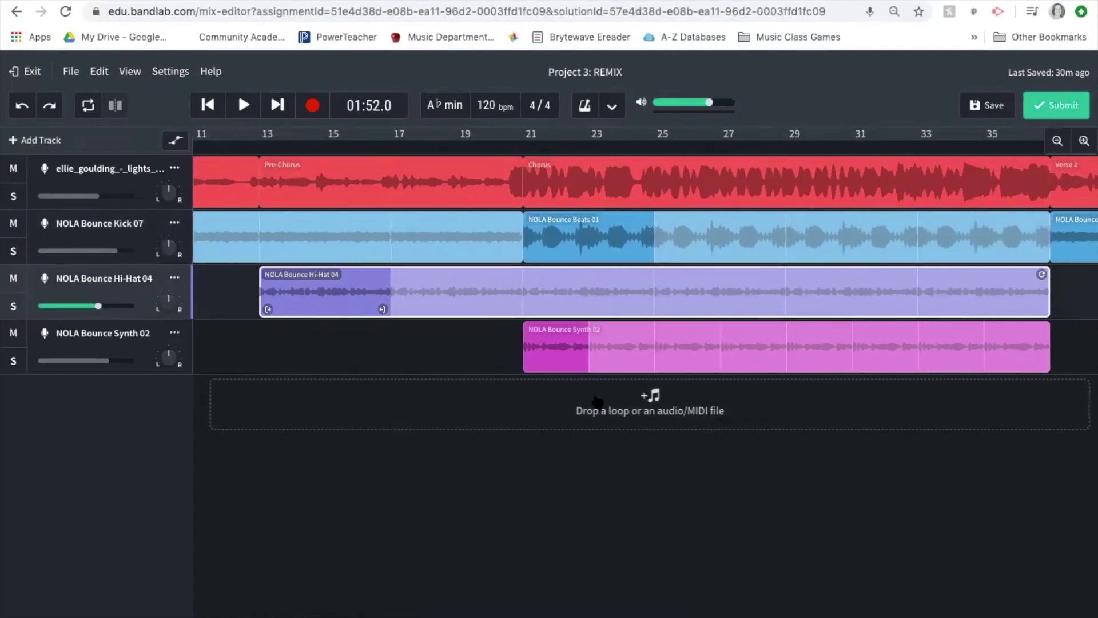
scroll(598, 400, right, 20)
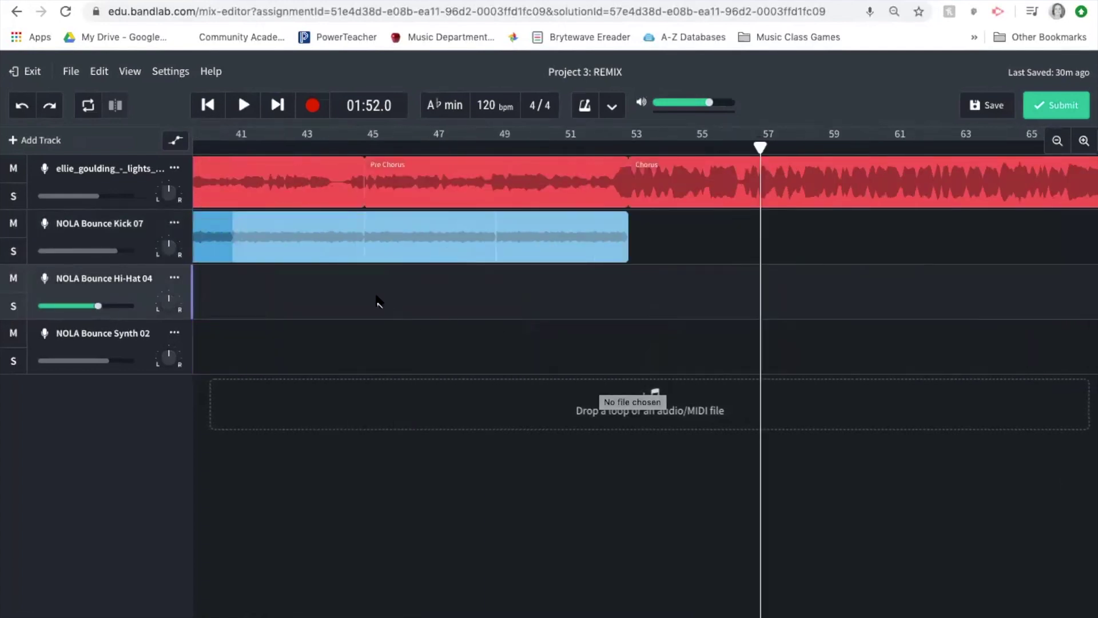
click(365, 149)
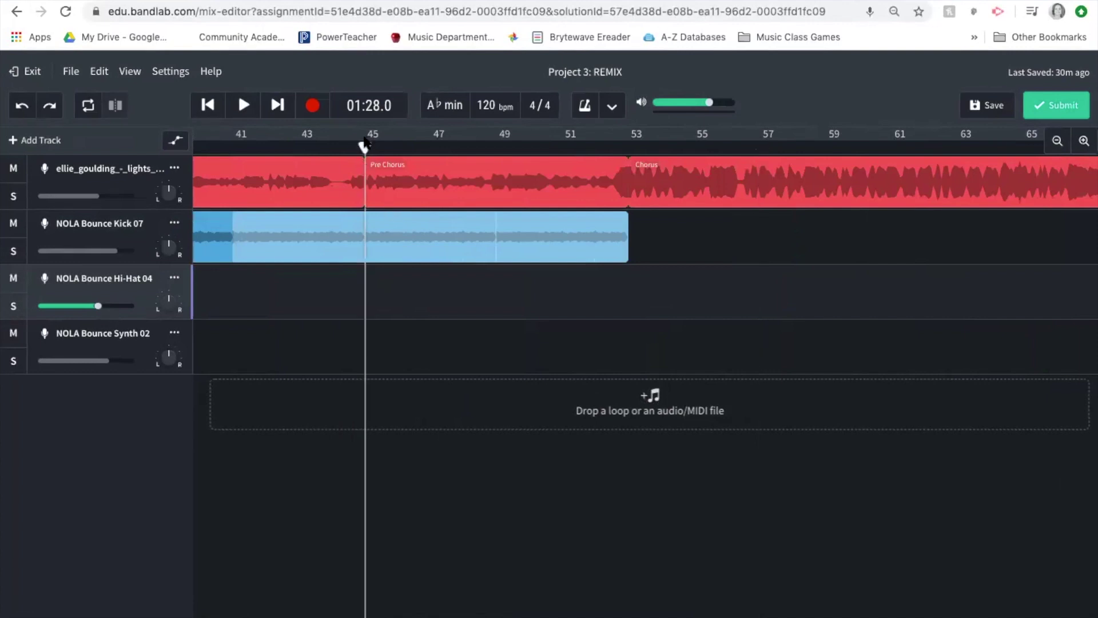
right_click(370, 294)
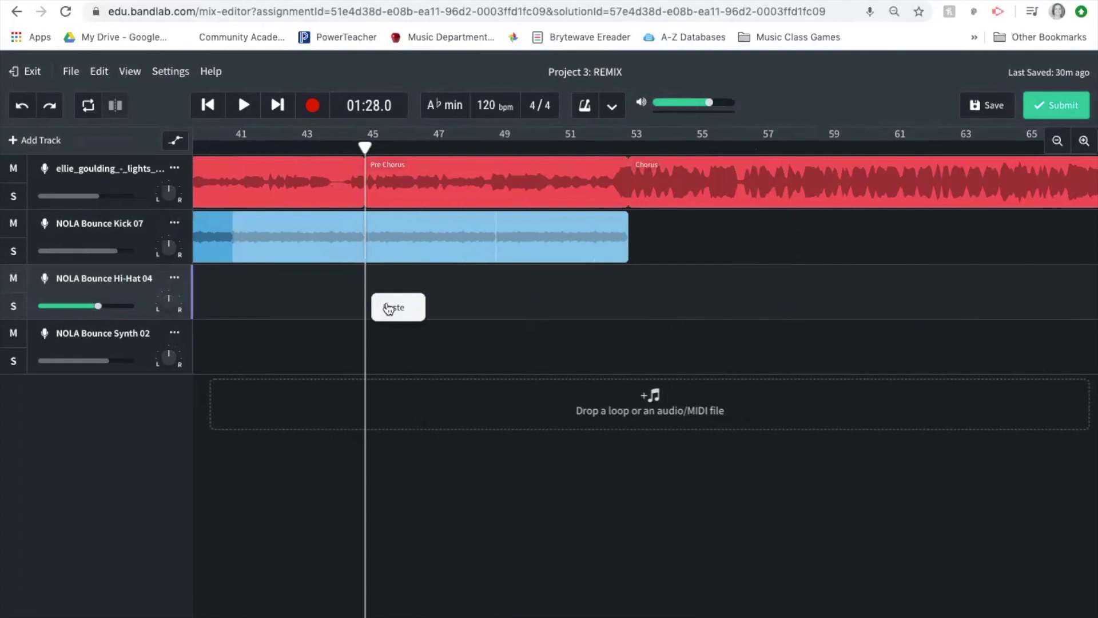
click(389, 308)
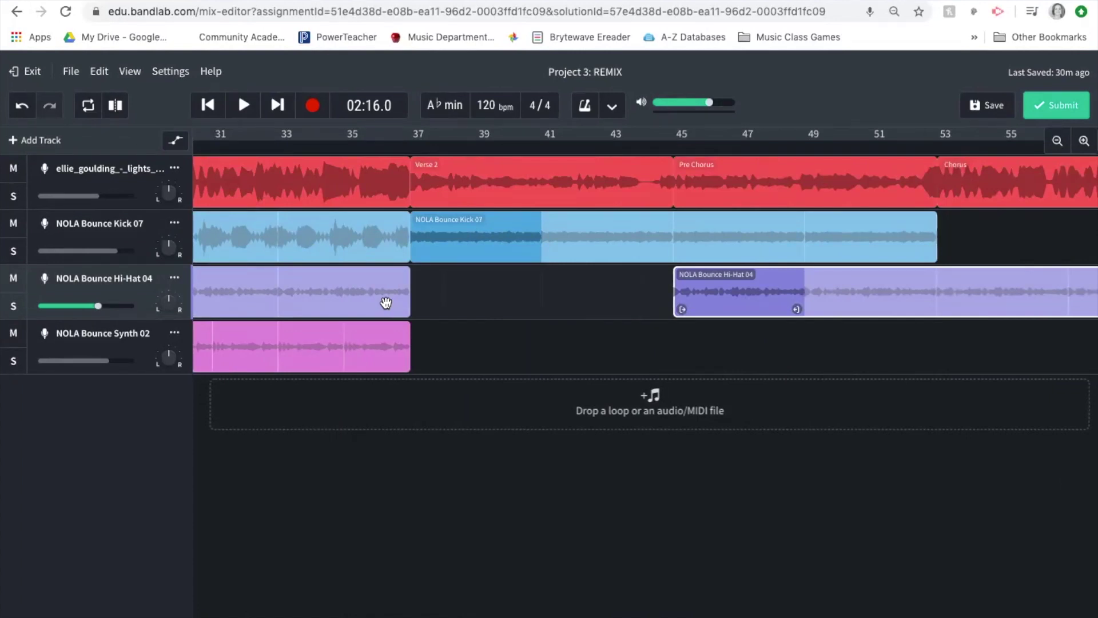
Examine how far the pasted NOLA Bounce Hi-Hat 04 region reaches and how the loops line up with the vocal sections.
scroll(386, 303, right, 15)
scroll(700, 241, right, 1)
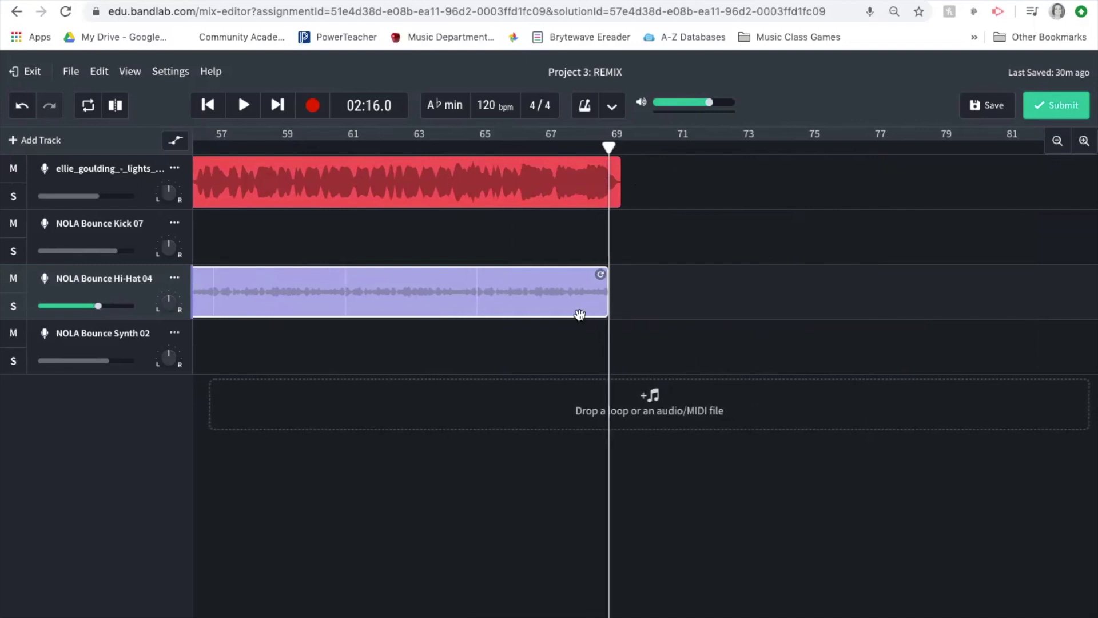
scroll(578, 314, left, 10)
scroll(580, 319, left, 4)
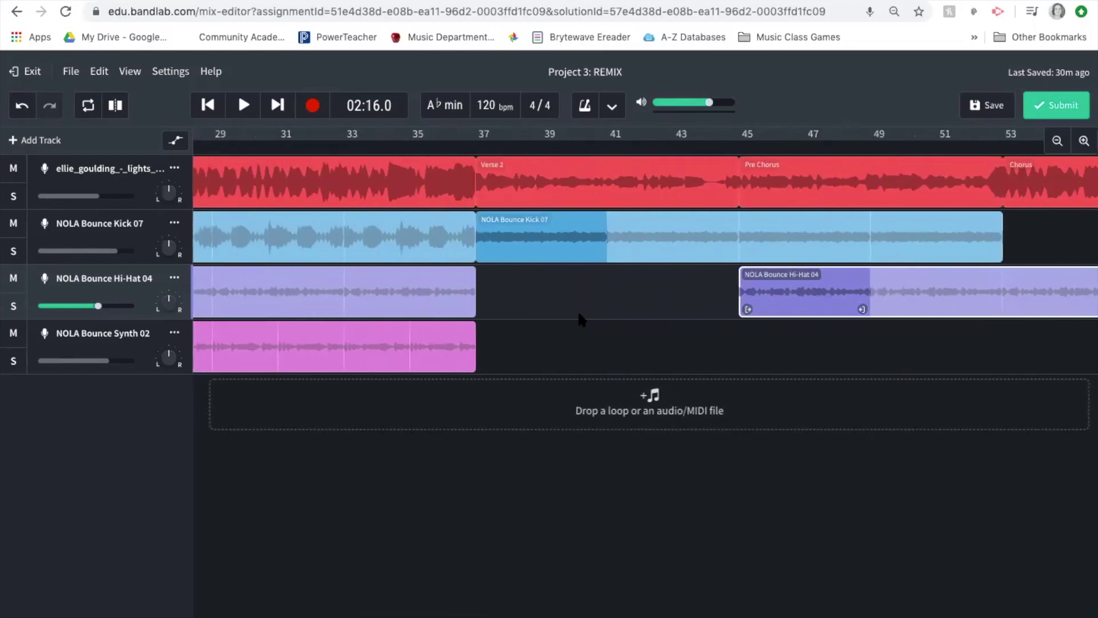
scroll(580, 318, left, 2)
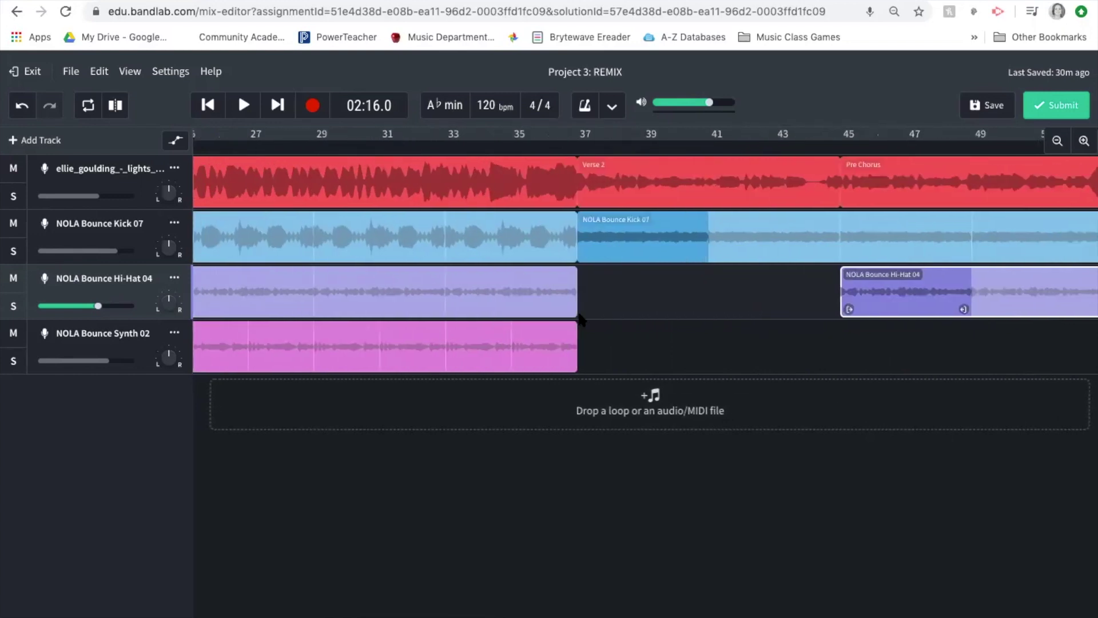
scroll(580, 318, right, 2)
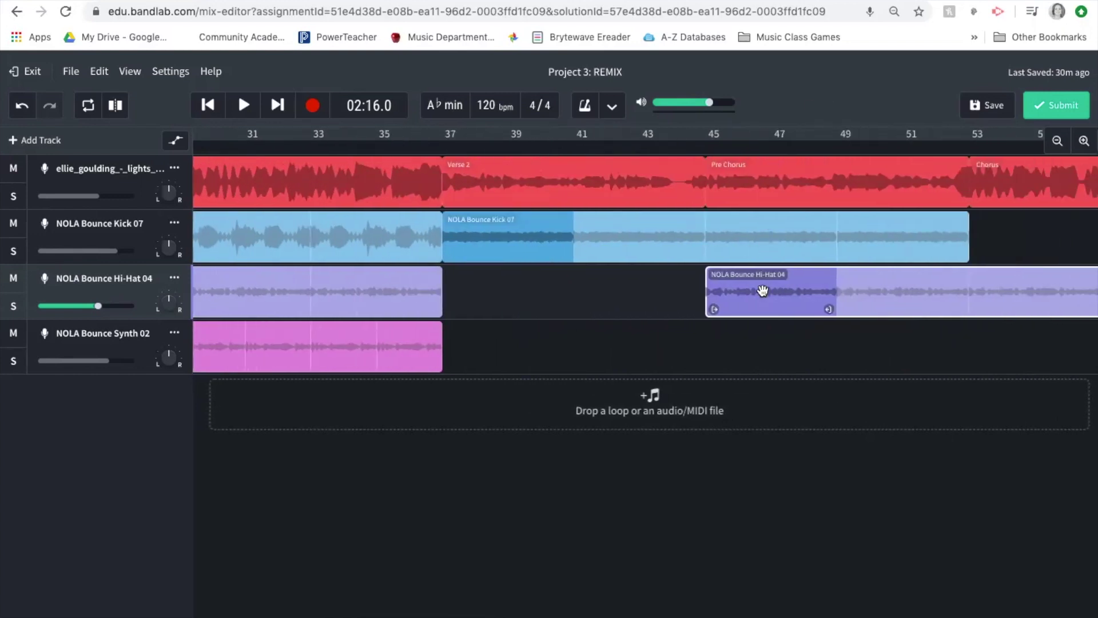
scroll(764, 286, right, 4)
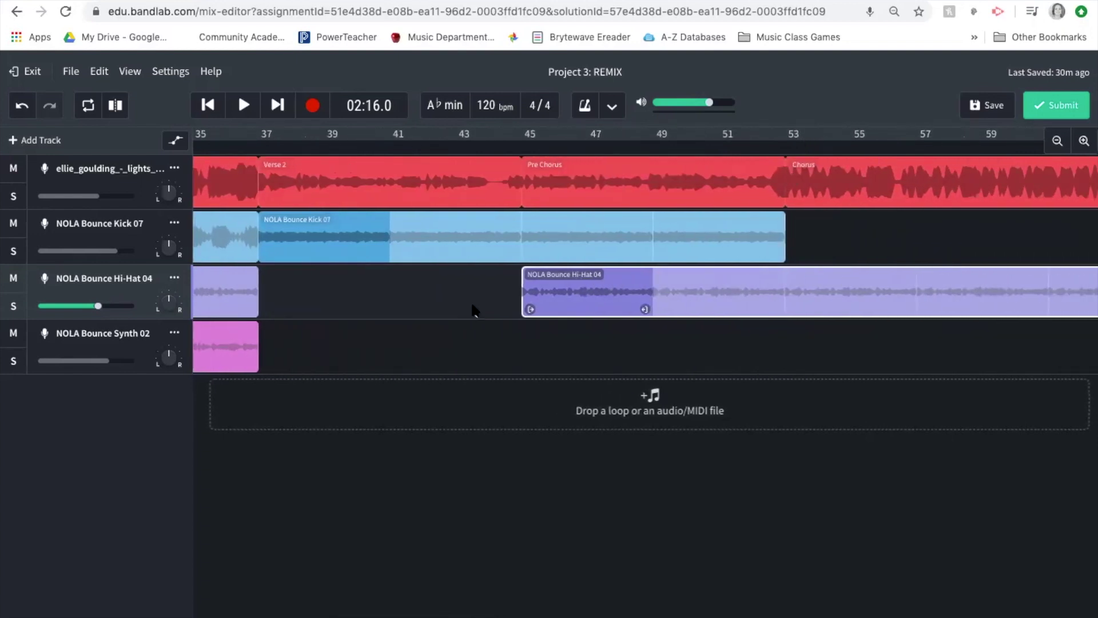
scroll(475, 304, left, 10)
Consult the Energy Level: Remix chart for the number of loops the Chorus needs, and return to the BandLab project.
key(ctrl+Up)
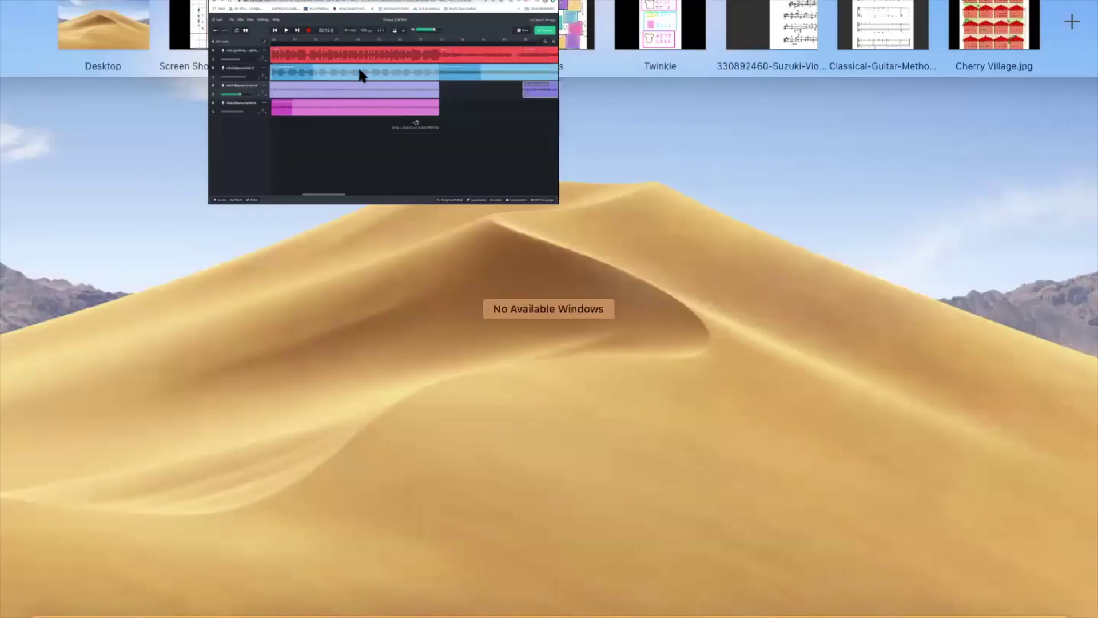
click(226, 29)
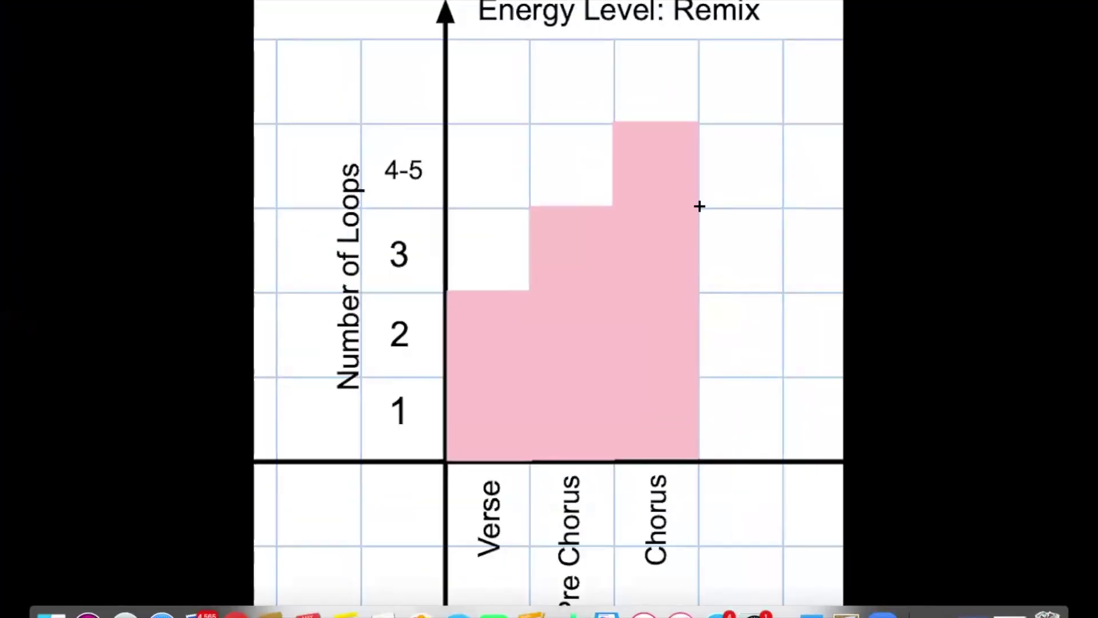
key(ctrl+Up)
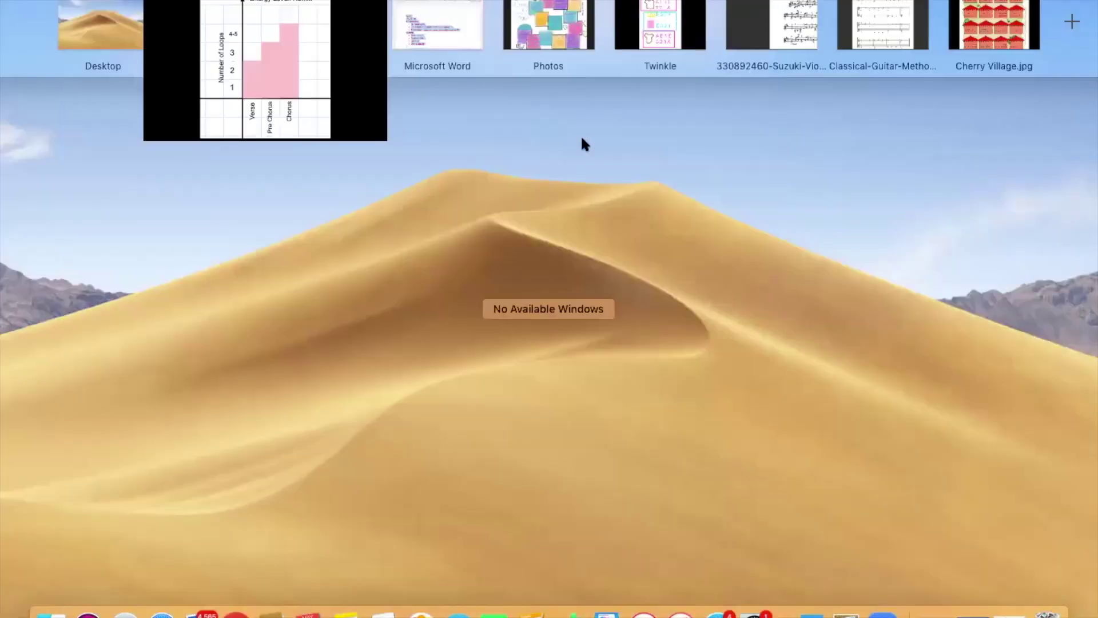
click(320, 39)
Copy the NOLA Bounce Beats 01 region from the first Chorus and paste it on the NOLA Bounce Kick 07 track at the second Chorus, at 01:44.0.
scroll(729, 325, right, 5)
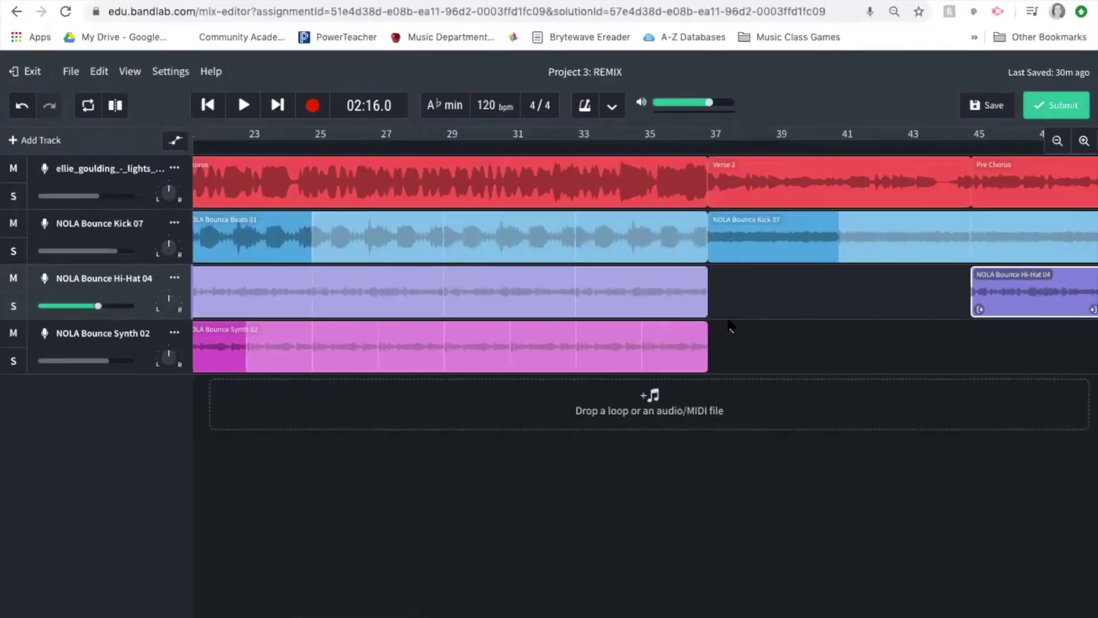
scroll(730, 322, left, 5)
scroll(732, 322, left, 3)
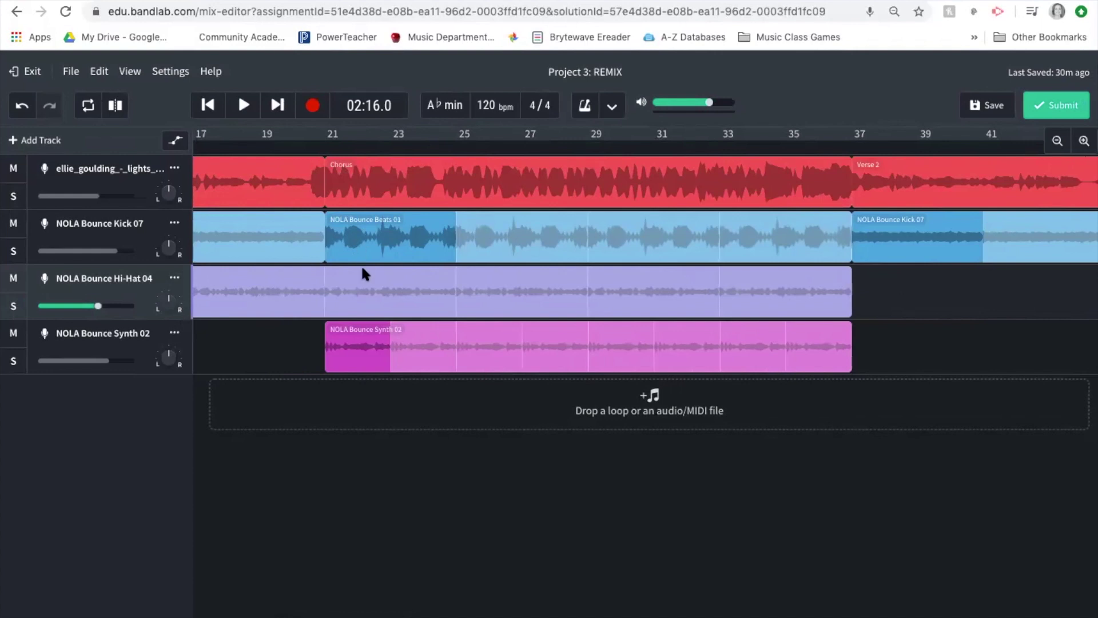
scroll(351, 286, left, 2)
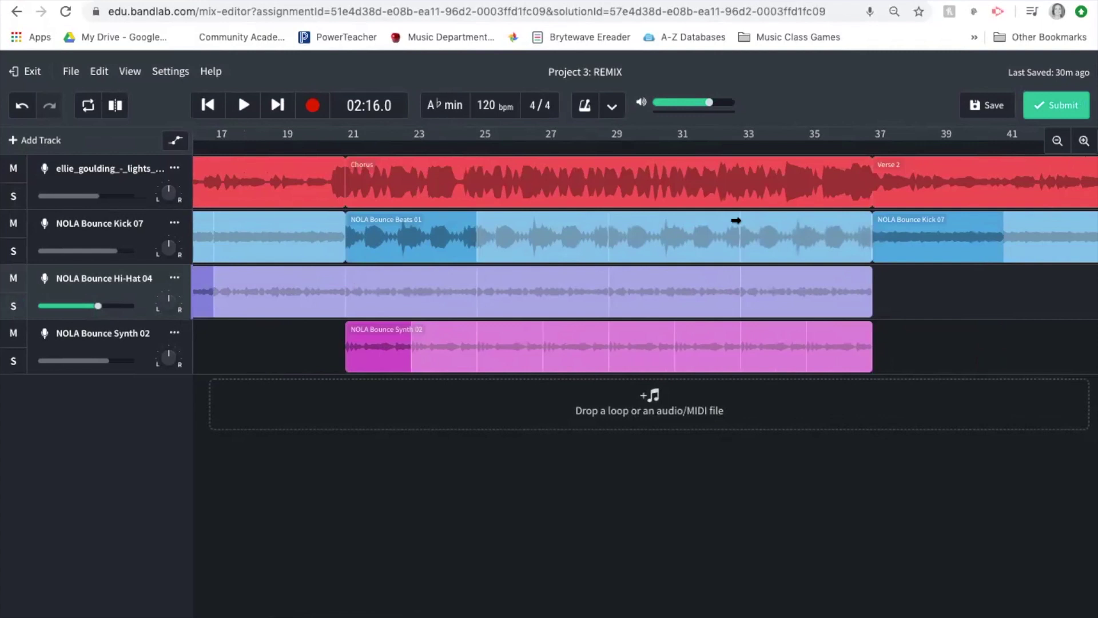
scroll(736, 220, right, 10)
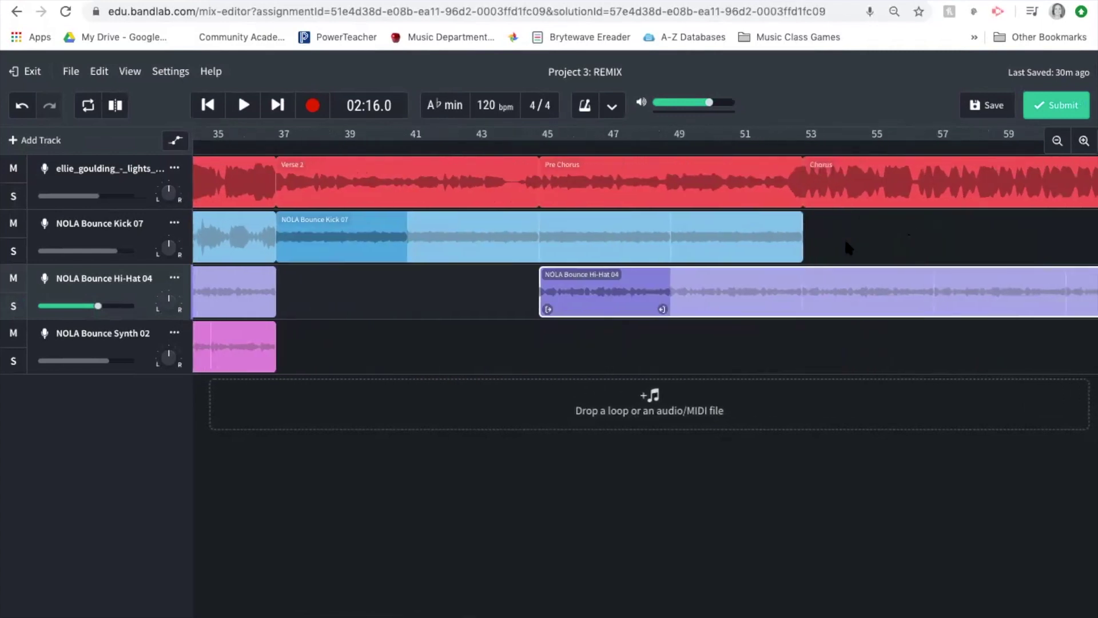
scroll(856, 236, left, 13)
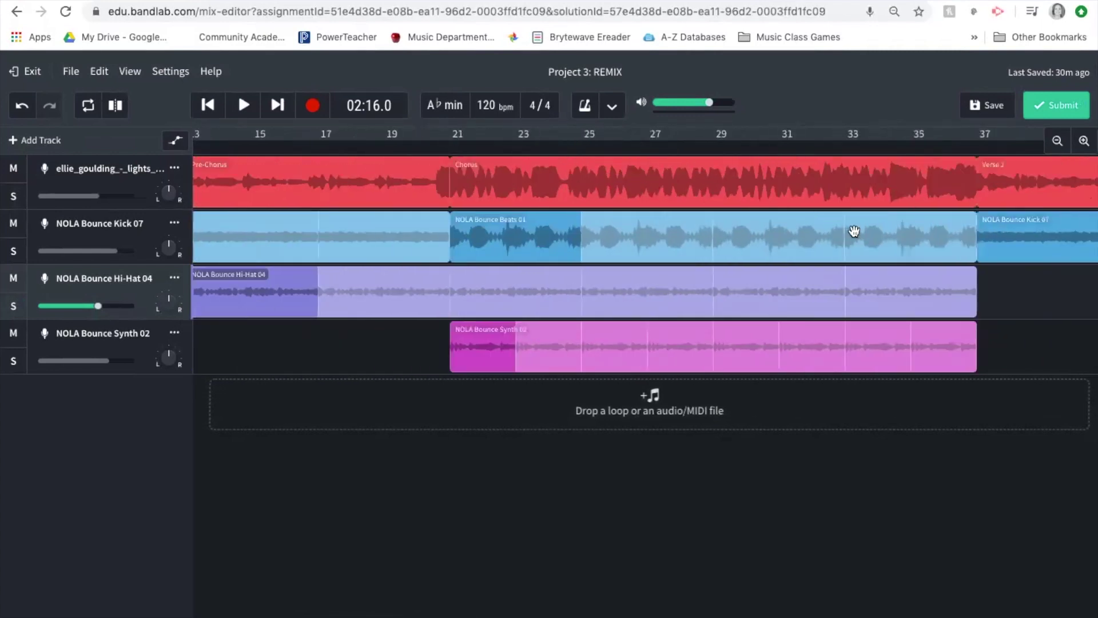
right_click(616, 226)
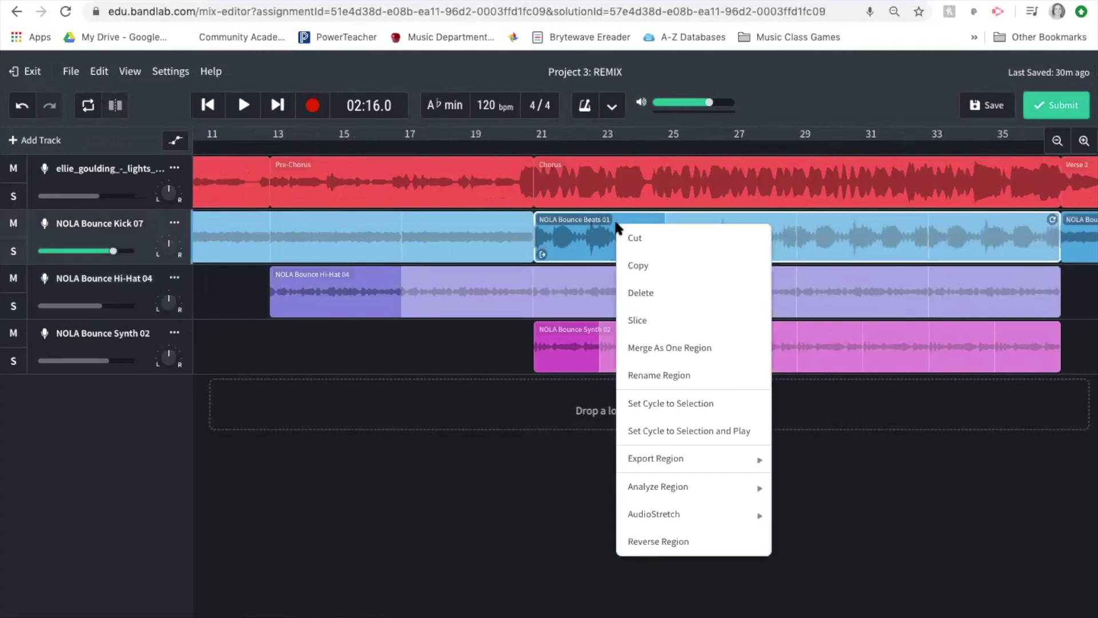
click(650, 271)
scroll(649, 270, right, 12)
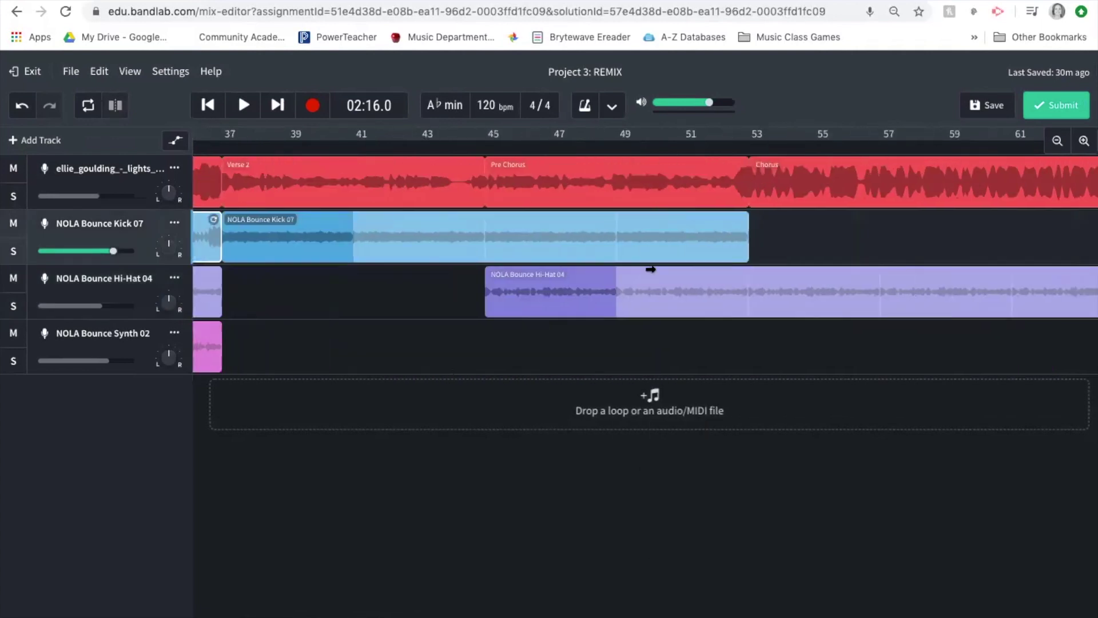
click(712, 142)
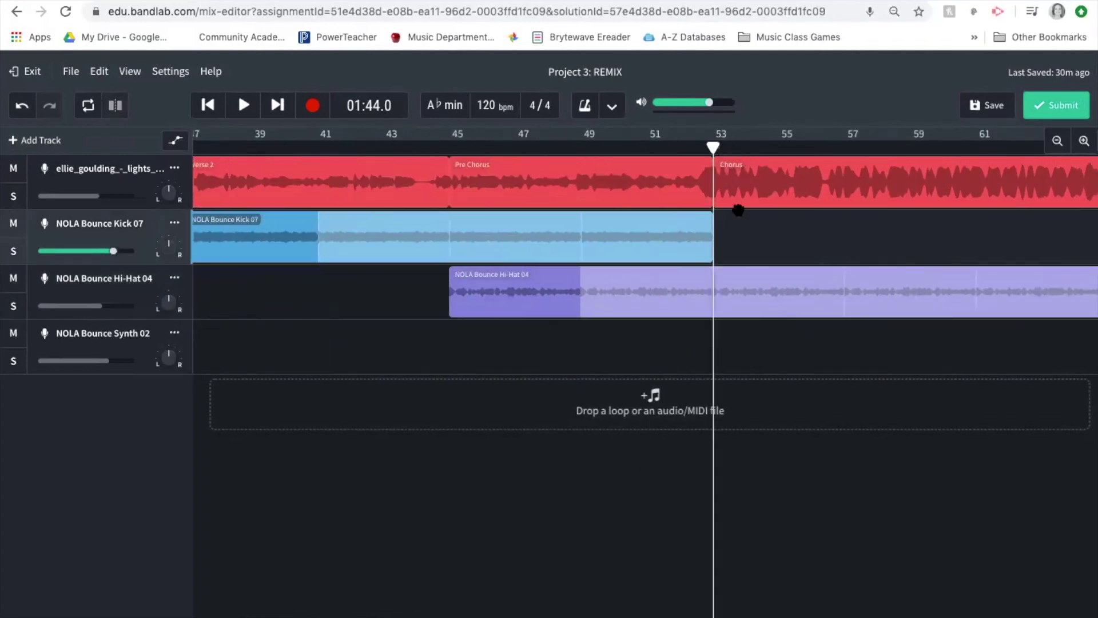
right_click(752, 240)
click(769, 253)
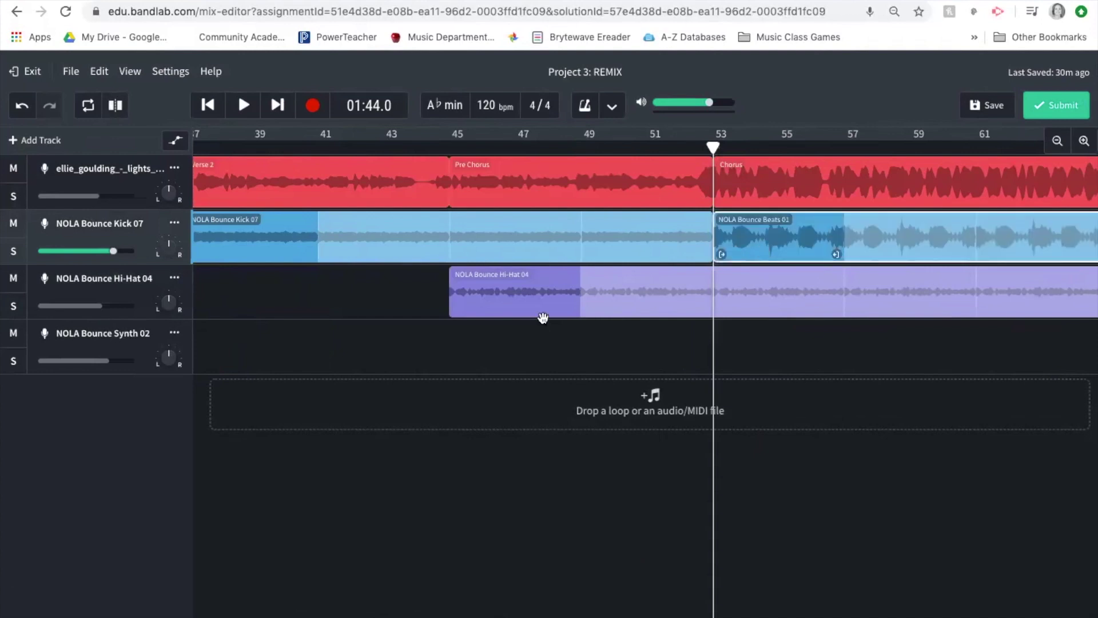
Copy the NOLA Bounce Synth 02 region from the first Chorus and paste it on its track at the second Chorus, at 01:44.0.
scroll(495, 326, left, 5)
scroll(495, 326, left, 5)
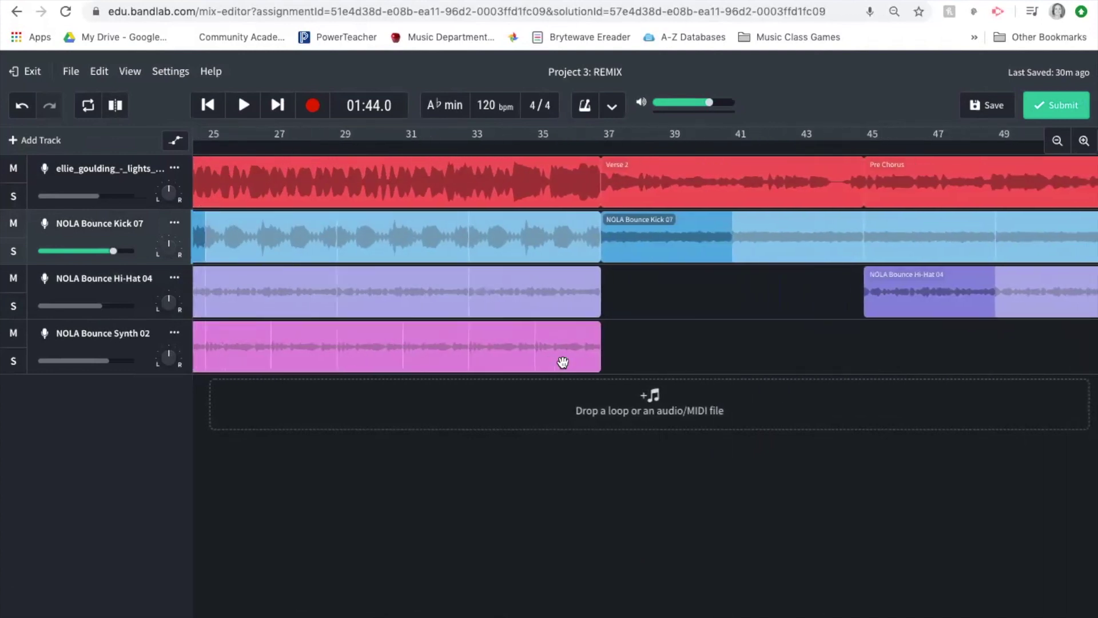
scroll(564, 362, left, 1)
click(330, 356)
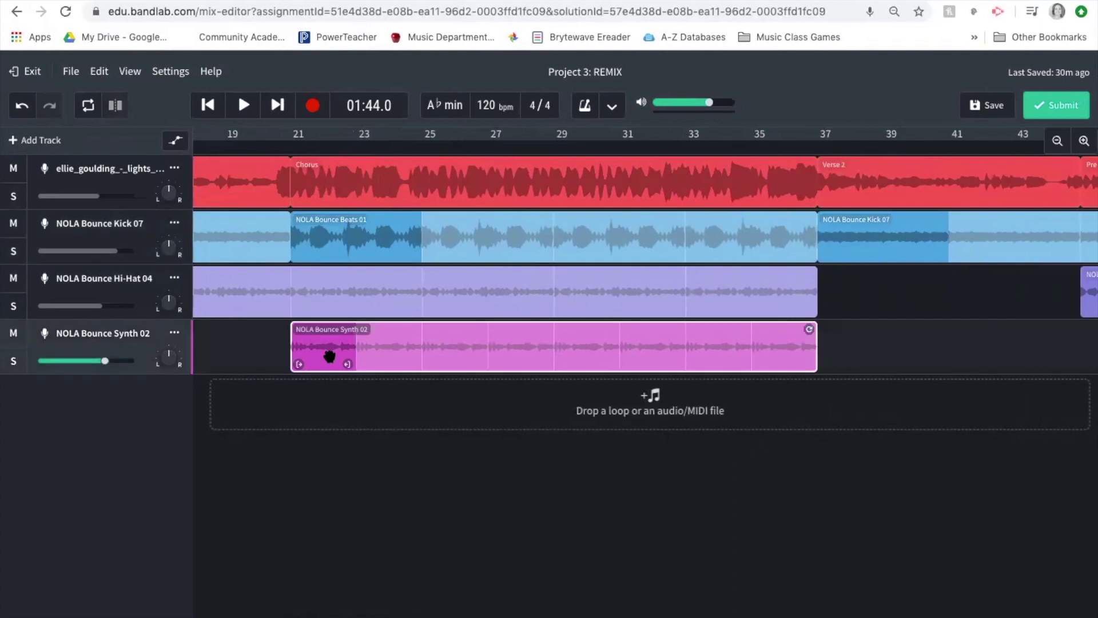
right_click(330, 357)
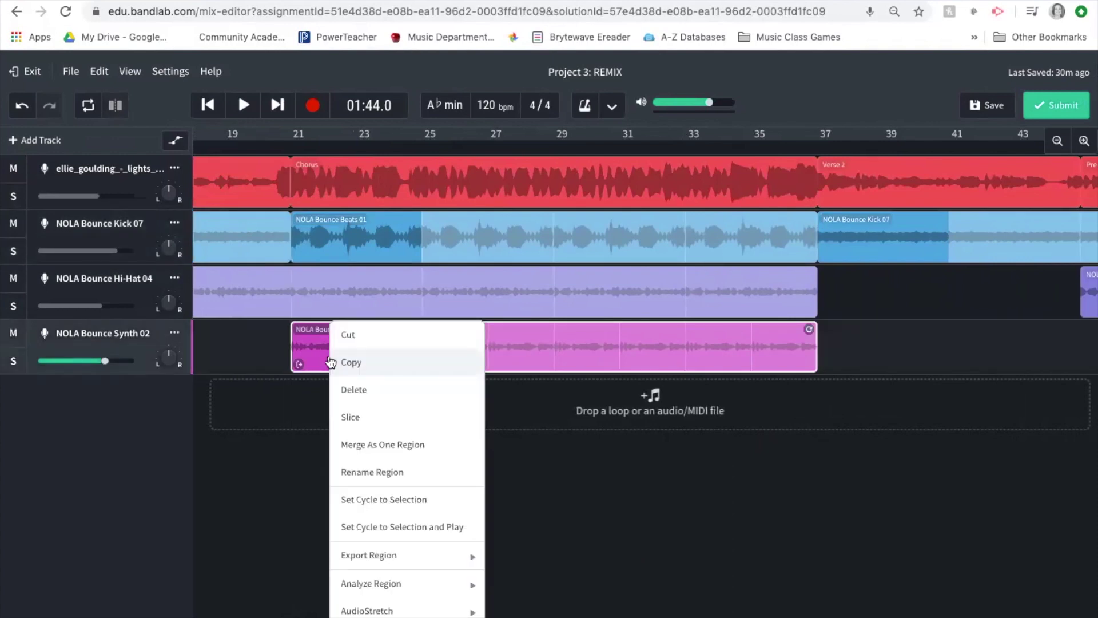
click(340, 360)
scroll(779, 309, right, 7)
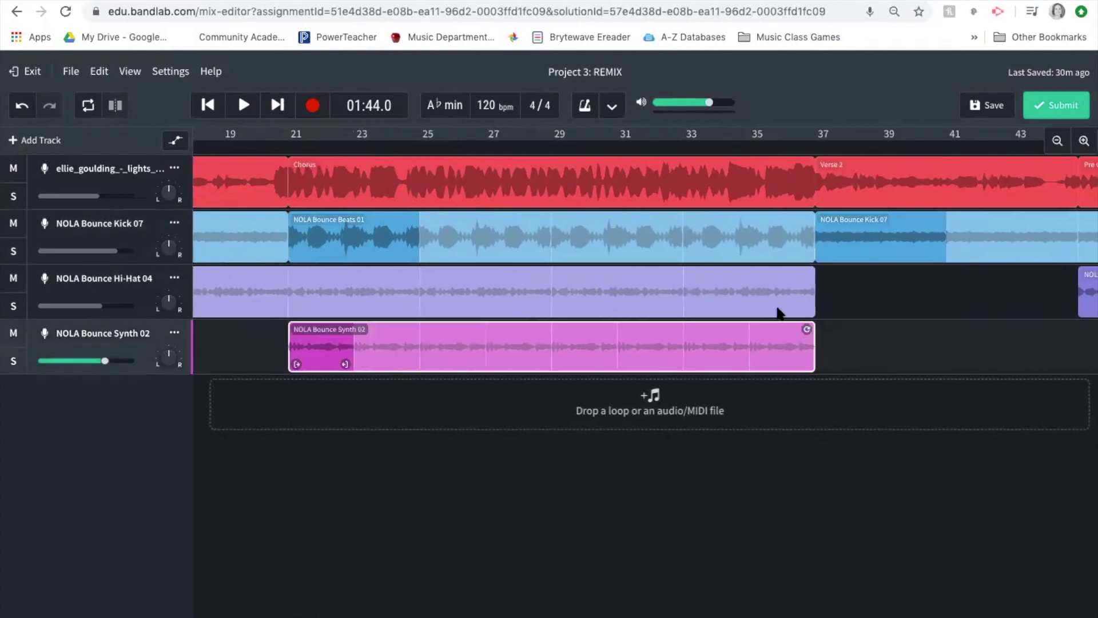
click(674, 147)
drag(675, 147, 679, 147)
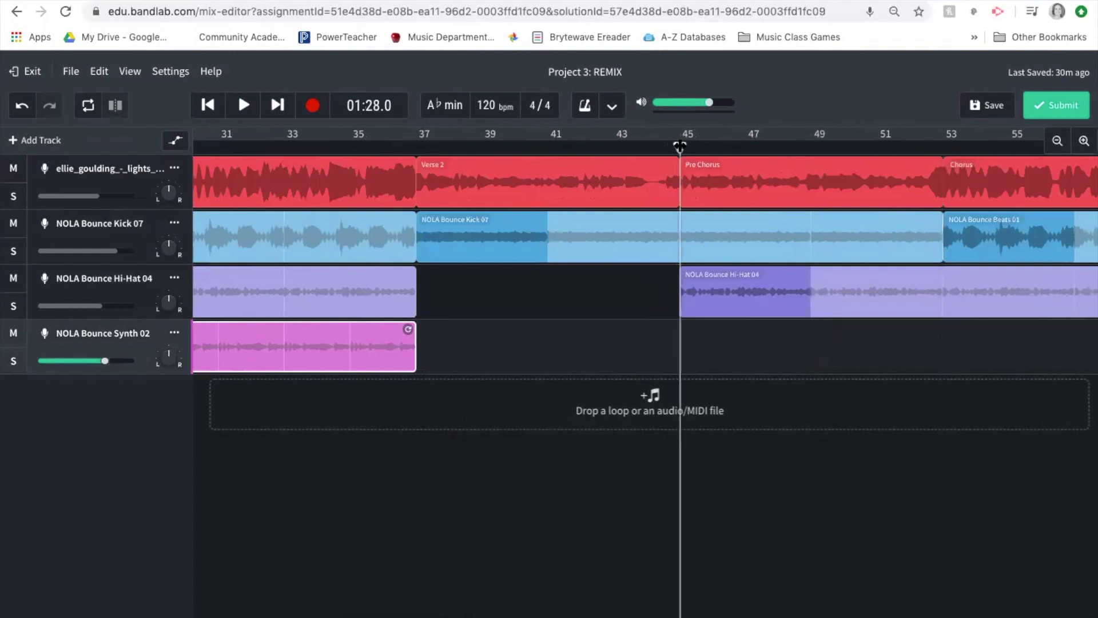
click(943, 143)
scroll(944, 149, right, 5)
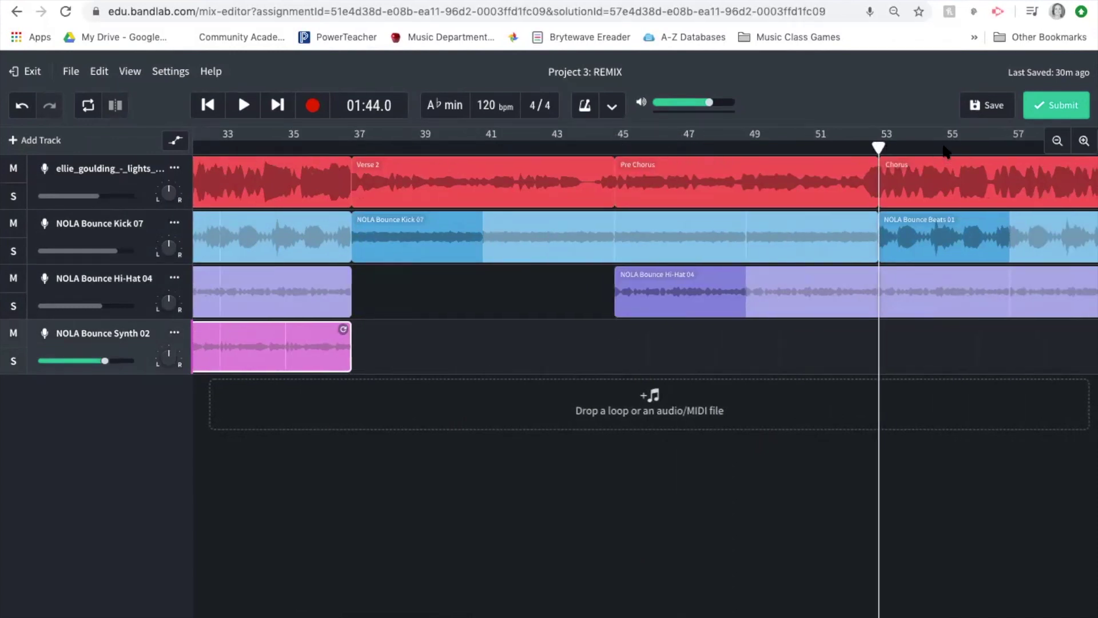
right_click(688, 350)
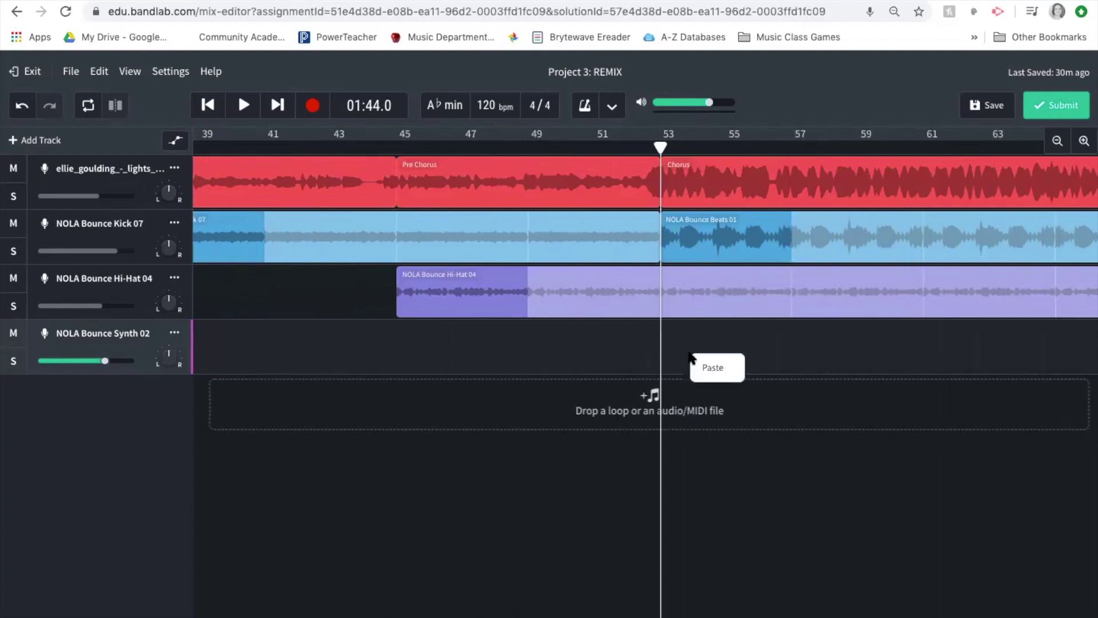
click(702, 369)
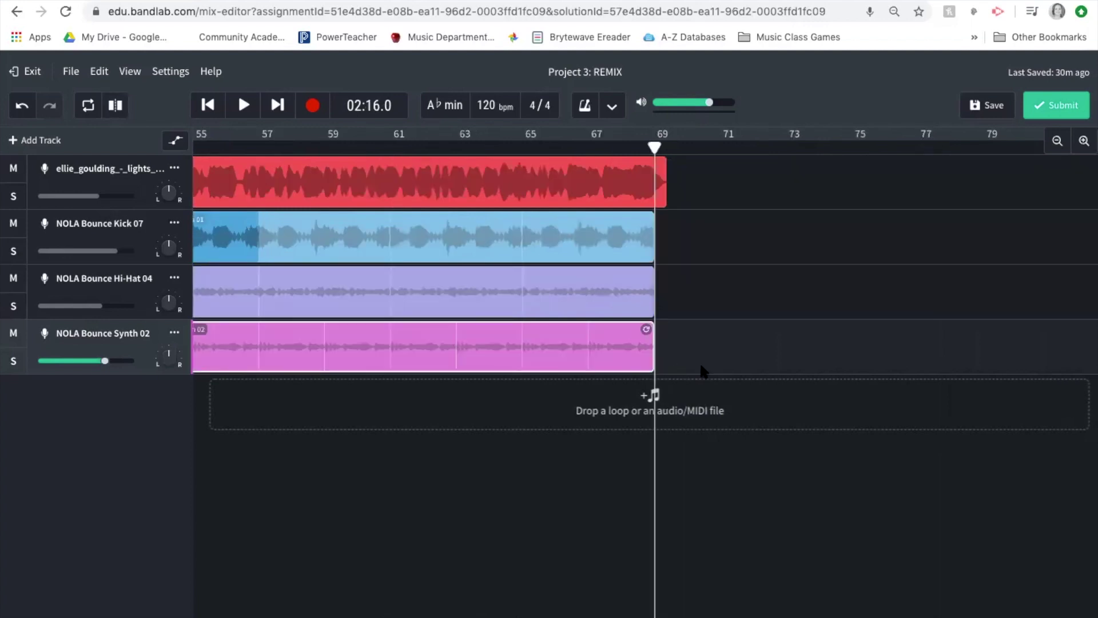
Play the remix from the beginning of Verse 1 to hear the balance between the vocals and the loops.
scroll(701, 366, left, 10)
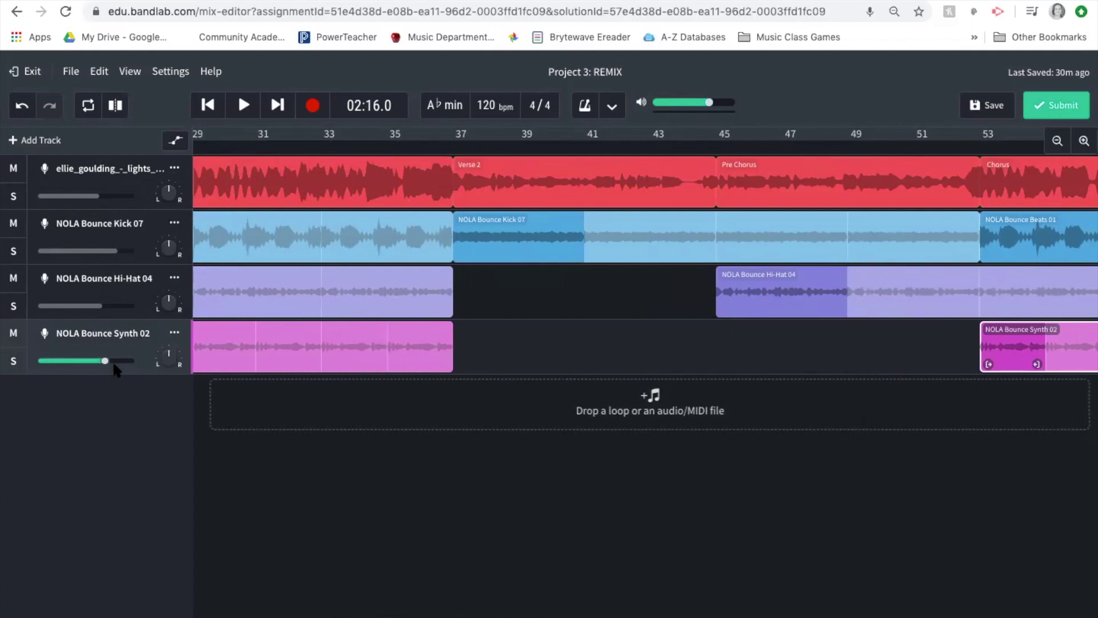
scroll(112, 360, left, 10)
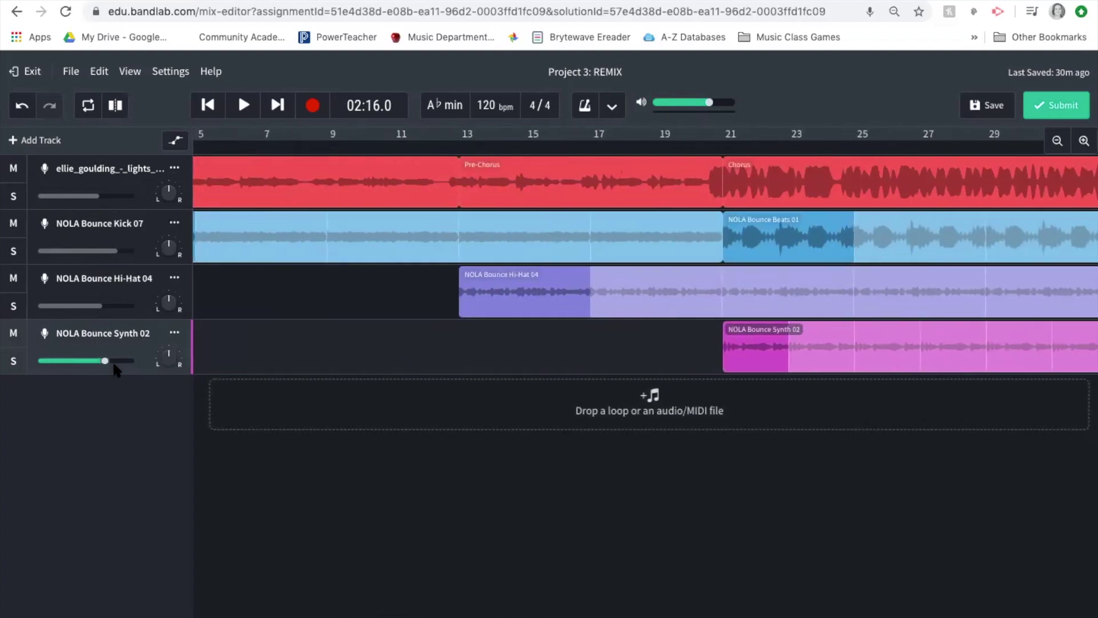
scroll(112, 361, left, 2)
click(202, 144)
key(space)
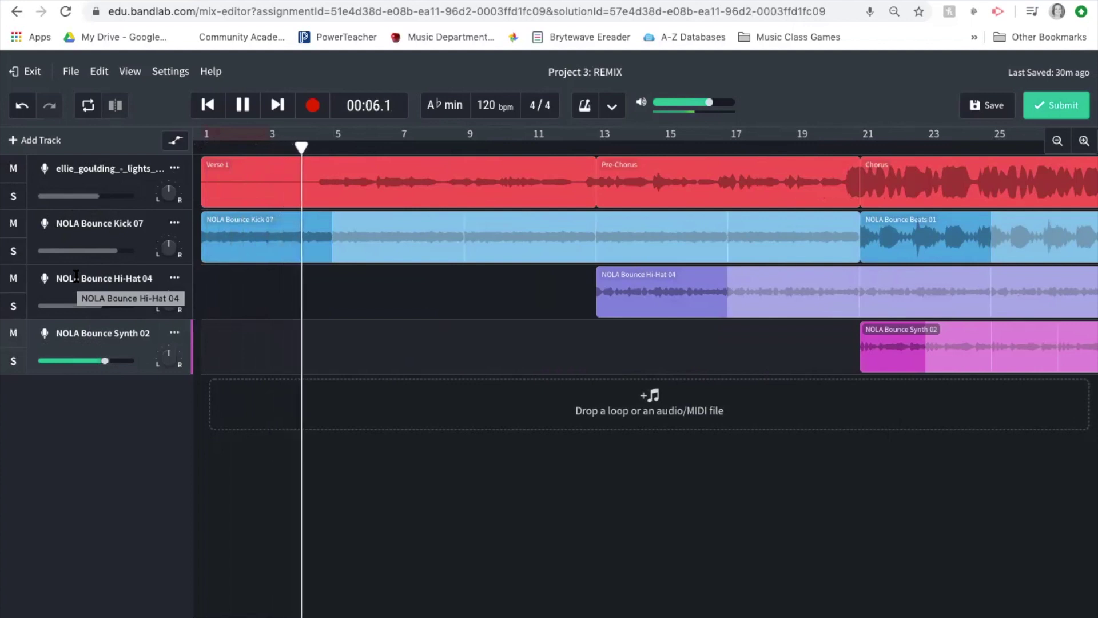
Lower the volume of the NOLA Bounce Hi-Hat 04 track slightly while the remix plays.
mouse_move(112, 249)
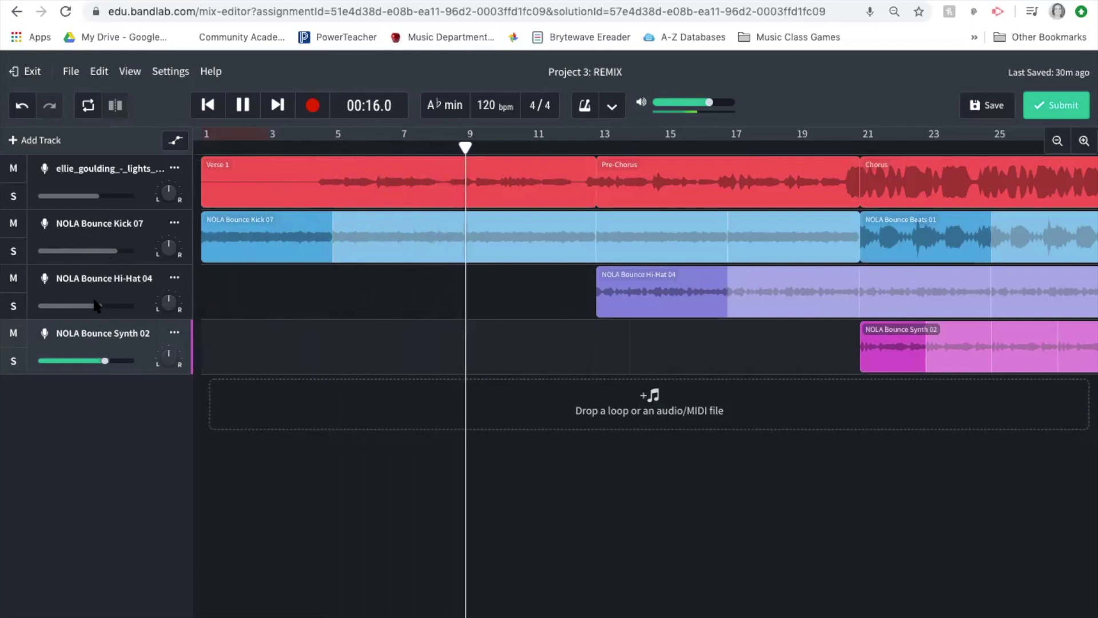
mouse_move(100, 310)
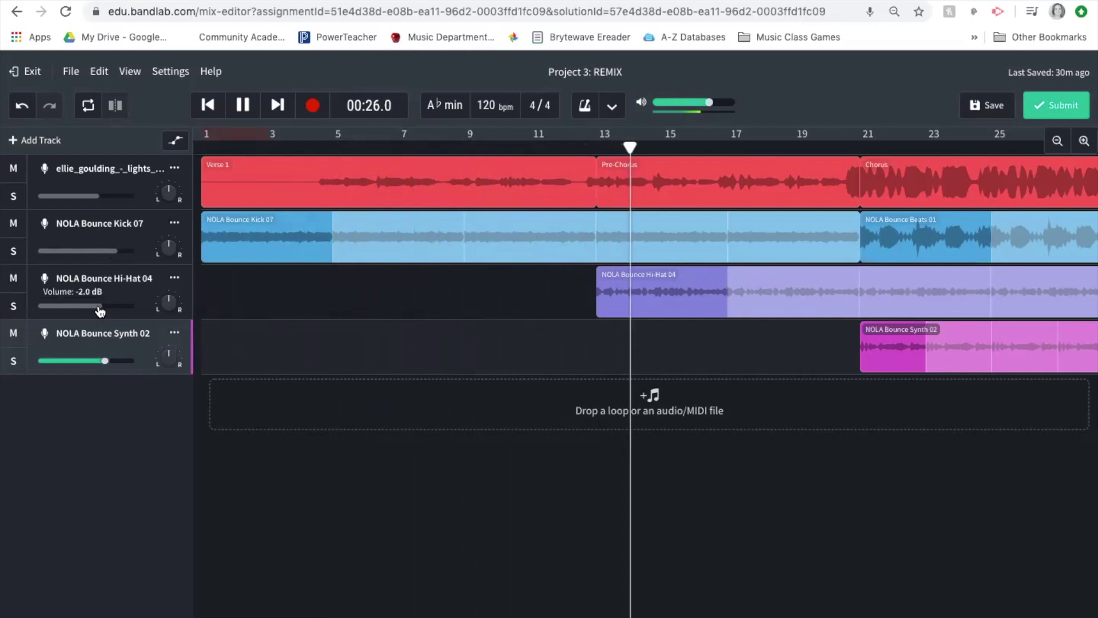
drag(100, 311, 95, 311)
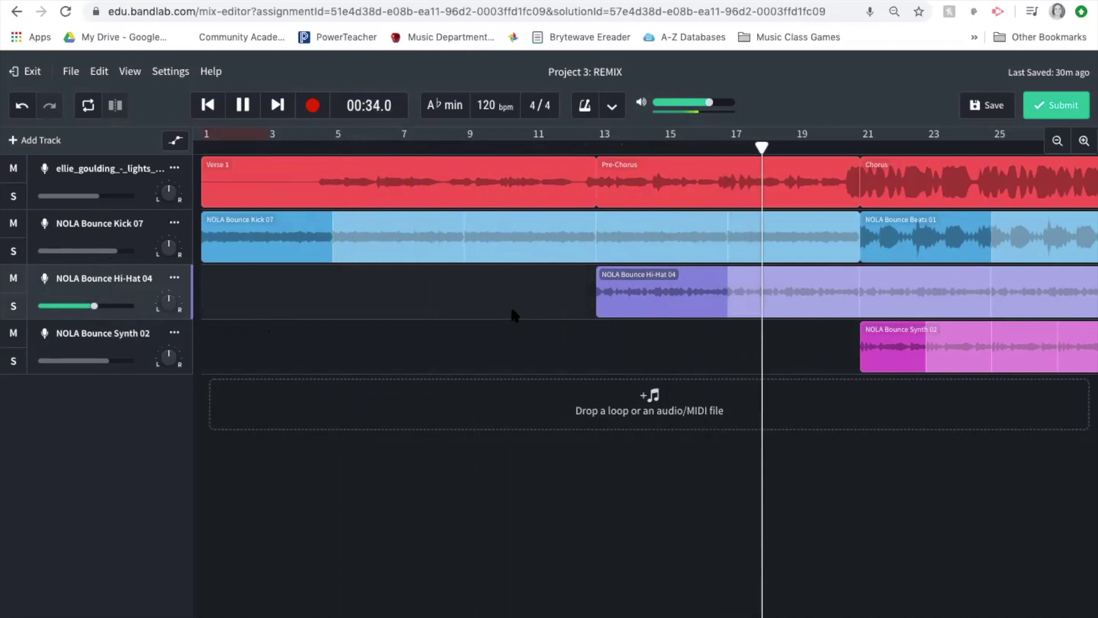
Raise the volume of the NOLA Bounce Synth 02 track during the first Chorus to slightly below +6.0 dB.
scroll(510, 305, right, 3)
scroll(512, 310, right, 2)
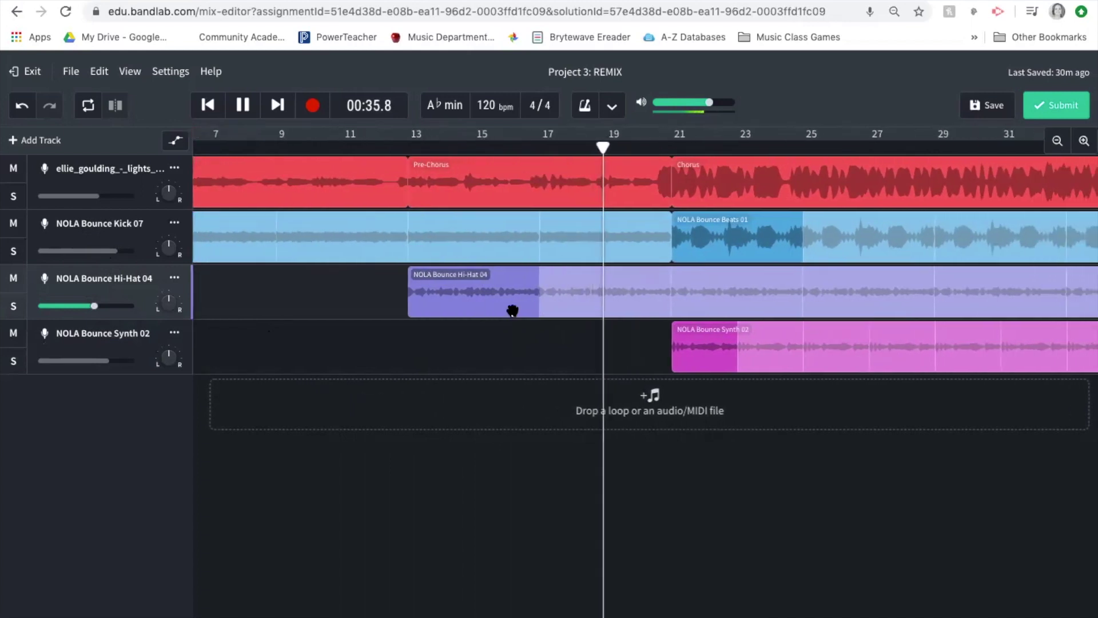
scroll(511, 310, right, 5)
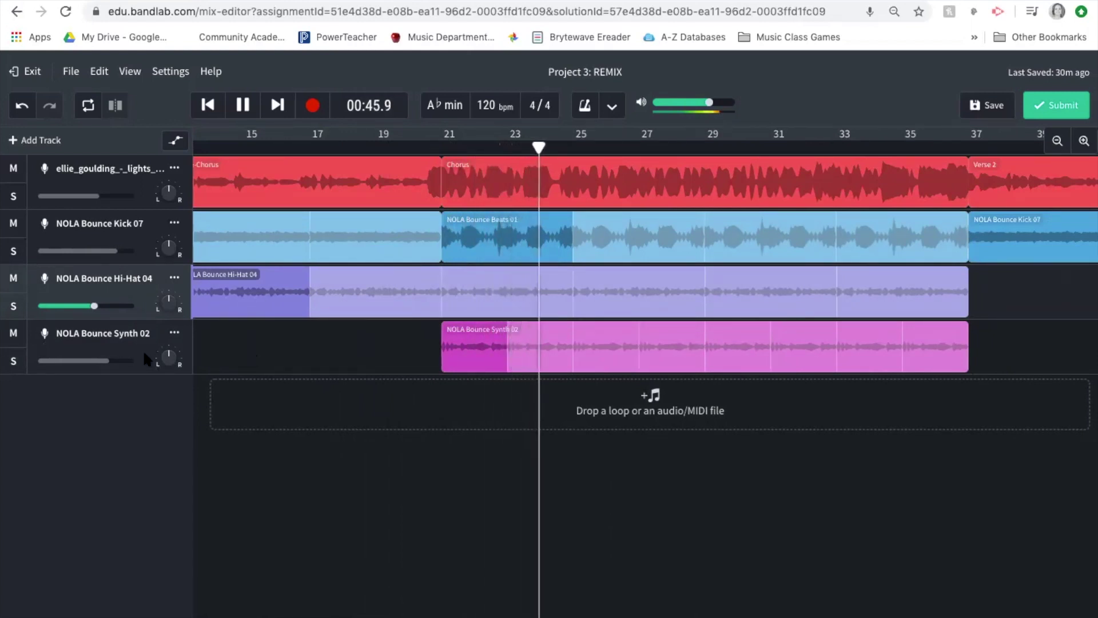
drag(109, 362, 135, 360)
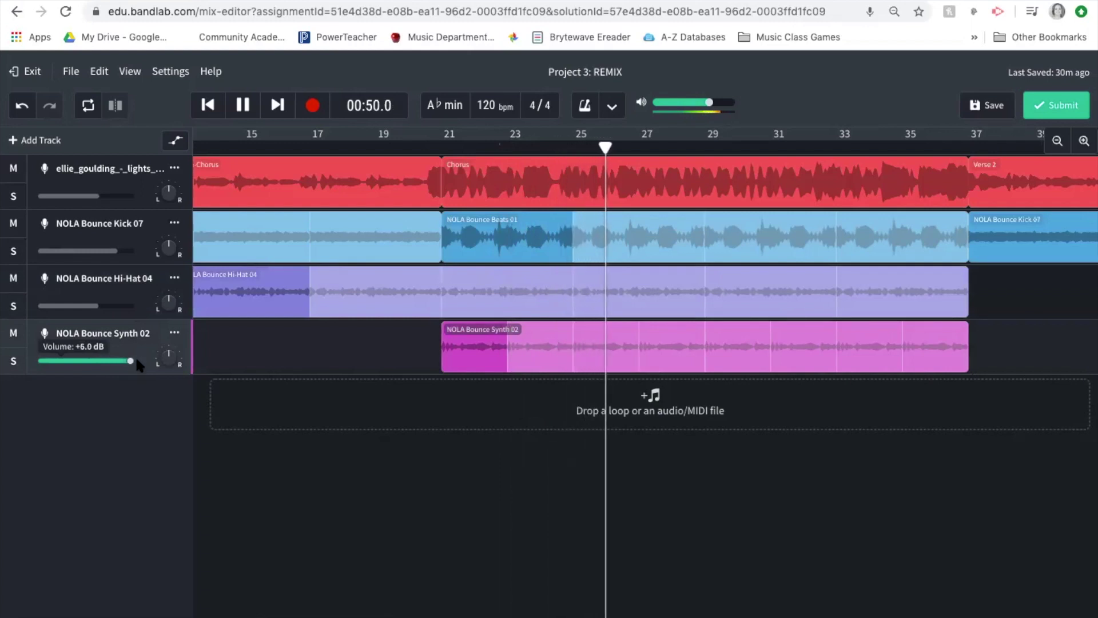
drag(135, 361, 128, 361)
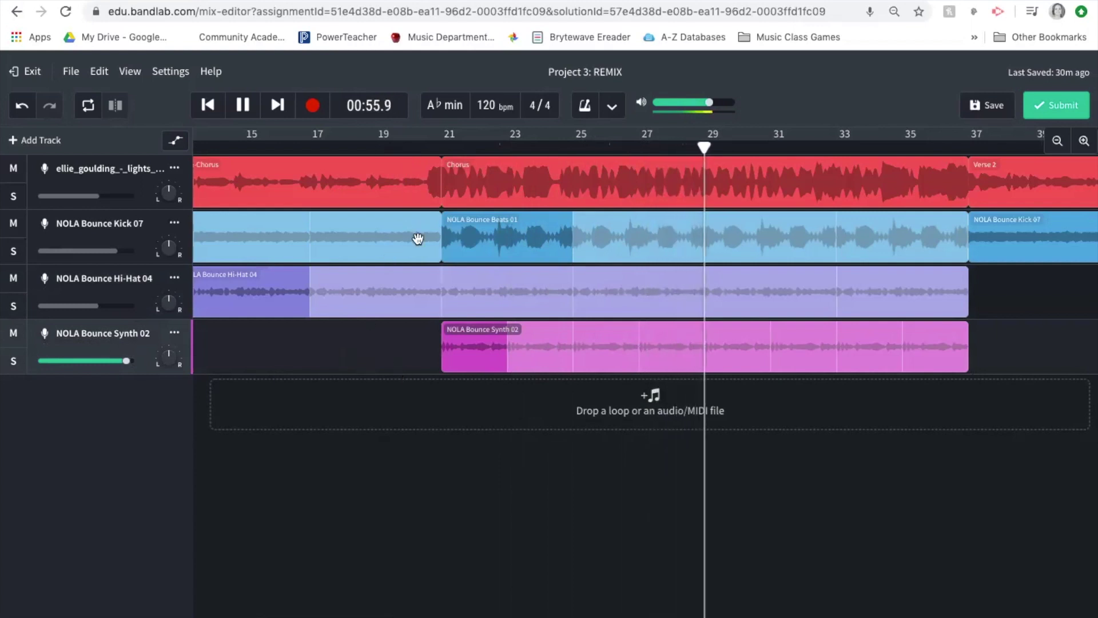
Pan the NOLA Bounce Synth 02 track slightly to the left, to -2.
scroll(417, 239, right, 3)
scroll(418, 239, right, 2)
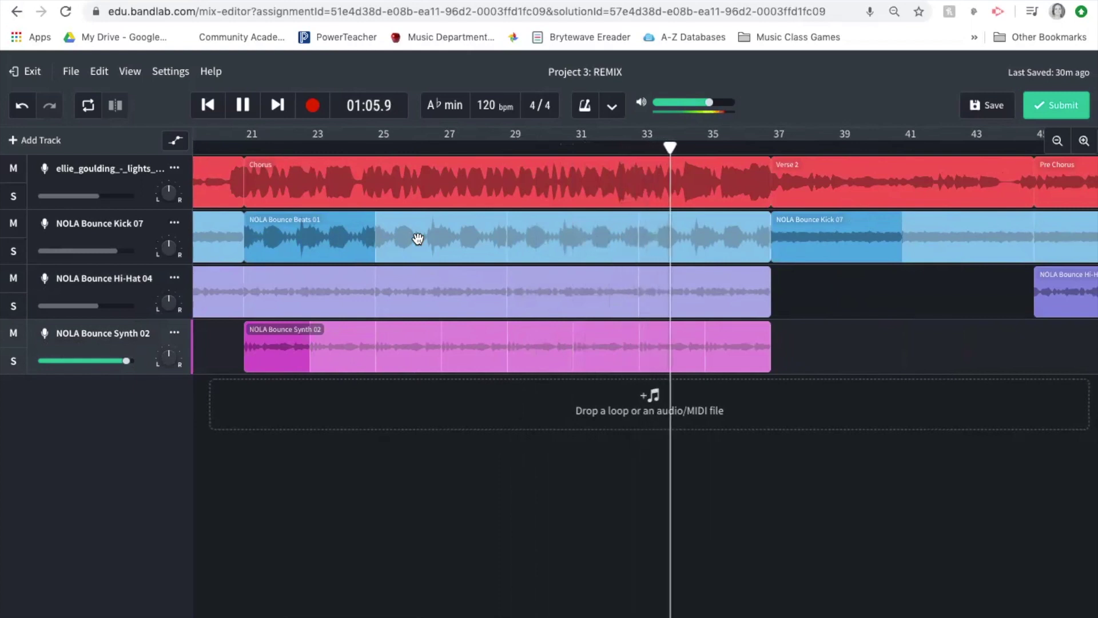
mouse_move(167, 354)
drag(167, 354, 165, 356)
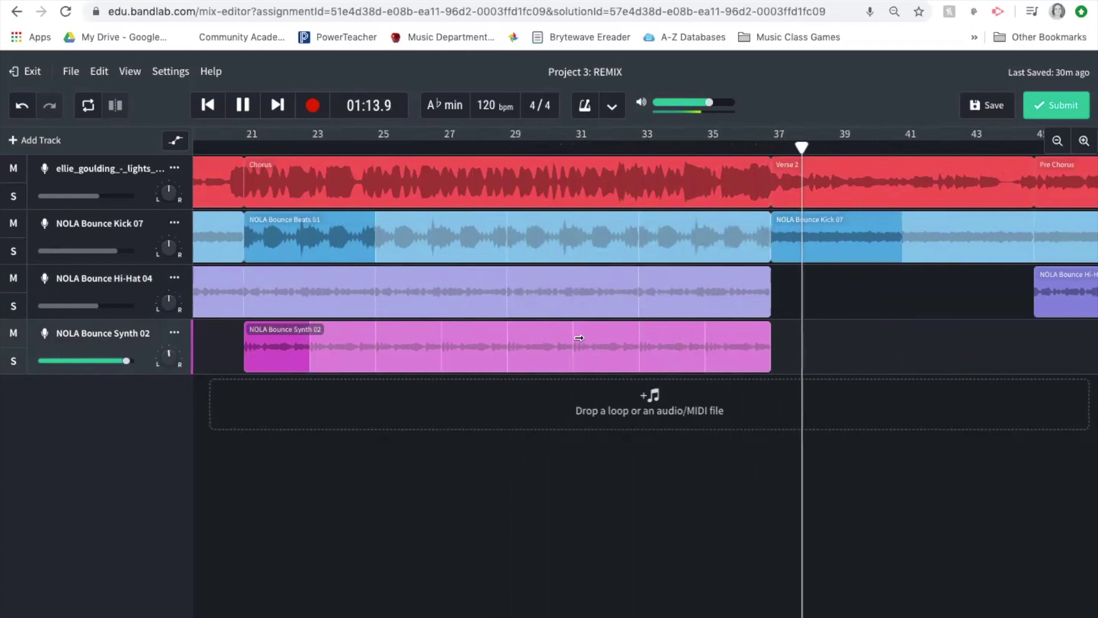
Pan the NOLA Bounce Hi-Hat 04 track slightly to the right.
mouse_move(164, 334)
click(169, 296)
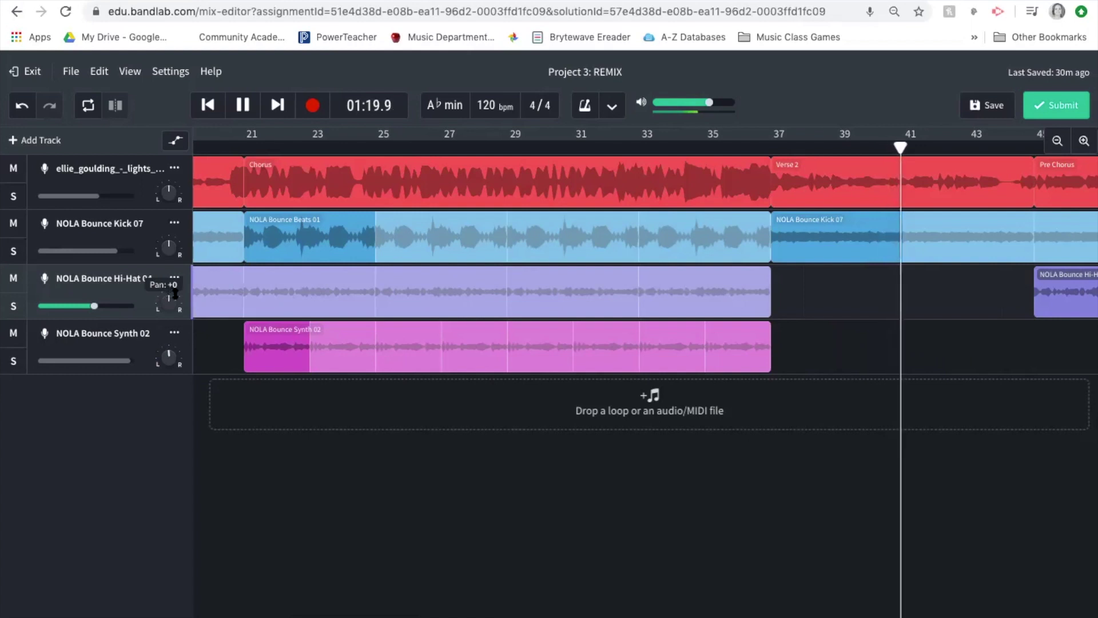
drag(175, 293, 177, 294)
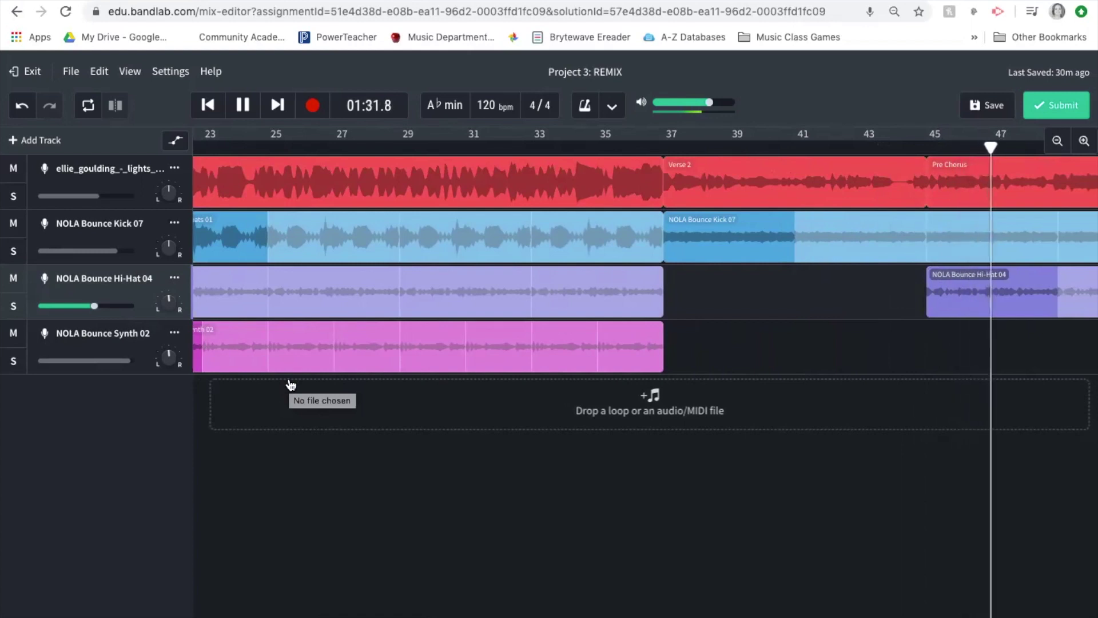
mouse_move(169, 303)
mouse_move(171, 304)
mouse_down()
mouse_move(181, 300)
mouse_move(175, 286)
mouse_up()
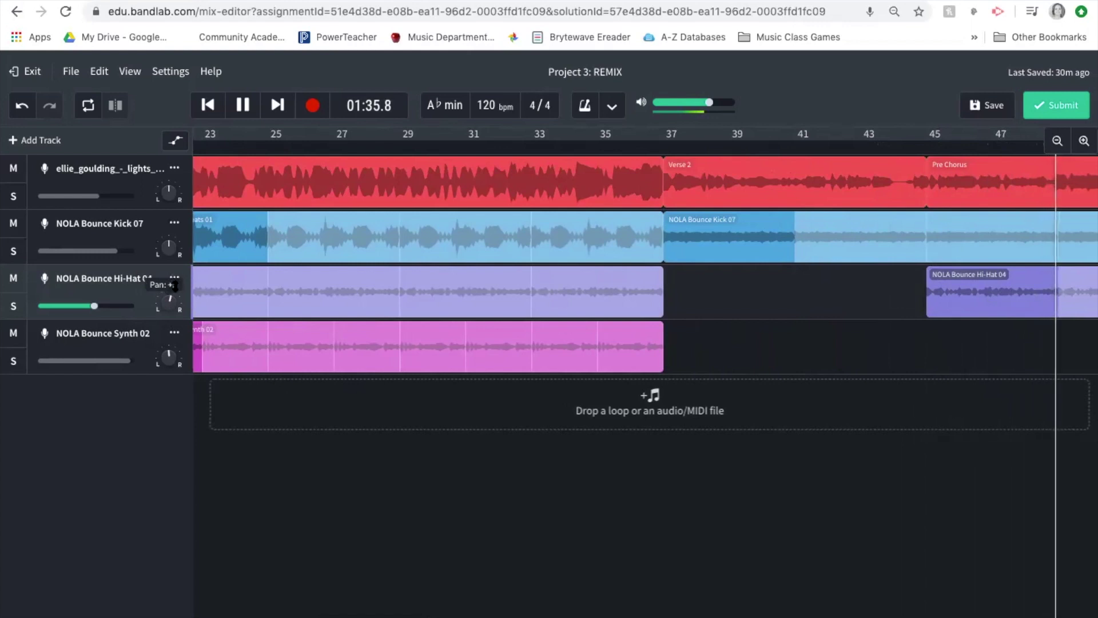
Set the pan of the NOLA Bounce Synth 02 track to -4 and listen to the remix through the second Chorus.
mouse_move(169, 355)
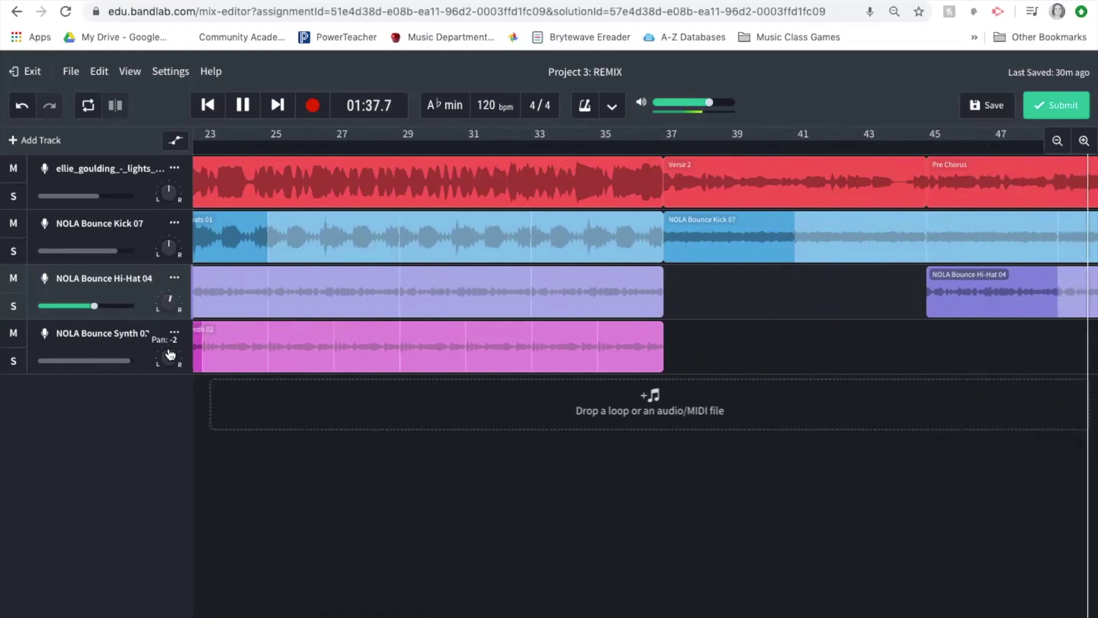
drag(169, 355, 168, 355)
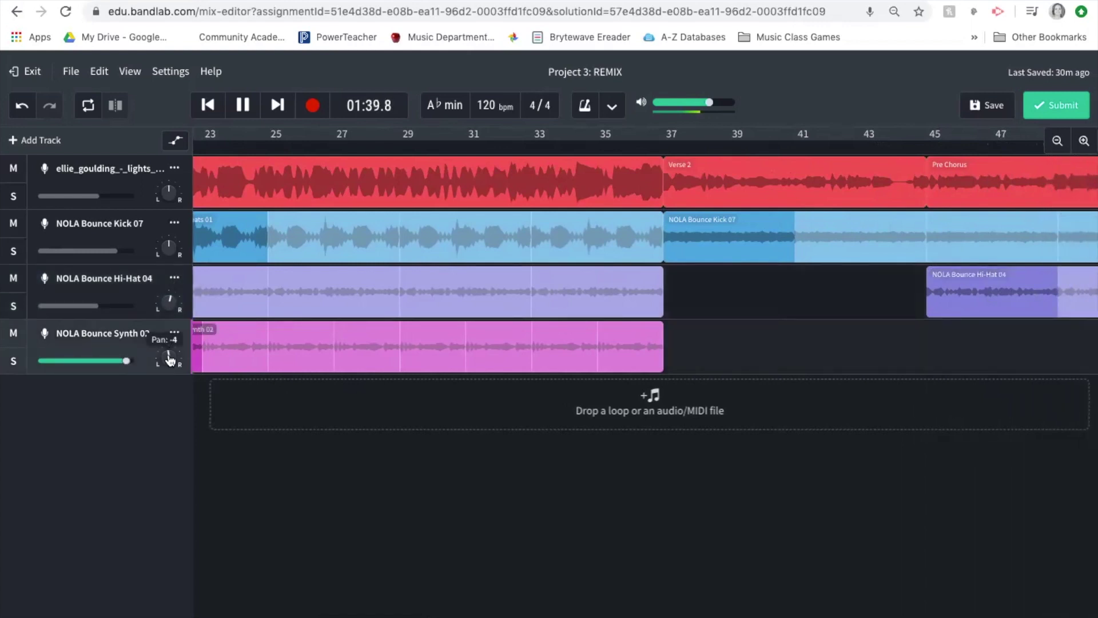
scroll(582, 306, right, 10)
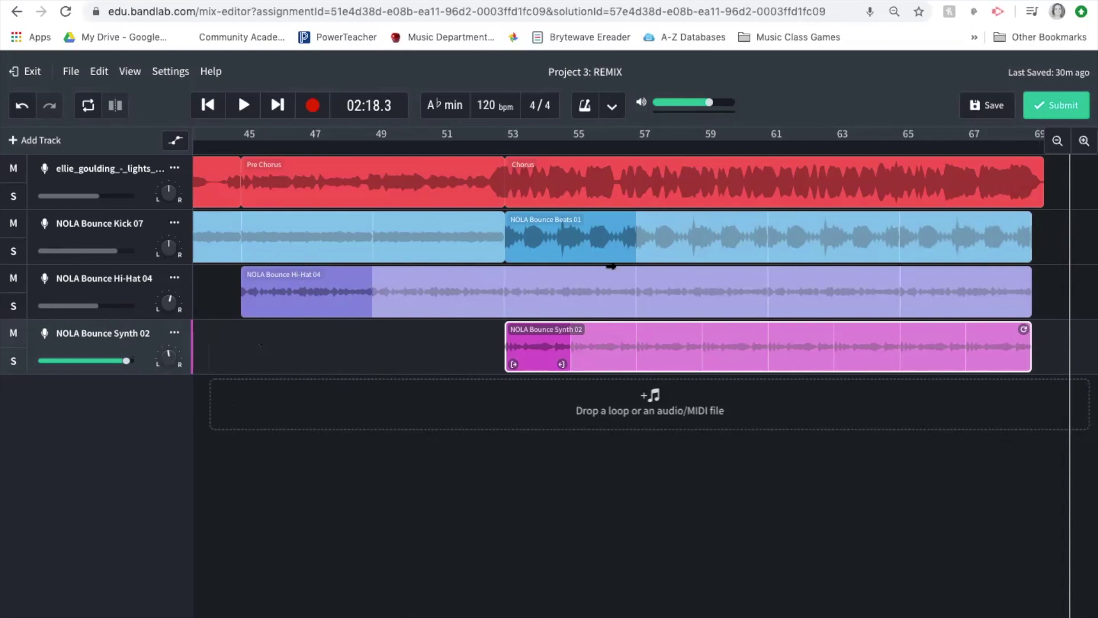
scroll(611, 266, left, 15)
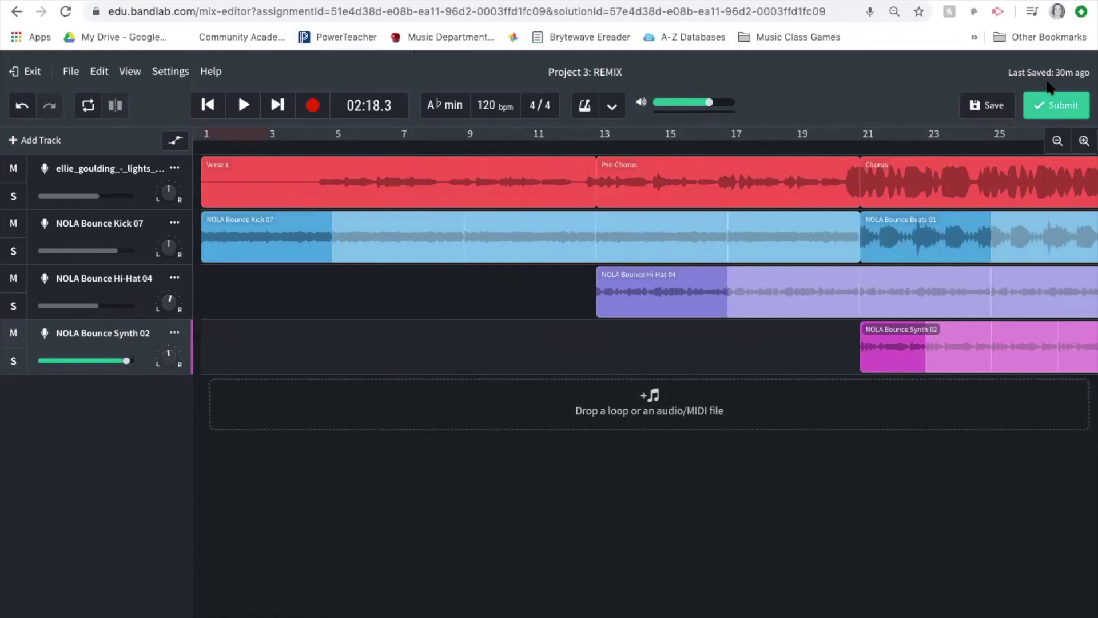
click(1061, 117)
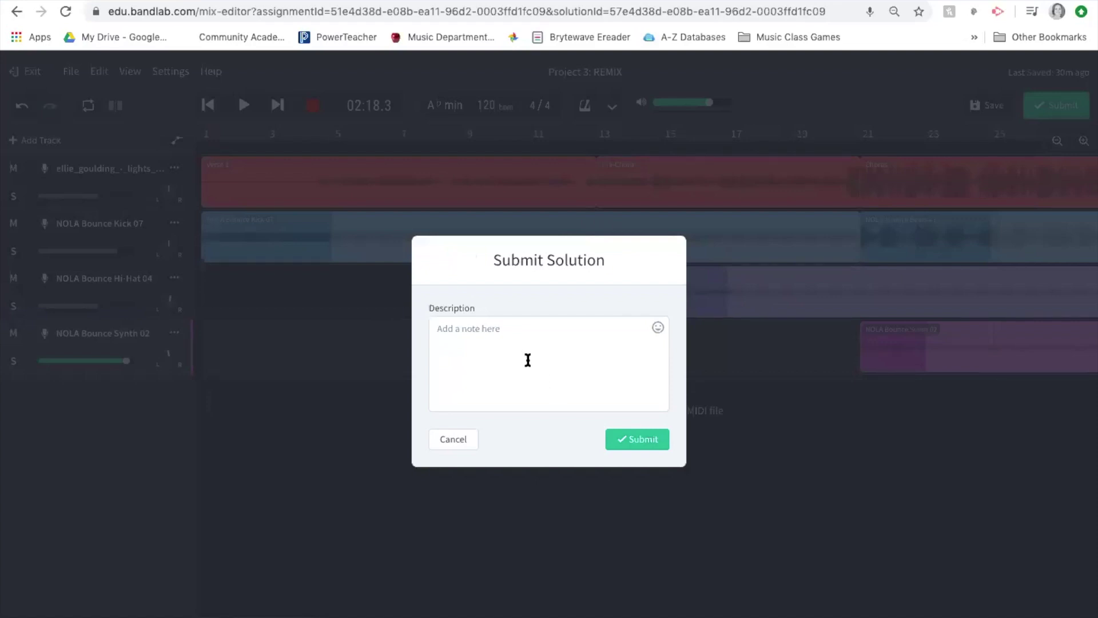
click(658, 329)
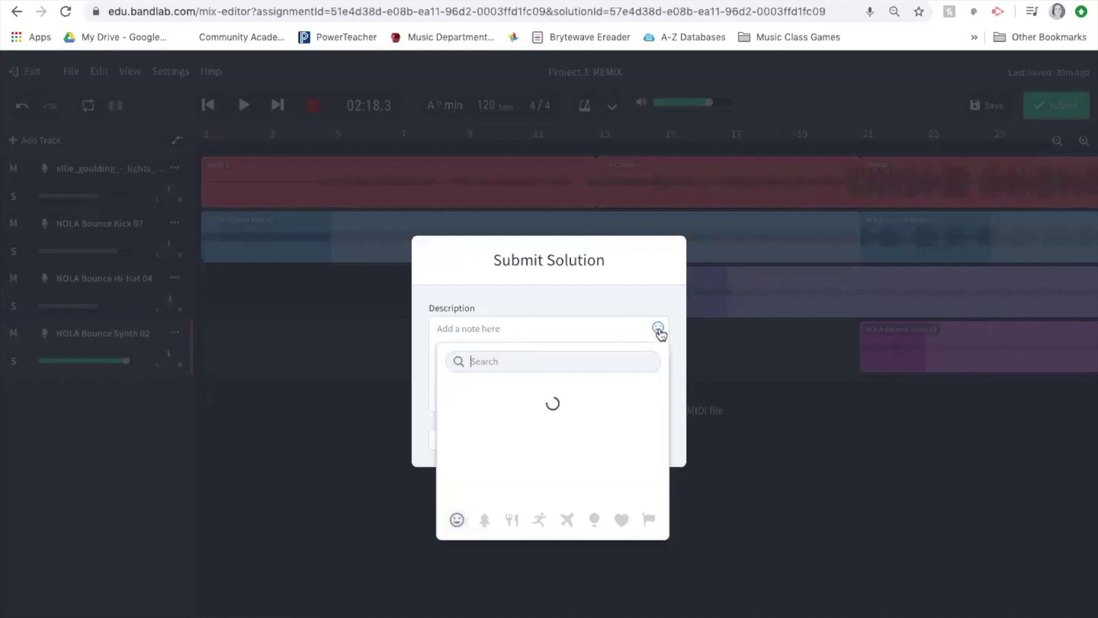
click(626, 315)
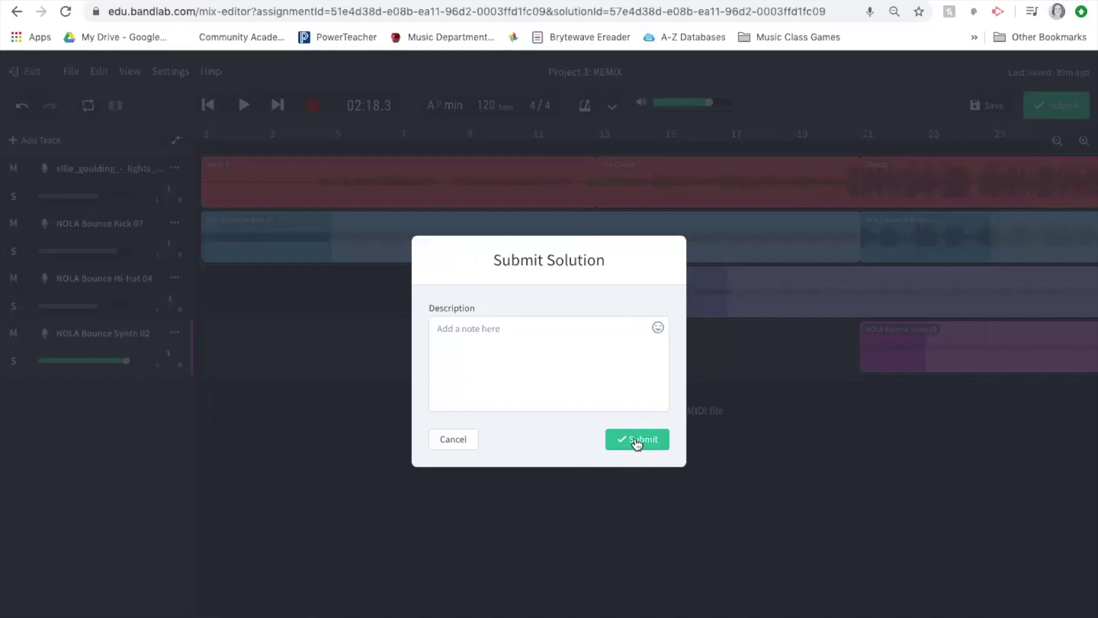
click(465, 441)
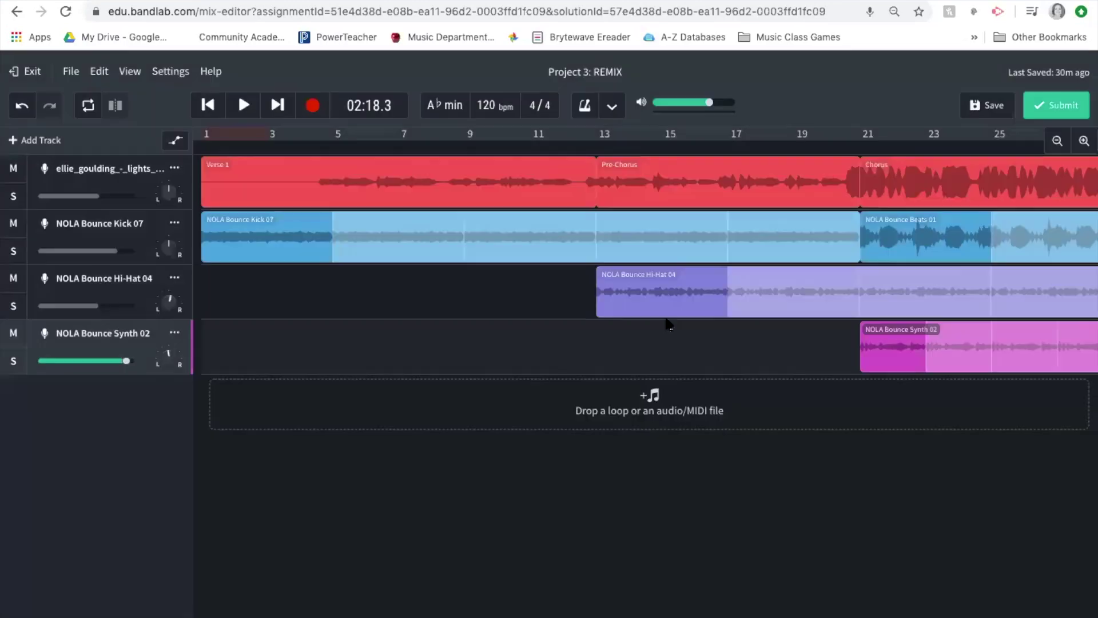
Save the Project 3: REMIX project.
click(993, 107)
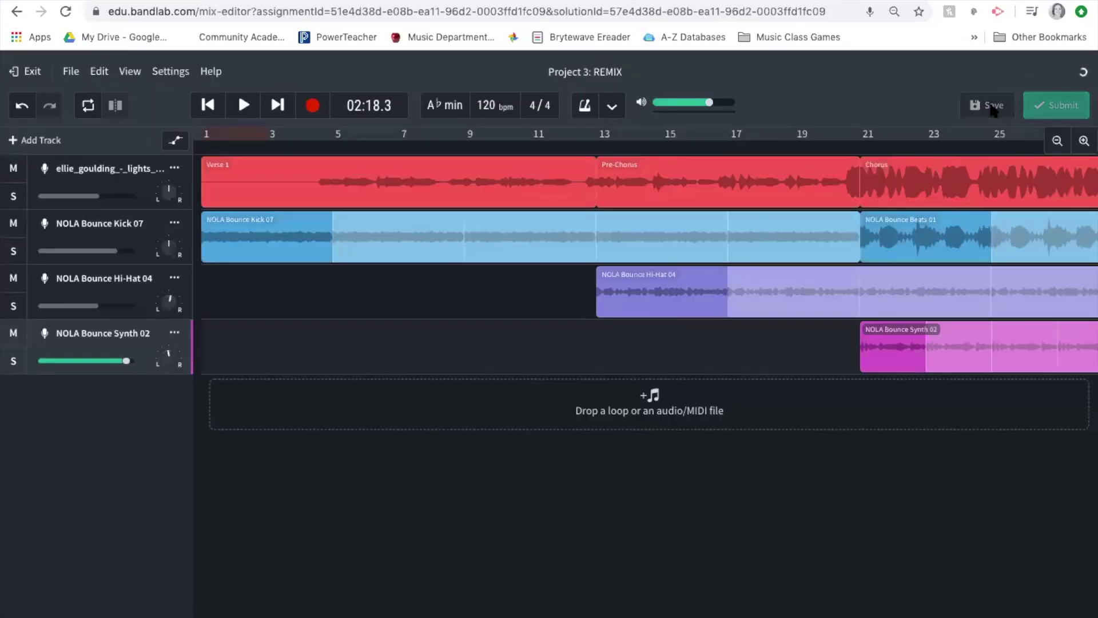